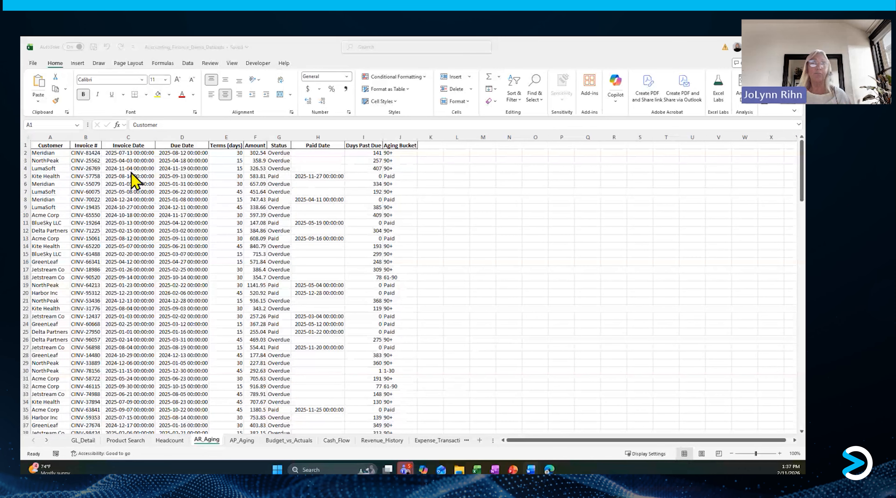
Step: Select the Status column's data rows on the AR_Aging sheet and replace the value in the first data cell, G2, with Status
{"action": "left_click", "coordinate": [125, 200]}
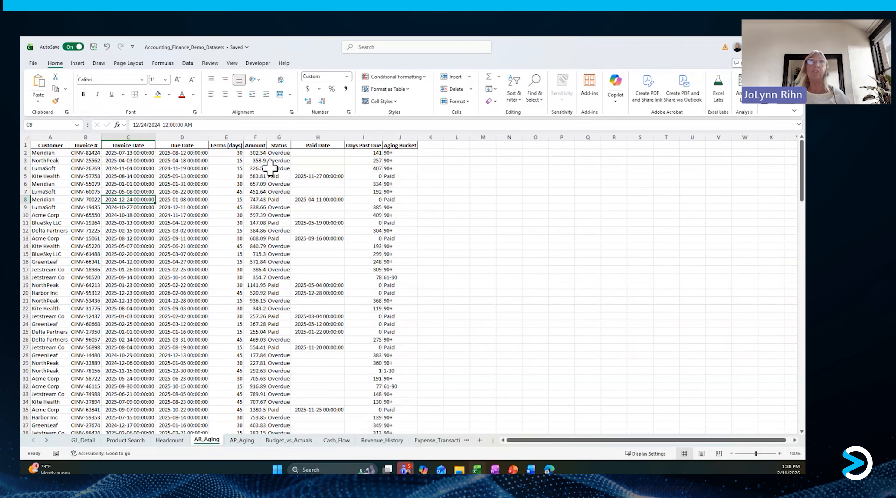
{"action": "left_click", "coordinate": [281, 153]}
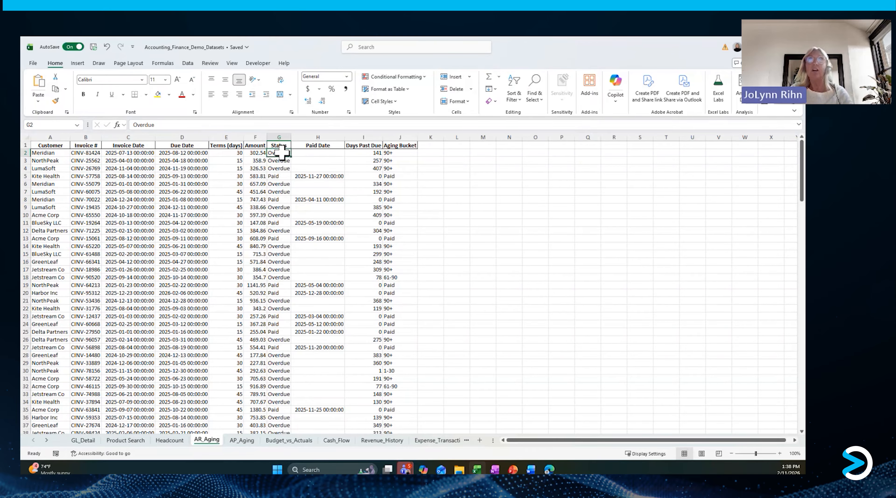
{"action": "key", "text": "ctrl+shift+Down"}
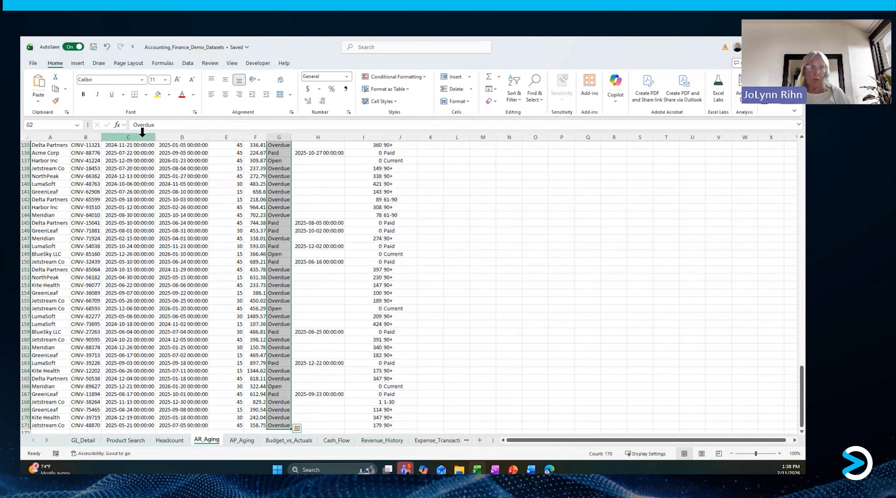
{"action": "left_click", "coordinate": [44, 126]}
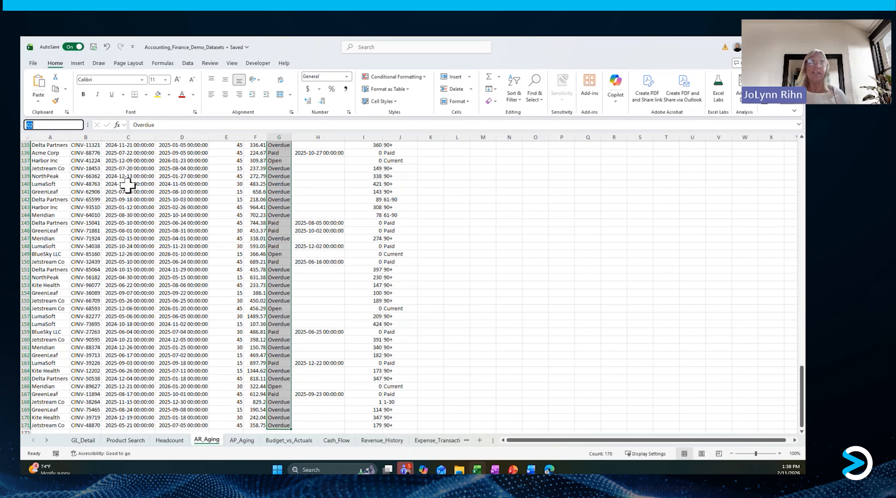
{"action": "scroll", "coordinate": [197, 227], "scroll_direction": "up", "scroll_amount": 10}
{"action": "scroll", "coordinate": [197, 227], "scroll_direction": "up", "scroll_amount": 20}
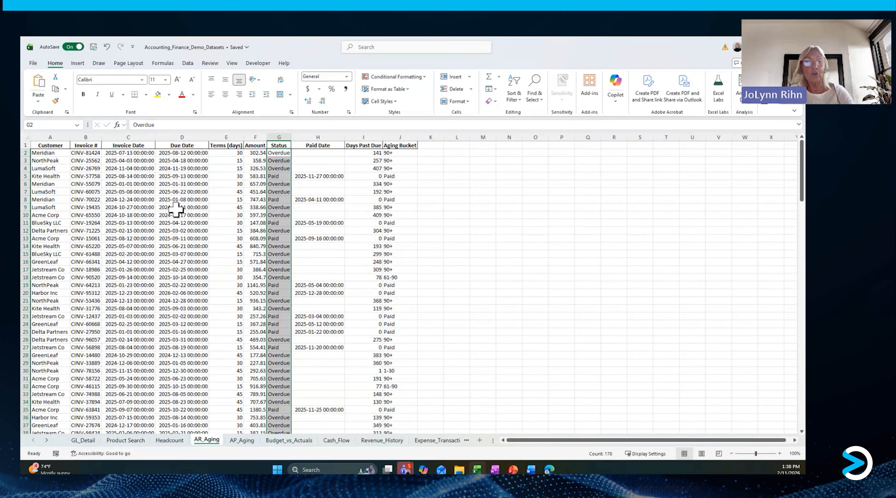
{"action": "type", "text": "Status"}
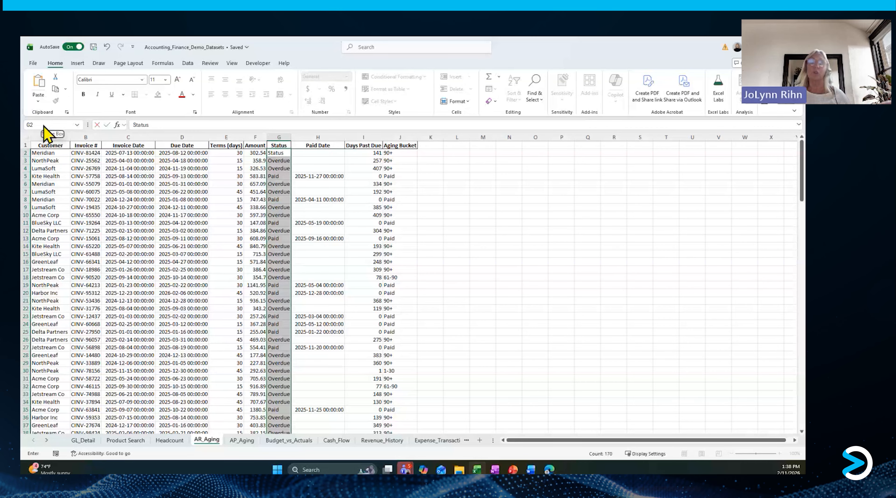
{"action": "key", "text": "Return"}
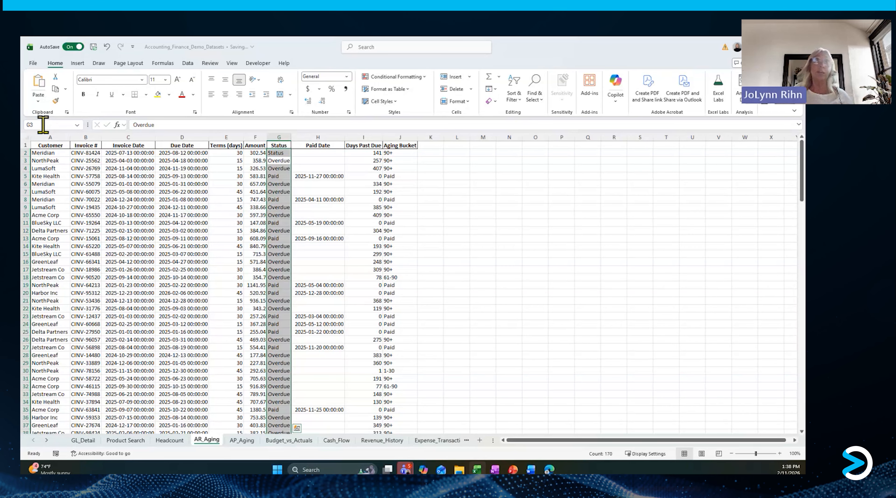
Step: Name the range of all Status column data from G2 down to row 171 as Status
{"action": "left_click", "coordinate": [281, 153]}
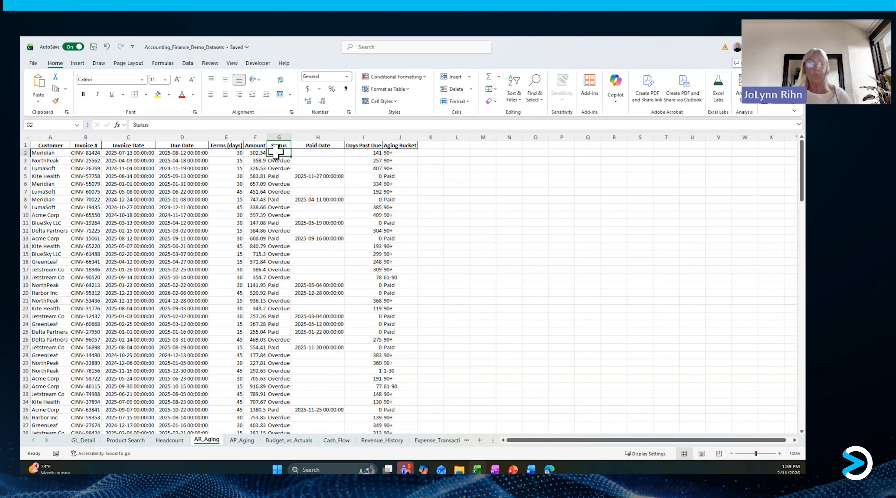
{"action": "key", "text": "ctrl+shift+Down"}
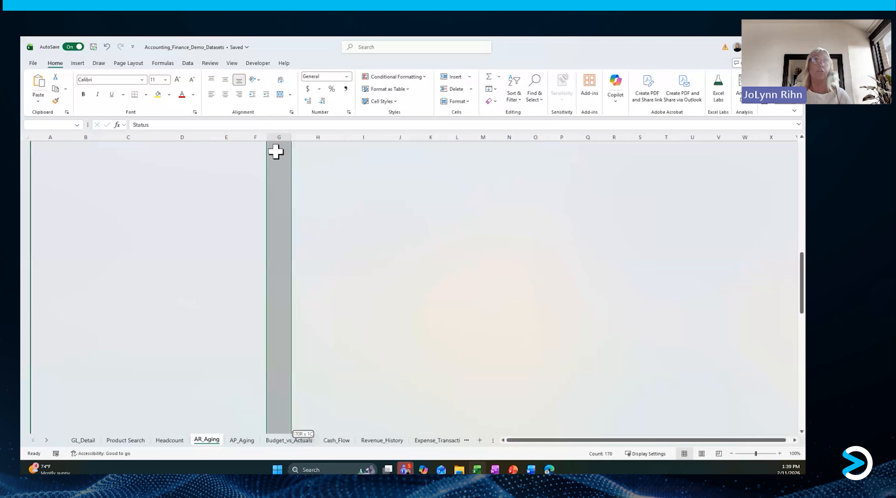
{"action": "key", "text": "ctrl+q"}
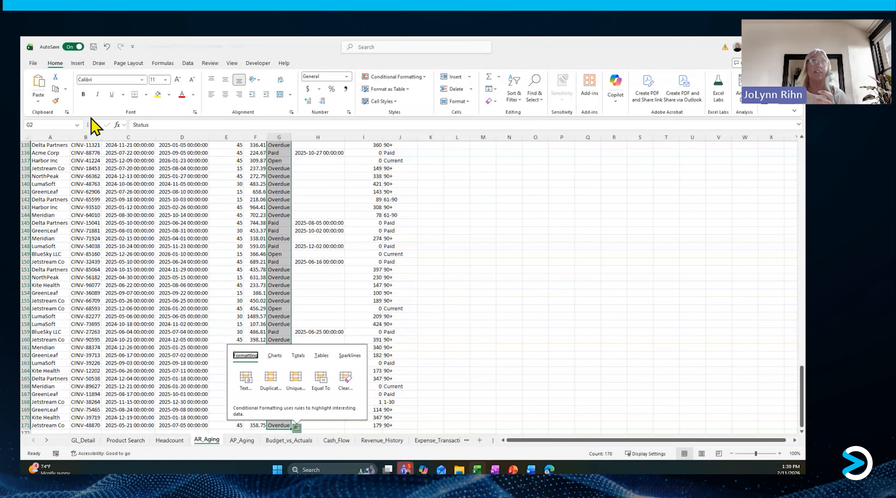
{"action": "left_click", "coordinate": [51, 124]}
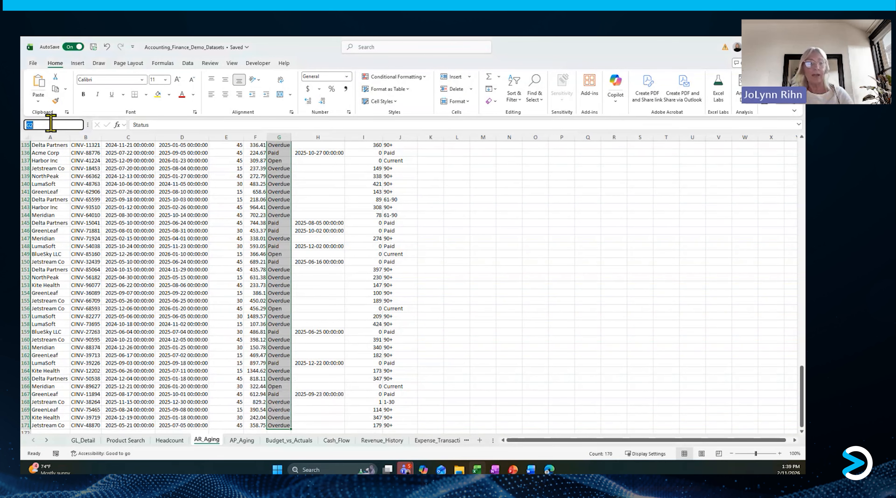
{"action": "type", "text": "Status"}
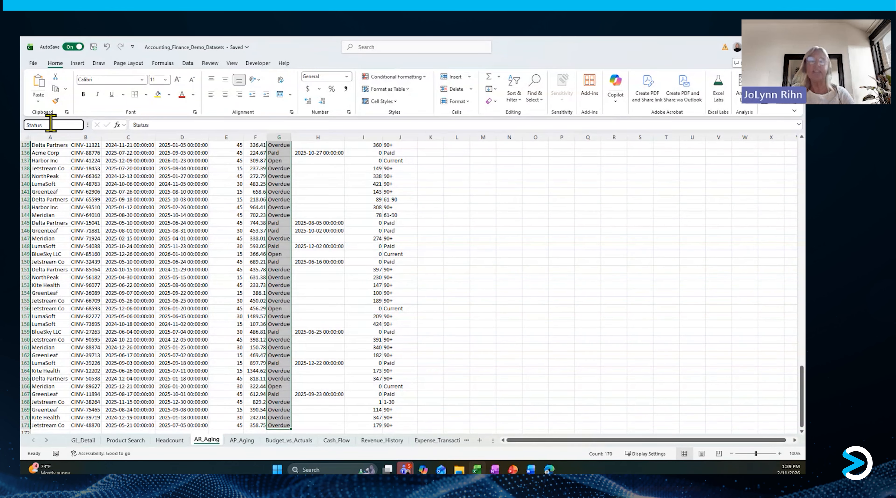
{"action": "key", "text": "Return"}
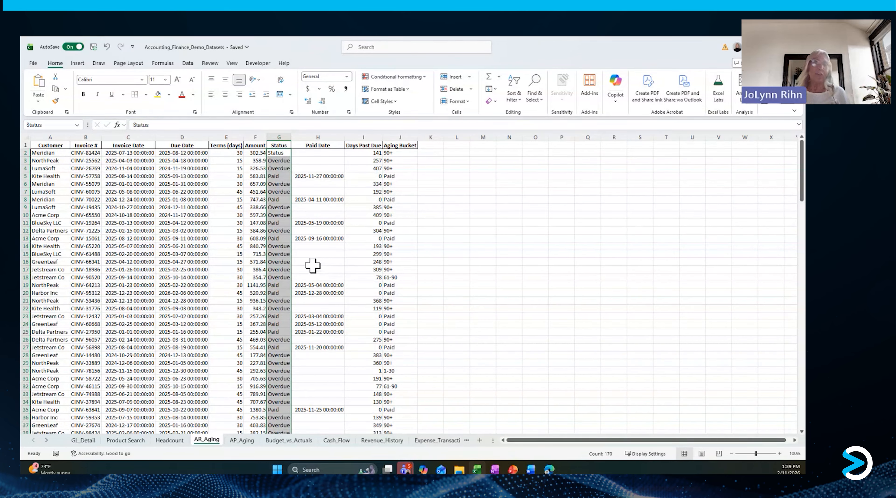
{"action": "left_click", "coordinate": [221, 325]}
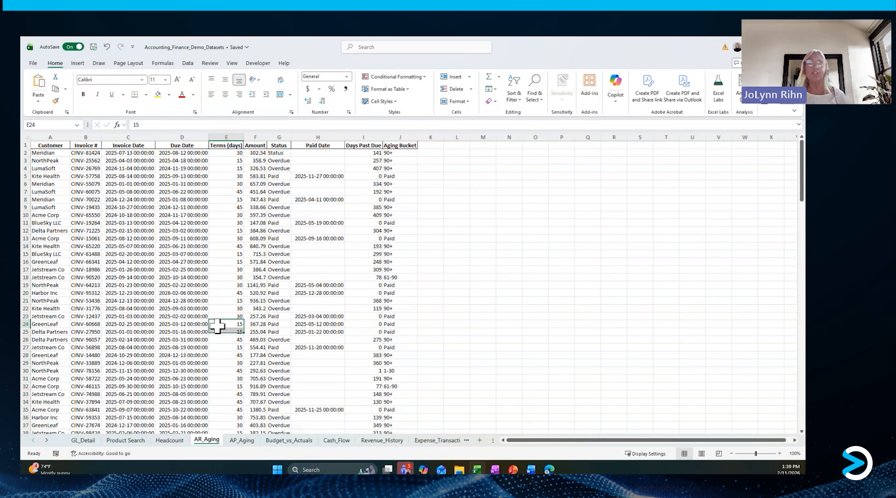
Step: Convert the full data range on the AP_Aging sheet into a table with headers
{"action": "left_click", "coordinate": [247, 442]}
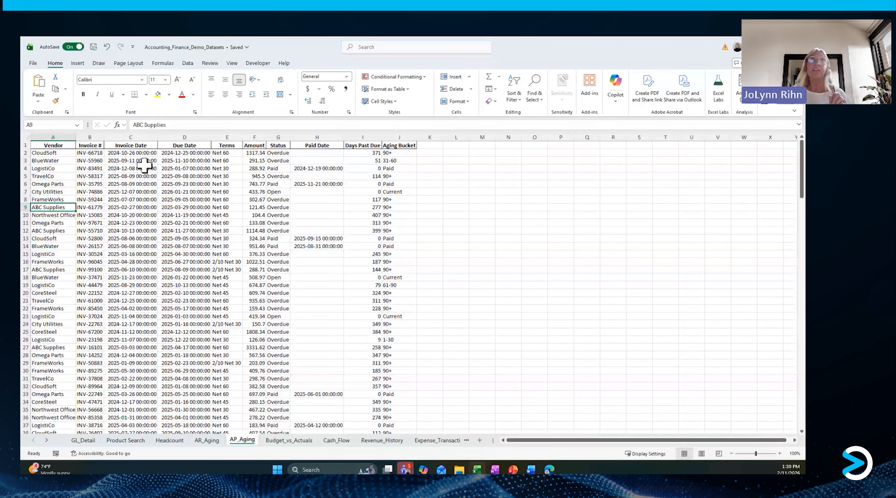
{"action": "left_click", "coordinate": [79, 65]}
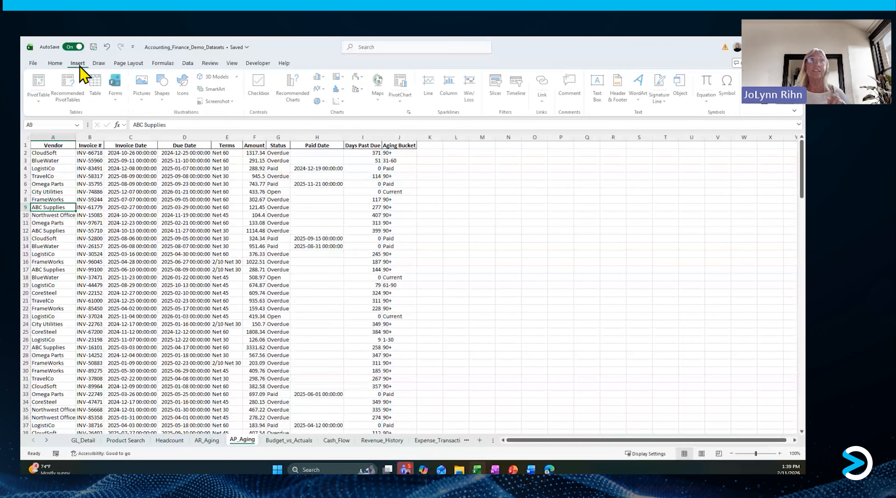
{"action": "left_click", "coordinate": [92, 87]}
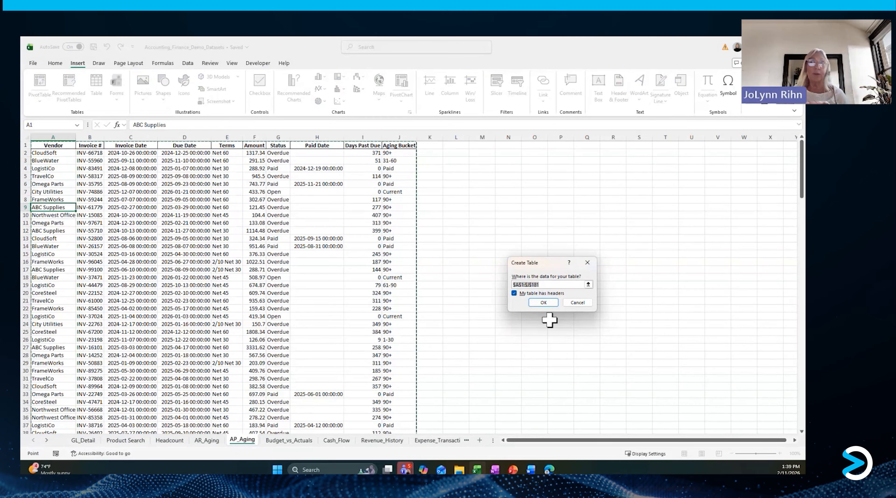
{"action": "left_click", "coordinate": [546, 303]}
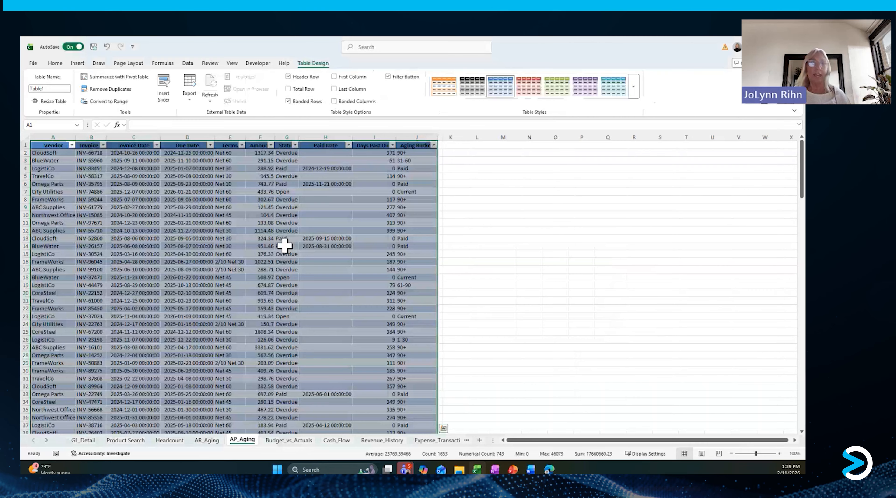
Step: Jump from the AP_Aging table to the named range Status
{"action": "left_click", "coordinate": [285, 246]}
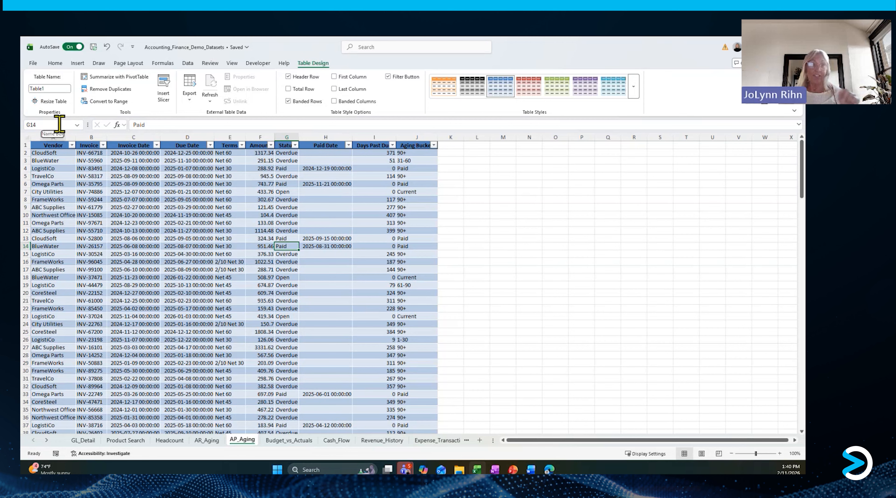
{"action": "left_click", "coordinate": [77, 126]}
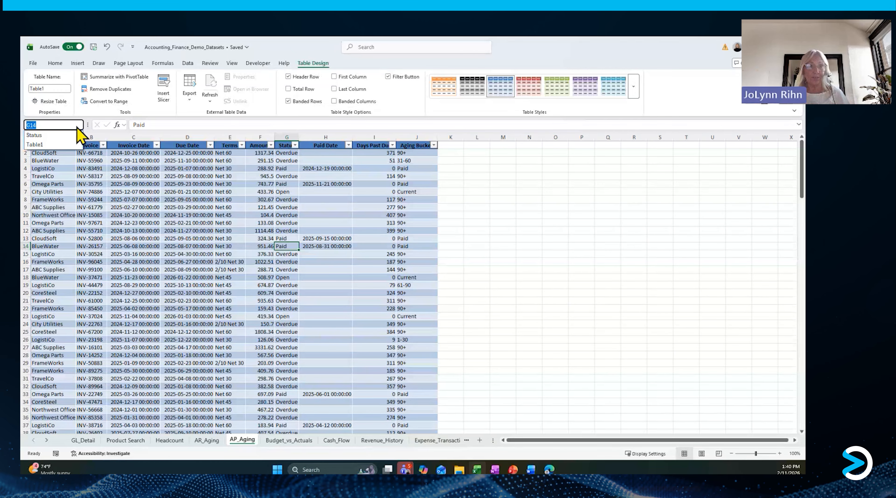
{"action": "left_click", "coordinate": [42, 138]}
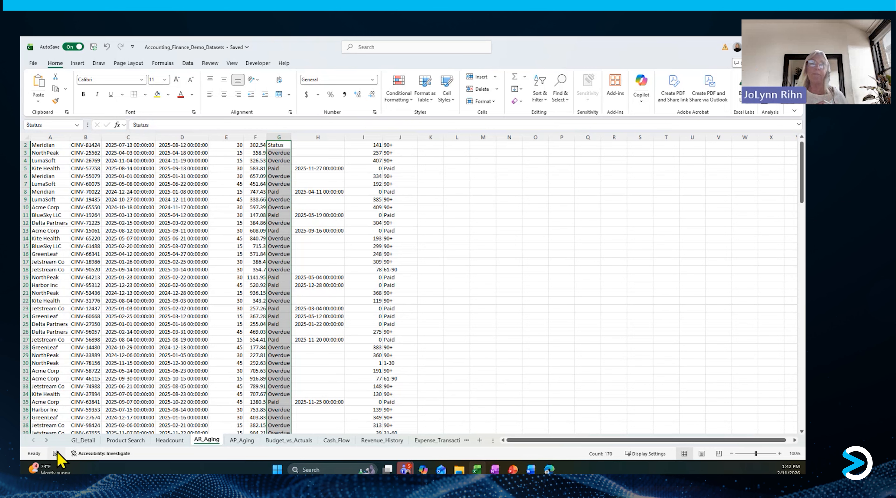
Step: Create named ranges for all GL_Detail data columns from the selection, using only the top row as names
{"action": "left_click", "coordinate": [92, 441]}
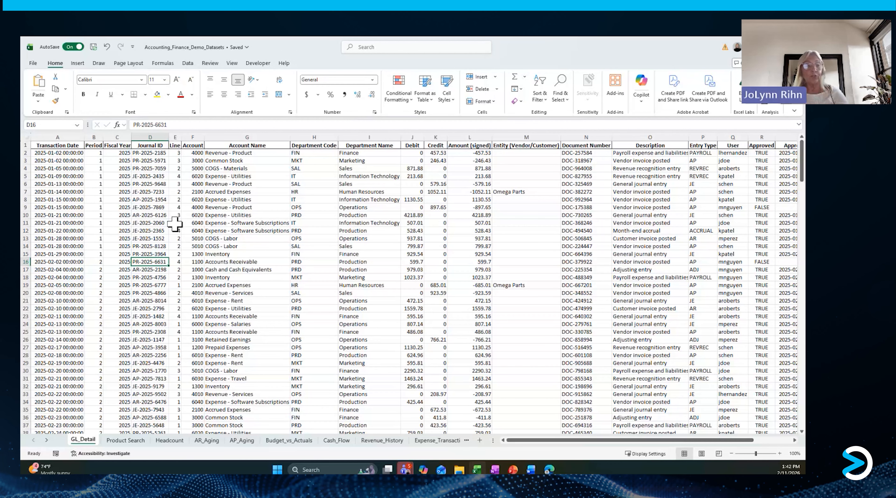
{"action": "key", "text": "ctrl+a"}
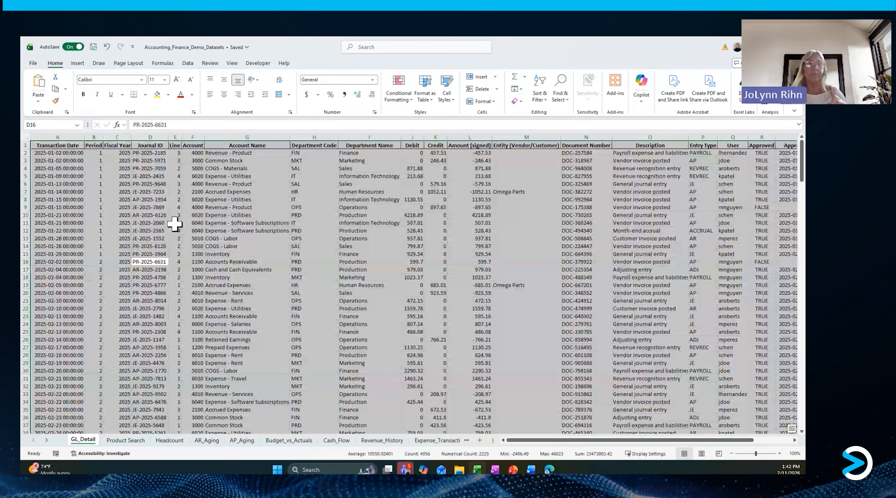
{"action": "left_click", "coordinate": [174, 224]}
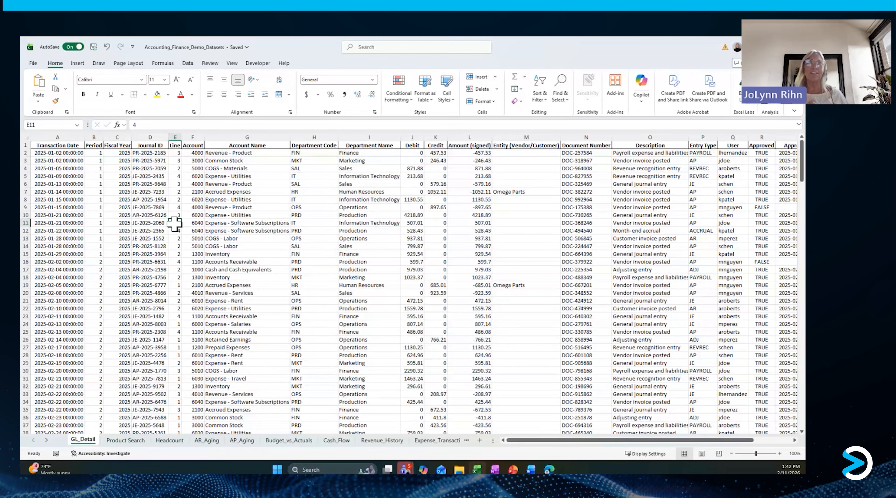
{"action": "left_click", "coordinate": [160, 215]}
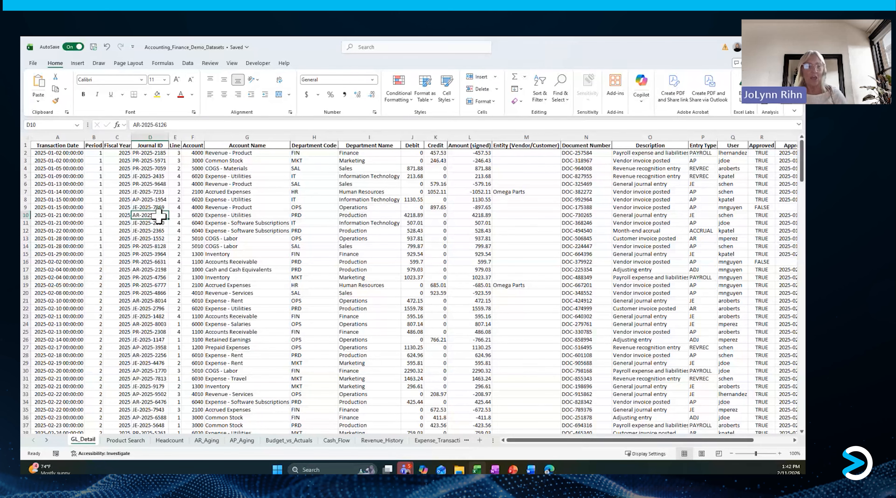
{"action": "key", "text": "ctrl+a"}
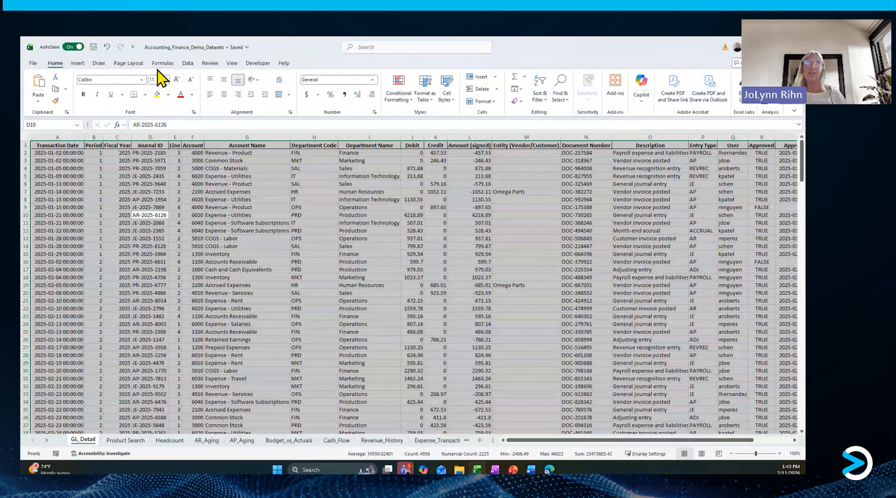
{"action": "left_click", "coordinate": [162, 63]}
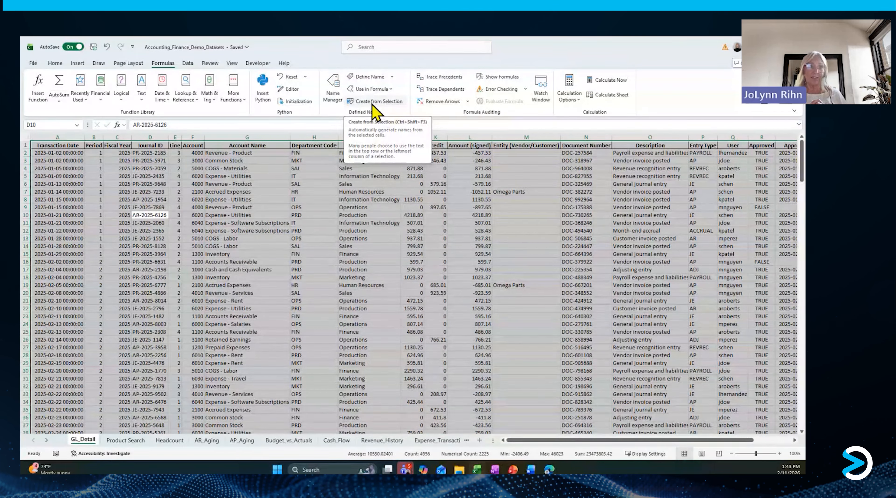
{"action": "left_click", "coordinate": [375, 113]}
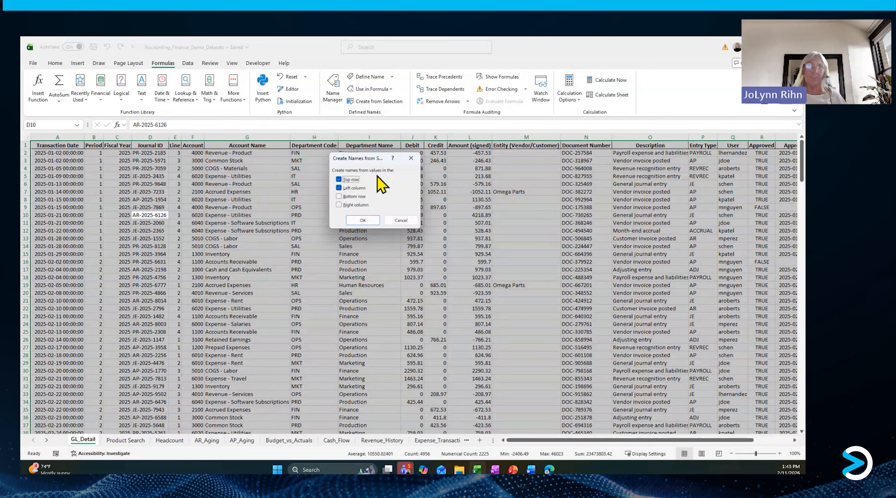
{"action": "left_click", "coordinate": [340, 188]}
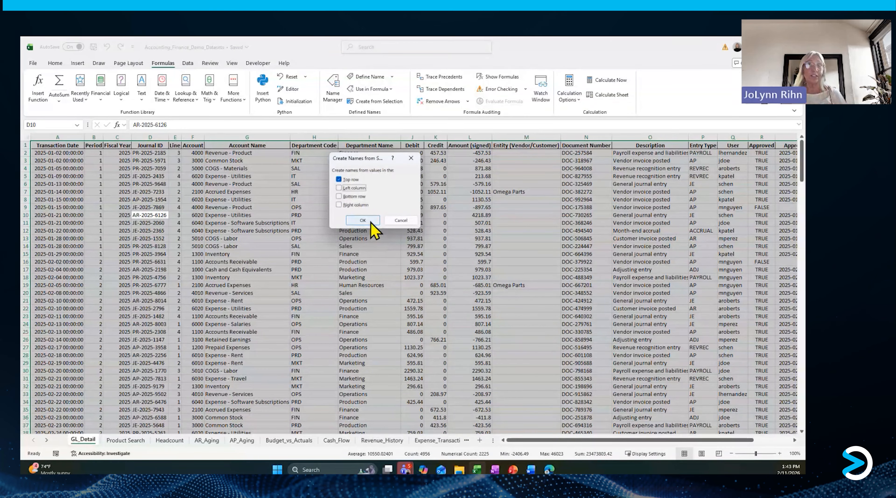
{"action": "left_click", "coordinate": [363, 220]}
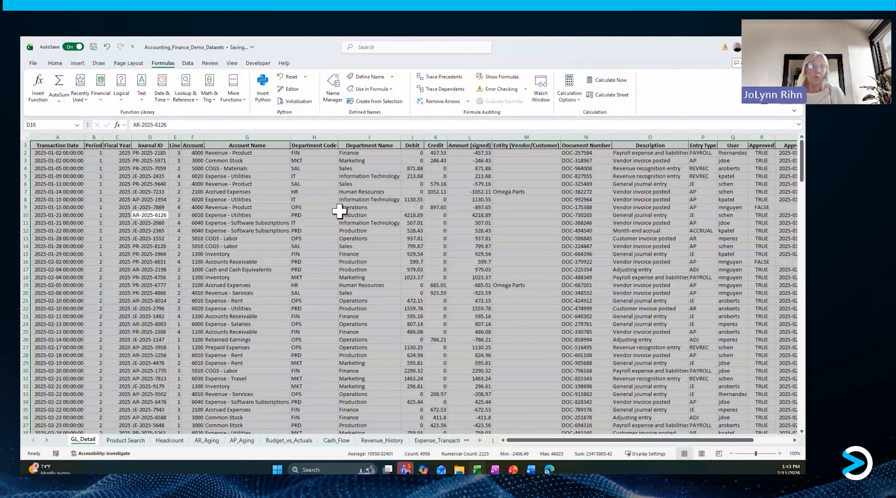
{"action": "left_click", "coordinate": [341, 214]}
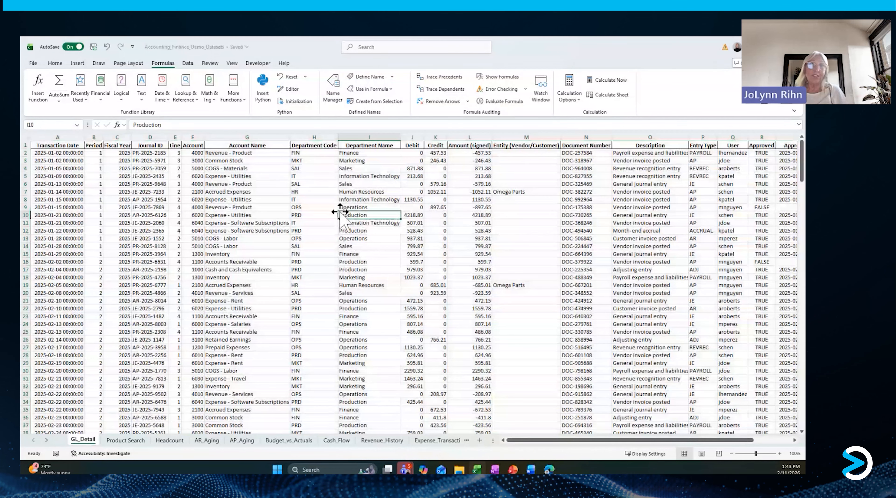
Step: Review the workbook's full list of defined names and their references in the Name Manager, and close it
{"action": "left_click", "coordinate": [333, 91]}
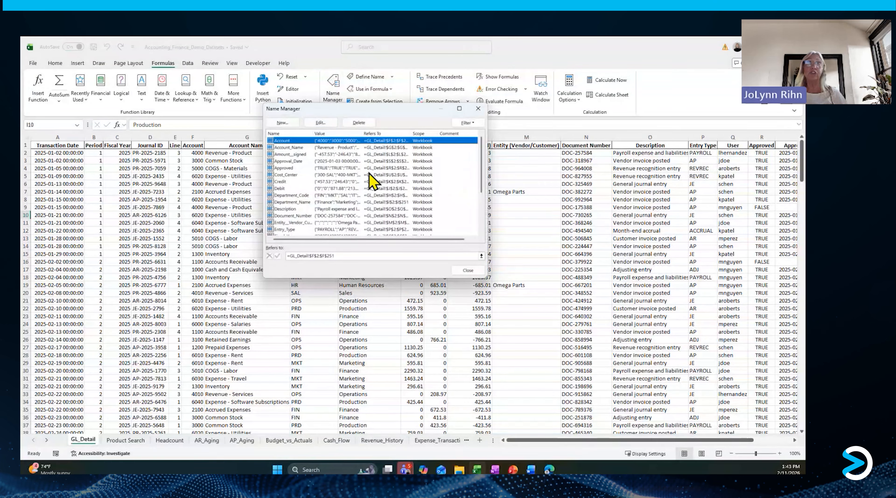
{"action": "scroll", "coordinate": [371, 180], "scroll_direction": "down", "scroll_amount": 3}
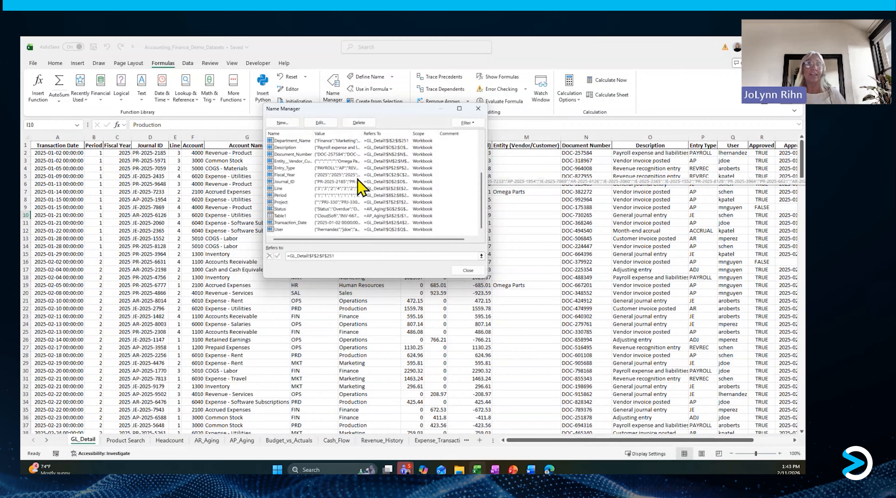
{"action": "scroll", "coordinate": [357, 179], "scroll_direction": "up", "scroll_amount": 3}
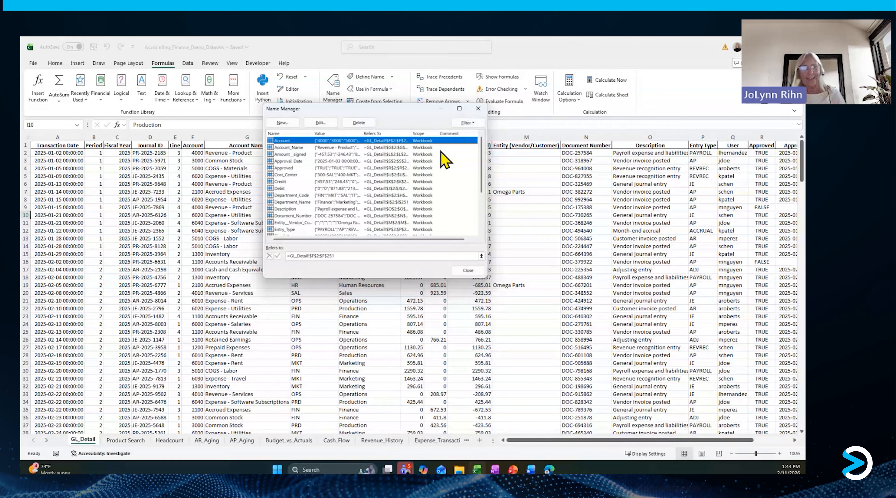
{"action": "left_click", "coordinate": [479, 111]}
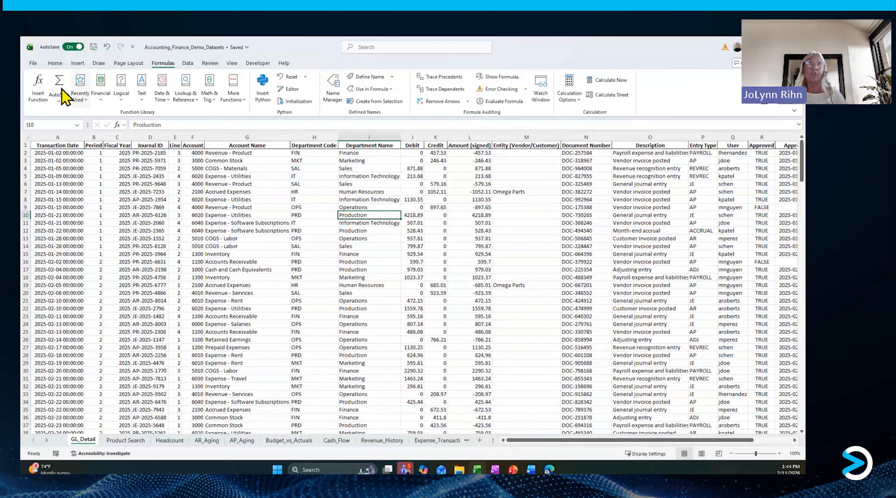
Step: Jump to the named range Description on the GL_Detail sheet and check its header row
{"action": "left_click", "coordinate": [77, 124]}
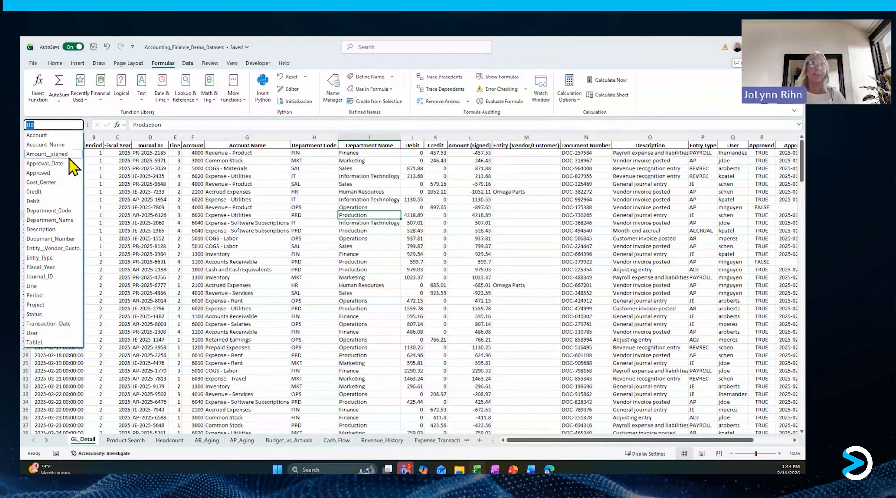
{"action": "left_click", "coordinate": [53, 230]}
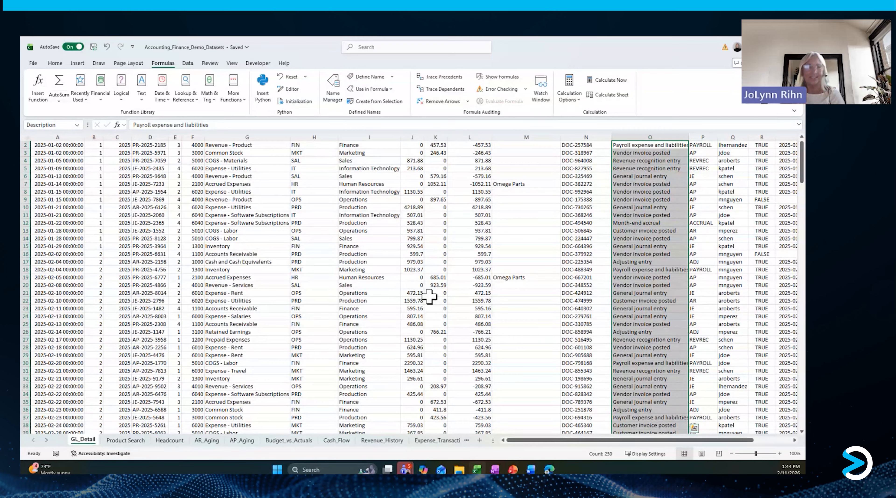
{"action": "scroll", "coordinate": [429, 297], "scroll_direction": "up", "scroll_amount": 1}
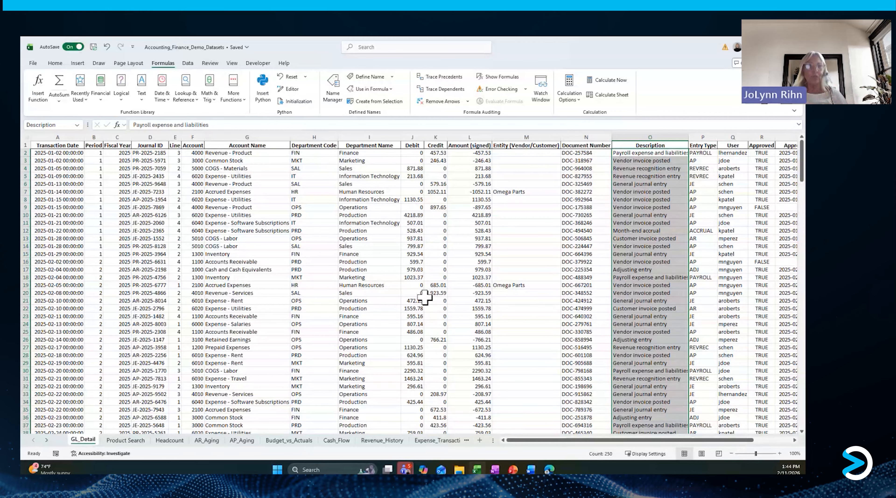
Step: Browse the list of Financial functions from ACCRINT through PMT, RATE and STOCKHISTORY, and close it without inserting any
{"action": "left_click", "coordinate": [233, 254]}
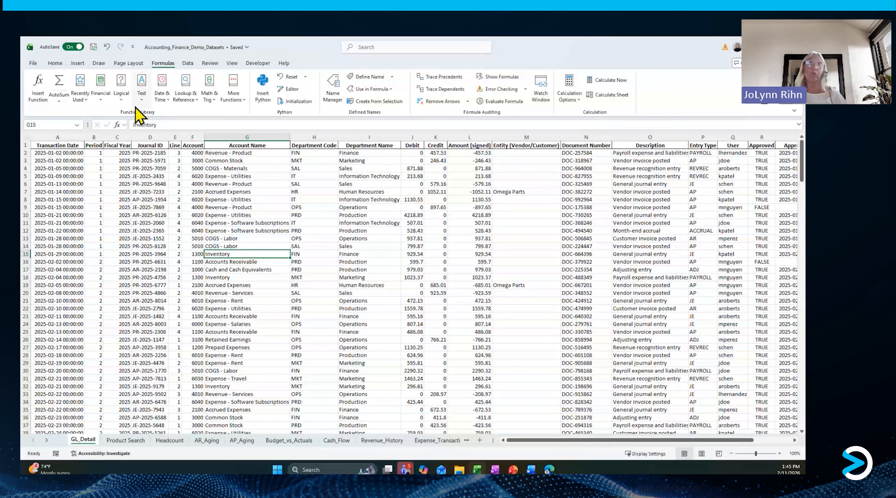
{"action": "left_click", "coordinate": [101, 87]}
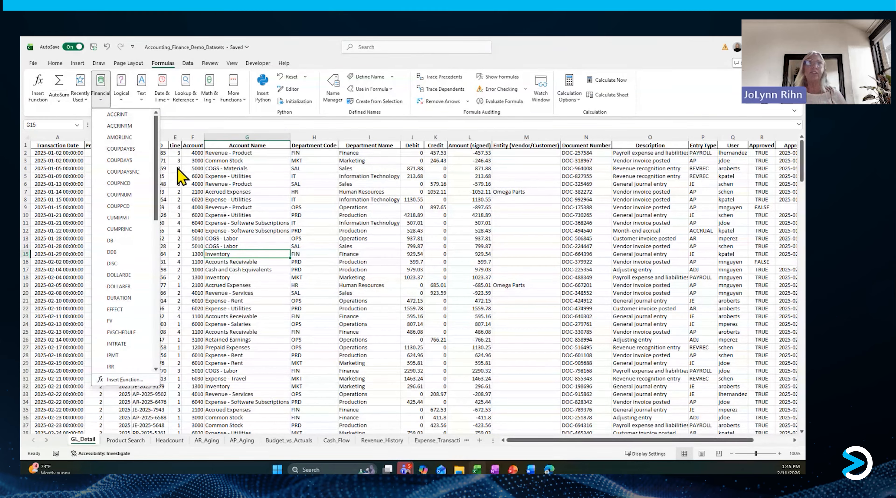
{"action": "scroll", "coordinate": [129, 230], "scroll_direction": "down", "scroll_amount": 4}
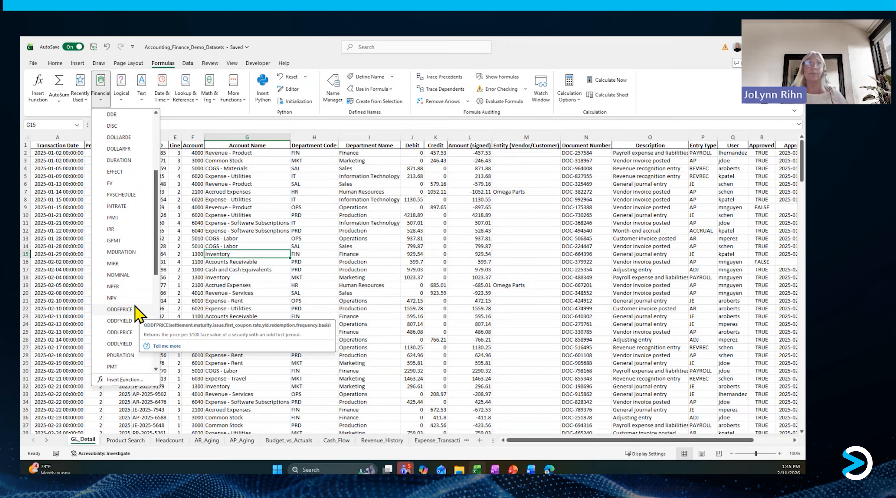
{"action": "scroll", "coordinate": [135, 307], "scroll_direction": "down", "scroll_amount": 2}
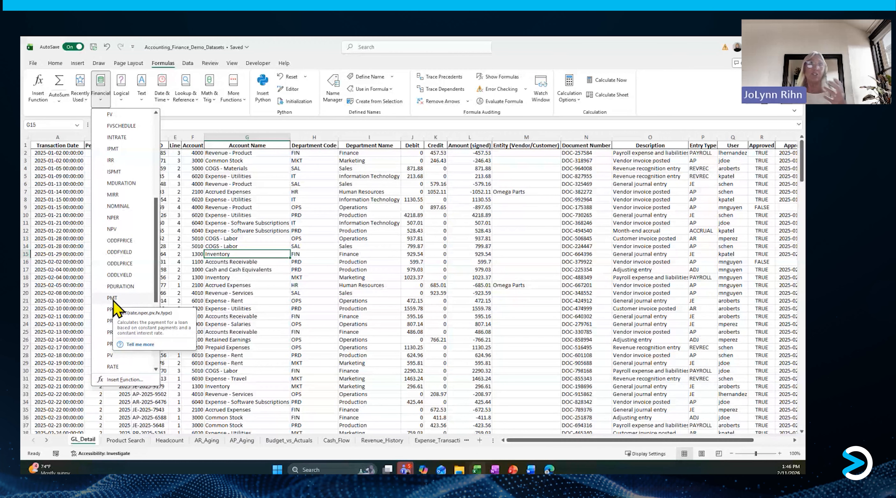
{"action": "scroll", "coordinate": [115, 305], "scroll_direction": "down", "scroll_amount": 2}
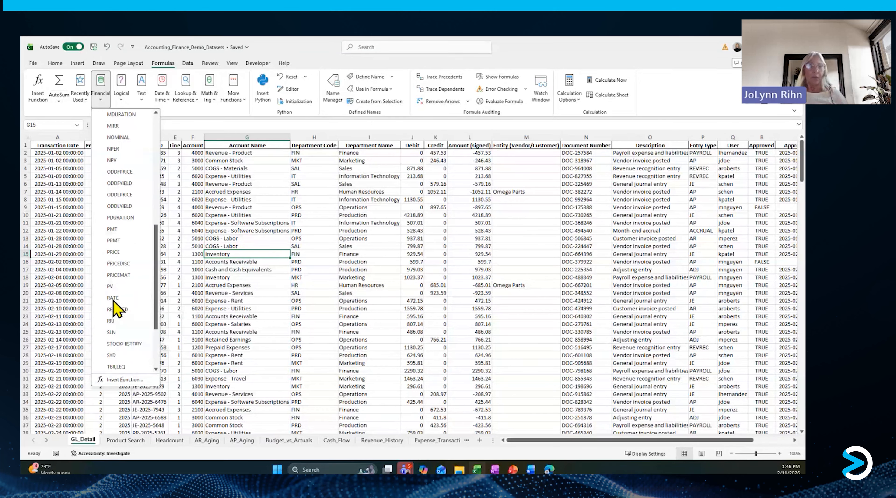
{"action": "scroll", "coordinate": [145, 372], "scroll_direction": "down", "scroll_amount": 2}
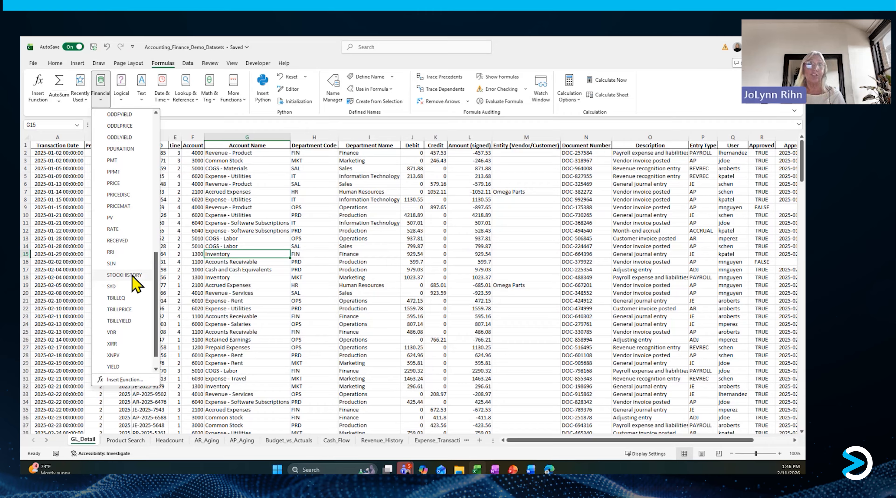
{"action": "left_click", "coordinate": [259, 277]}
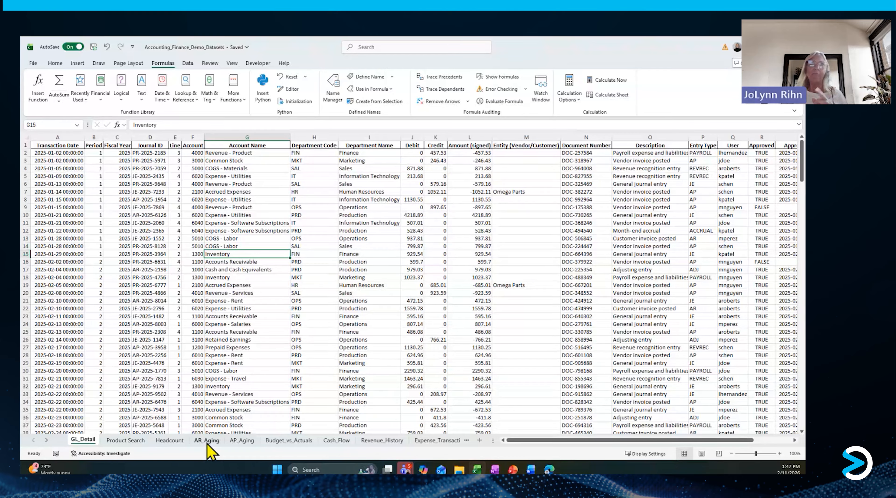
Step: Open Copilot on the AP_Aging sheet and ask it to suggest formulas based on the worksheet
{"action": "left_click", "coordinate": [242, 440]}
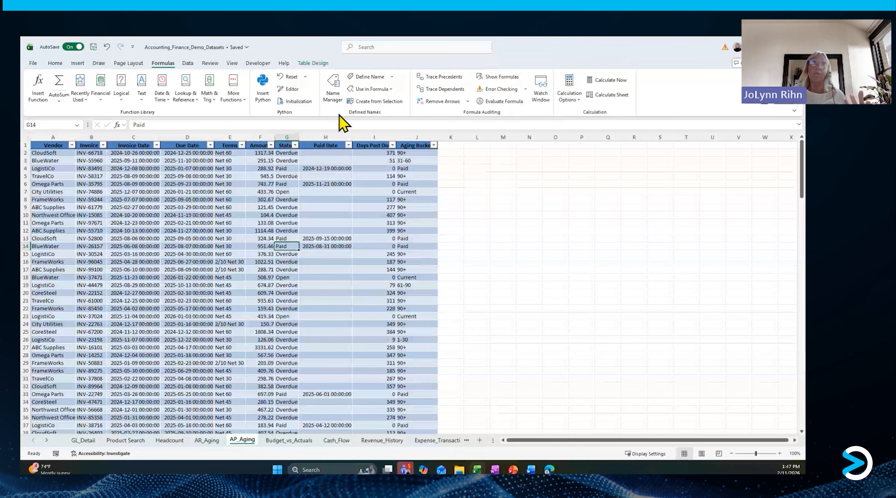
{"action": "left_click", "coordinate": [56, 63]}
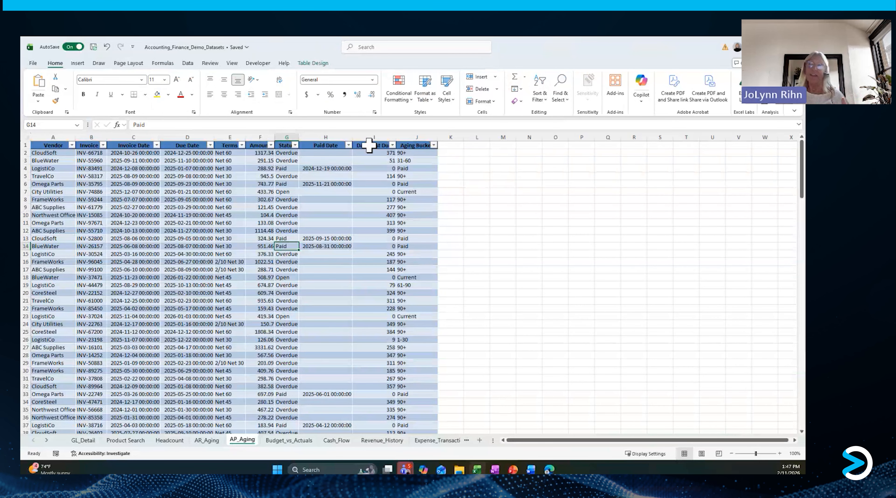
{"action": "left_click", "coordinate": [643, 87]}
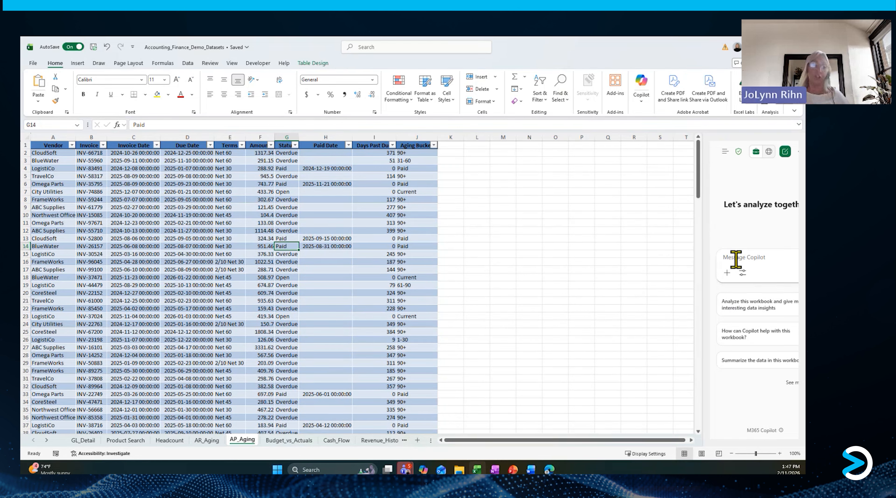
{"action": "type", "text": "suggest"}
{"action": "type", "text": " formaul"}
{"action": "key", "text": "BackSpace"}
{"action": "key", "text": "BackSpace"}
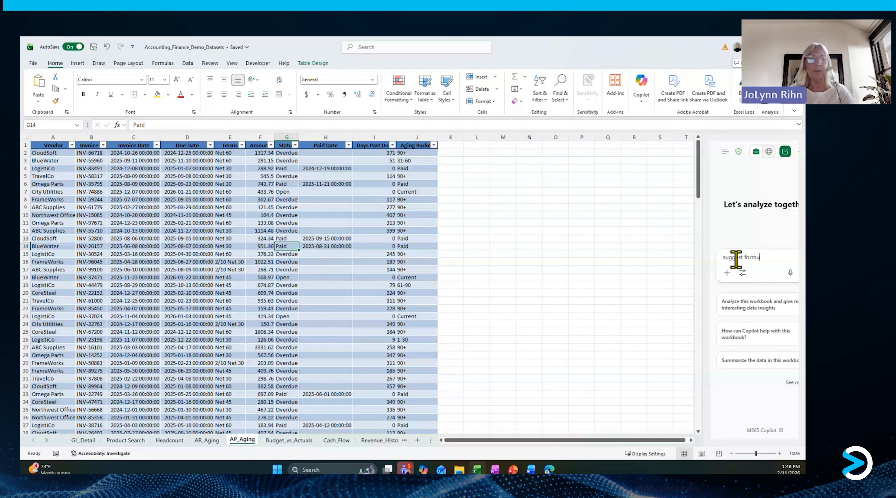
{"action": "type", "text": "las based onw"}
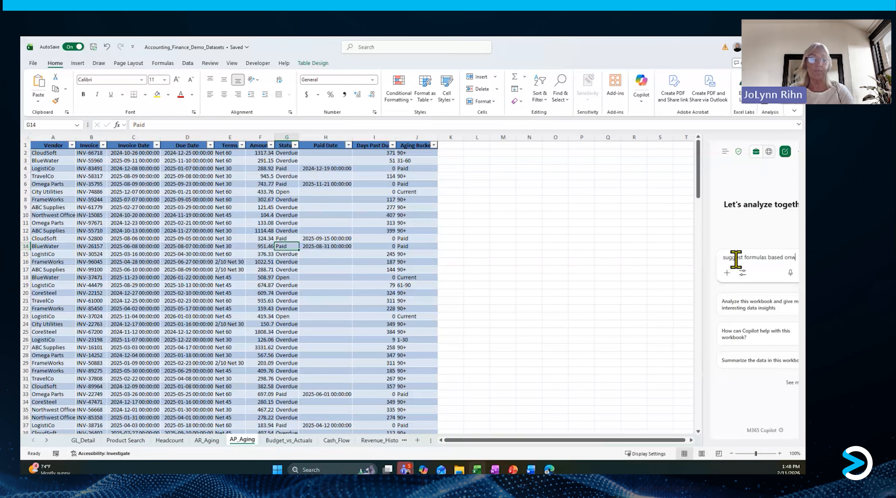
{"action": "type", "text": "orksheet"}
{"action": "key", "text": "Return"}
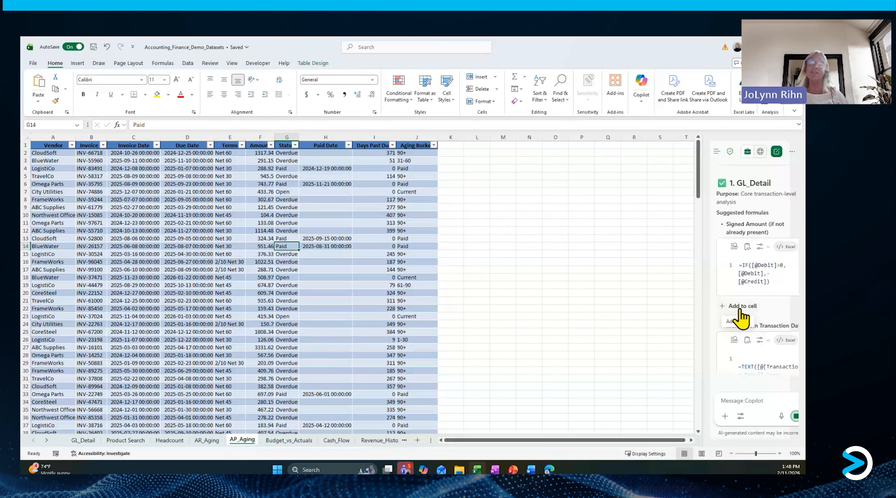
Step: Select cell K2 and review Copilot's suggested formulas for the GL_Detail, Product Search and Headcount sheets
{"action": "left_click", "coordinate": [453, 153]}
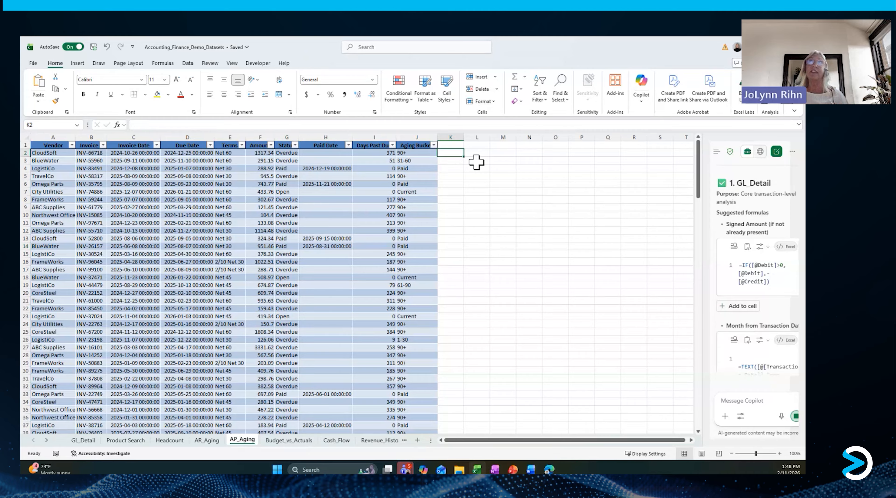
{"action": "scroll", "coordinate": [772, 289], "scroll_direction": "down", "scroll_amount": 2}
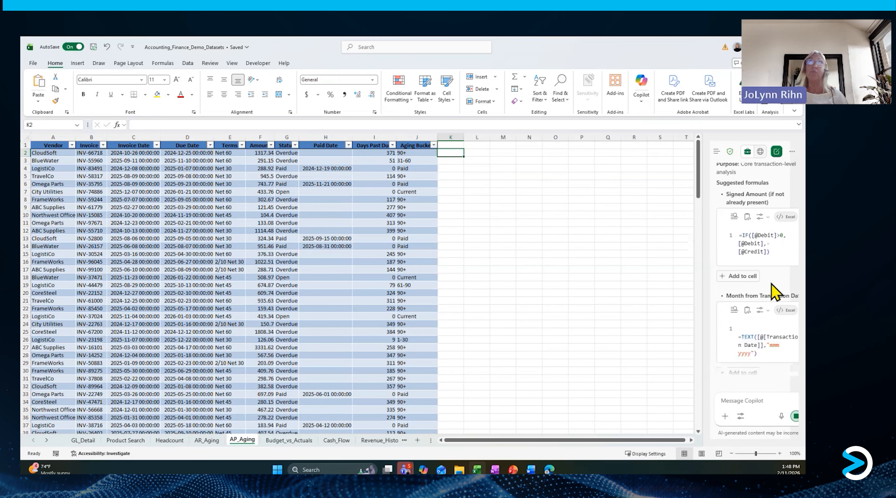
{"action": "scroll", "coordinate": [767, 284], "scroll_direction": "up", "scroll_amount": 10}
{"action": "scroll", "coordinate": [753, 272], "scroll_direction": "down", "scroll_amount": 15}
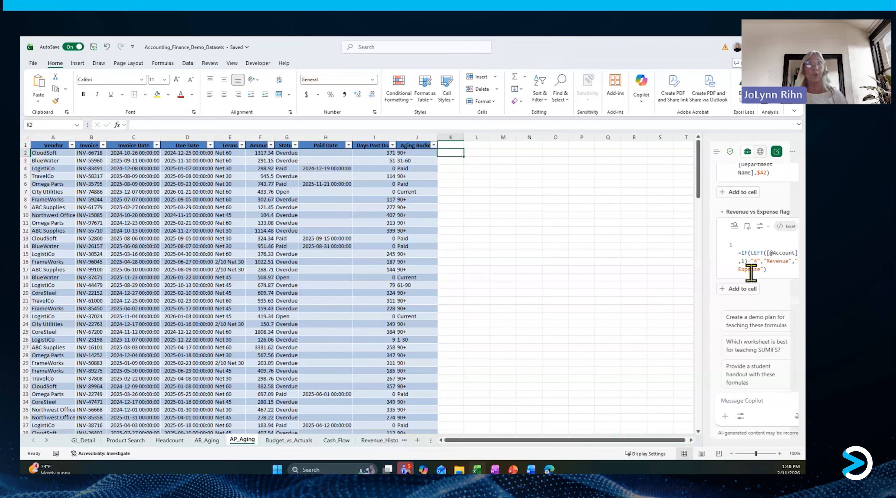
{"action": "scroll", "coordinate": [752, 273], "scroll_direction": "down", "scroll_amount": 4}
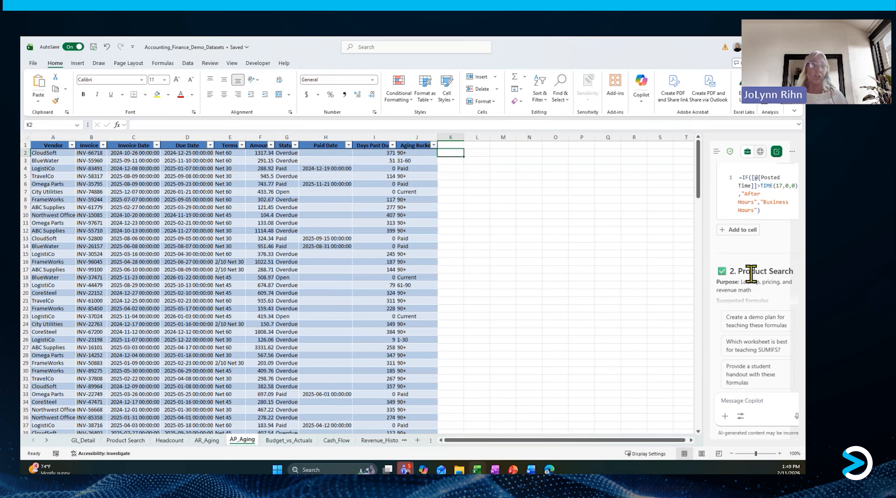
{"action": "scroll", "coordinate": [752, 274], "scroll_direction": "down", "scroll_amount": 2}
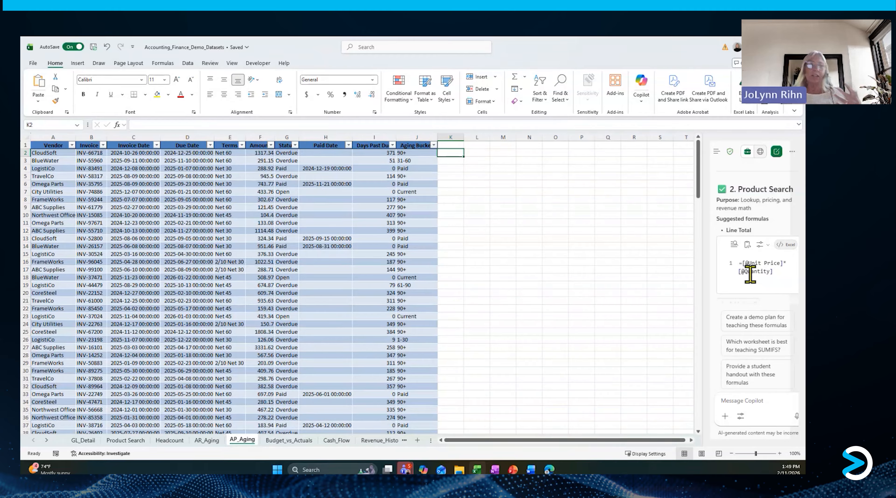
{"action": "scroll", "coordinate": [750, 274], "scroll_direction": "down", "scroll_amount": 3}
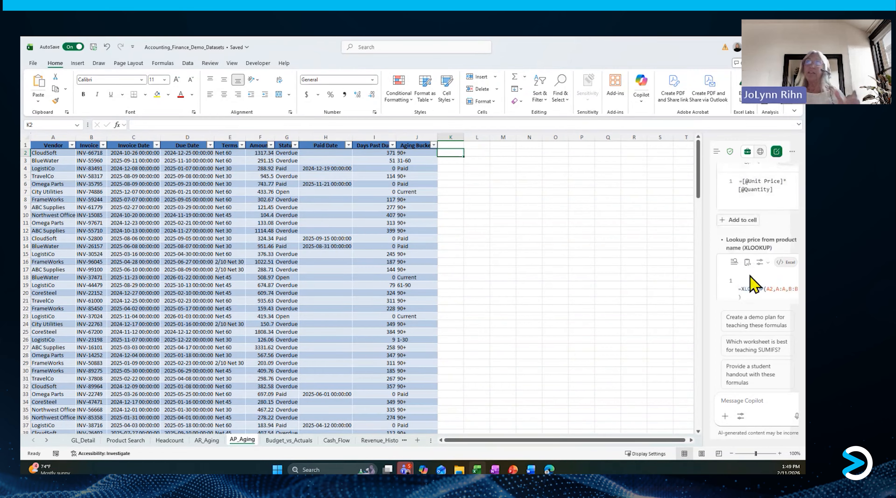
{"action": "scroll", "coordinate": [757, 241], "scroll_direction": "up", "scroll_amount": 3}
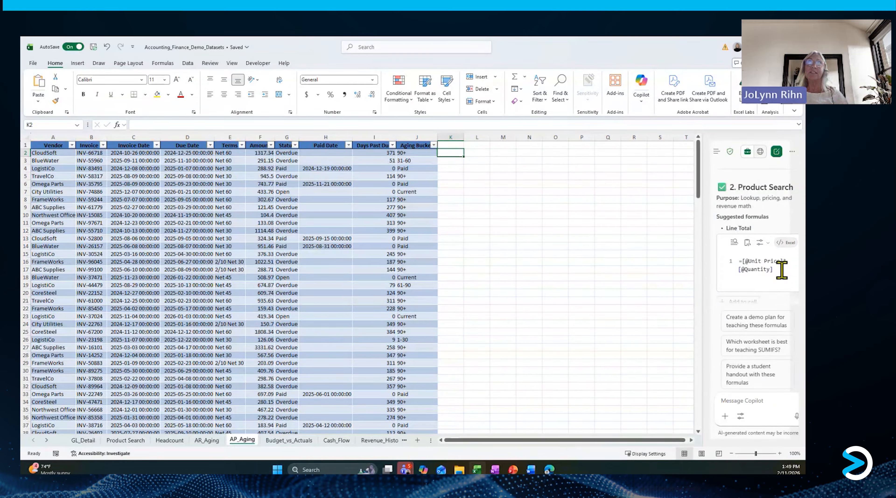
{"action": "scroll", "coordinate": [778, 271], "scroll_direction": "down", "scroll_amount": 6}
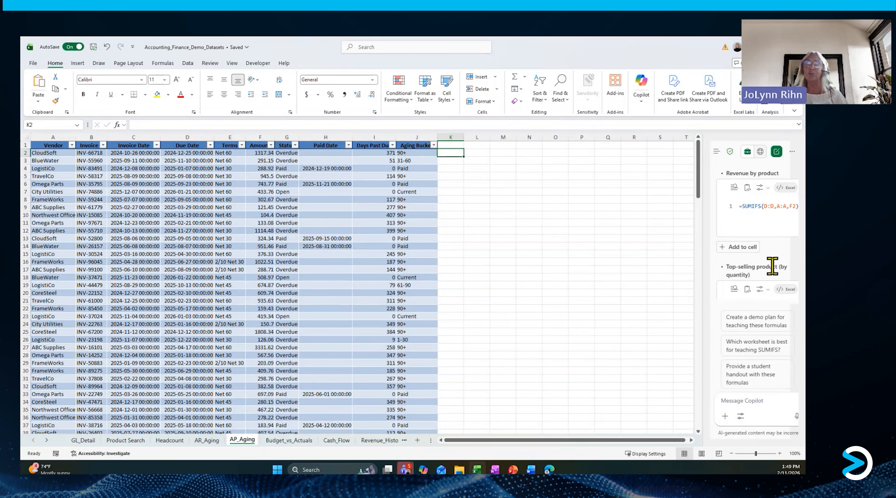
{"action": "scroll", "coordinate": [773, 269], "scroll_direction": "down", "scroll_amount": 3}
{"action": "scroll", "coordinate": [777, 276], "scroll_direction": "down", "scroll_amount": 3}
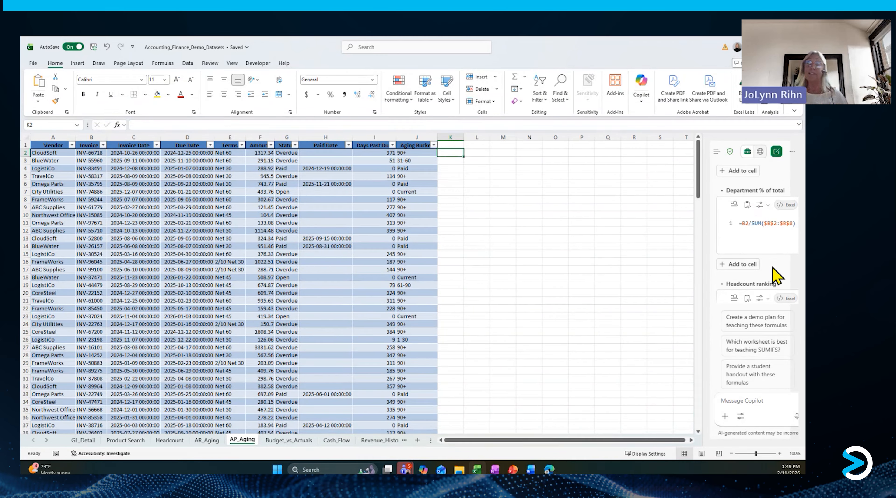
{"action": "scroll", "coordinate": [774, 269], "scroll_direction": "down", "scroll_amount": 3}
Step: Examine Copilot's suggested AR_Aging formulas for Days Past Due, Aging Bucket and Overdue flag
{"action": "scroll", "coordinate": [777, 275], "scroll_direction": "down", "scroll_amount": 3}
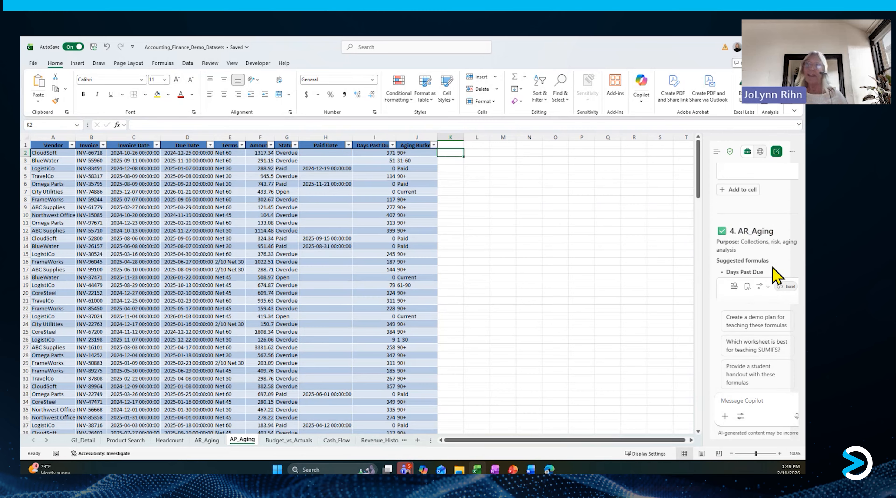
{"action": "scroll", "coordinate": [773, 268], "scroll_direction": "down", "scroll_amount": 3}
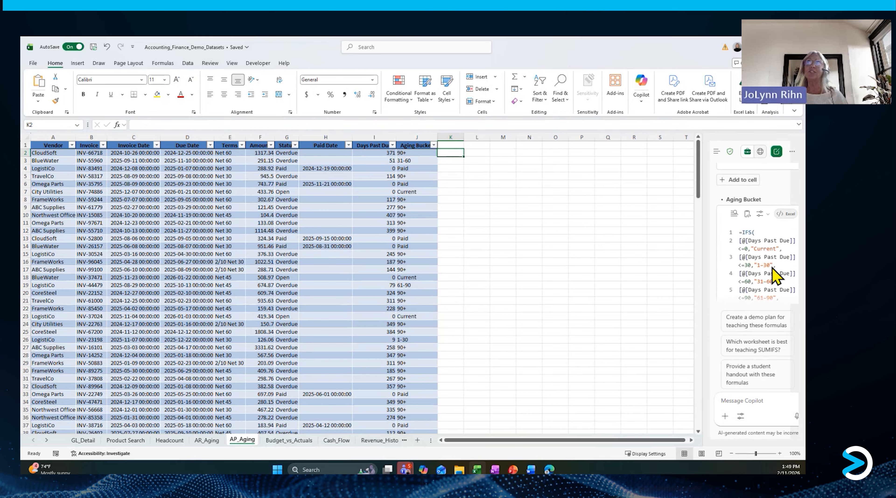
{"action": "scroll", "coordinate": [773, 268], "scroll_direction": "up", "scroll_amount": 3}
{"action": "scroll", "coordinate": [772, 268], "scroll_direction": "down", "scroll_amount": 3}
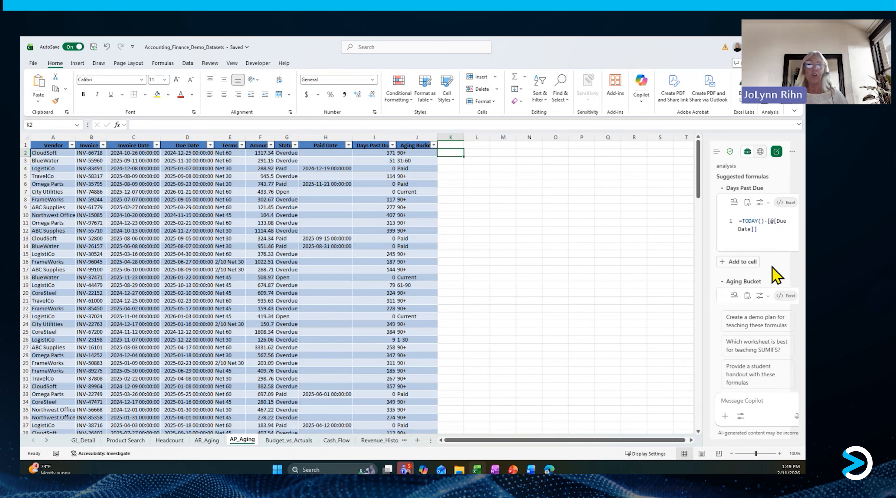
{"action": "scroll", "coordinate": [764, 270], "scroll_direction": "down", "scroll_amount": 5}
{"action": "scroll", "coordinate": [766, 278], "scroll_direction": "down", "scroll_amount": 3}
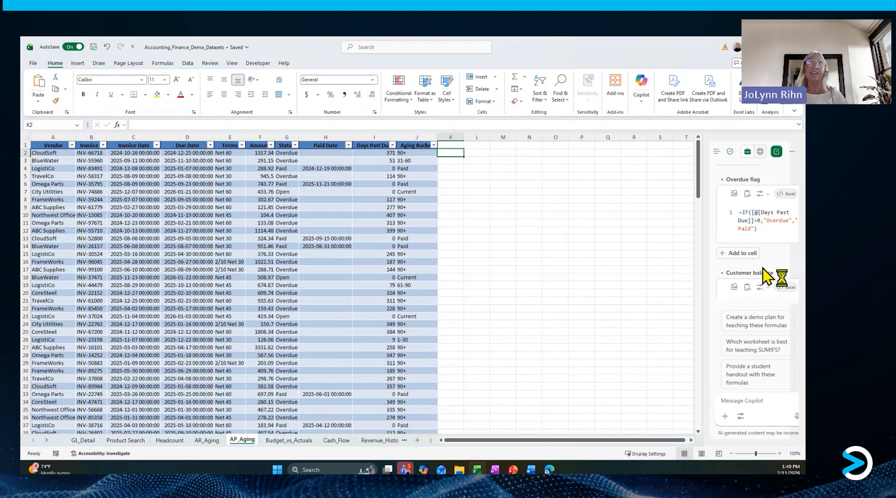
{"action": "scroll", "coordinate": [767, 274], "scroll_direction": "up", "scroll_amount": 3}
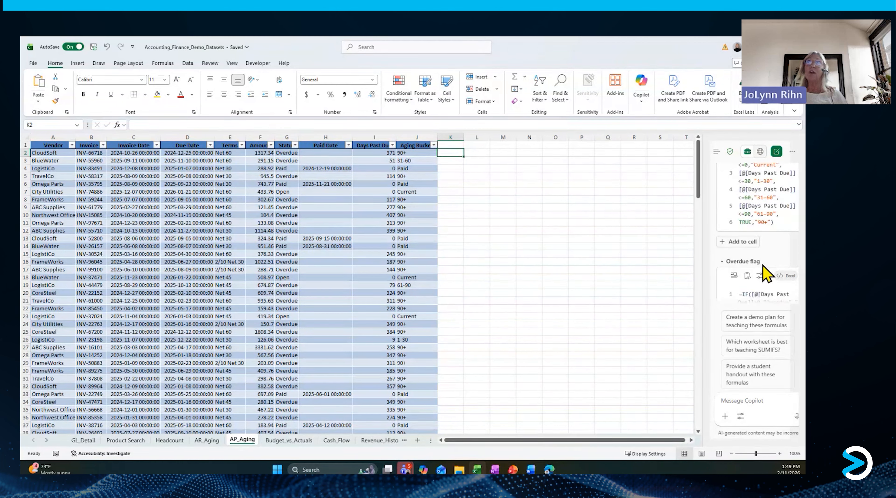
{"action": "scroll", "coordinate": [766, 272], "scroll_direction": "up", "scroll_amount": 3}
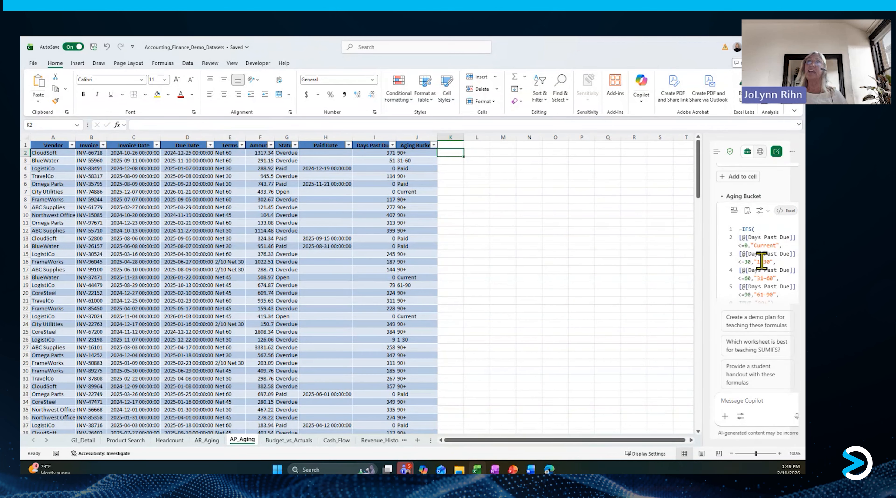
{"action": "scroll", "coordinate": [762, 261], "scroll_direction": "up", "scroll_amount": 2}
{"action": "scroll", "coordinate": [761, 258], "scroll_direction": "down", "scroll_amount": 2}
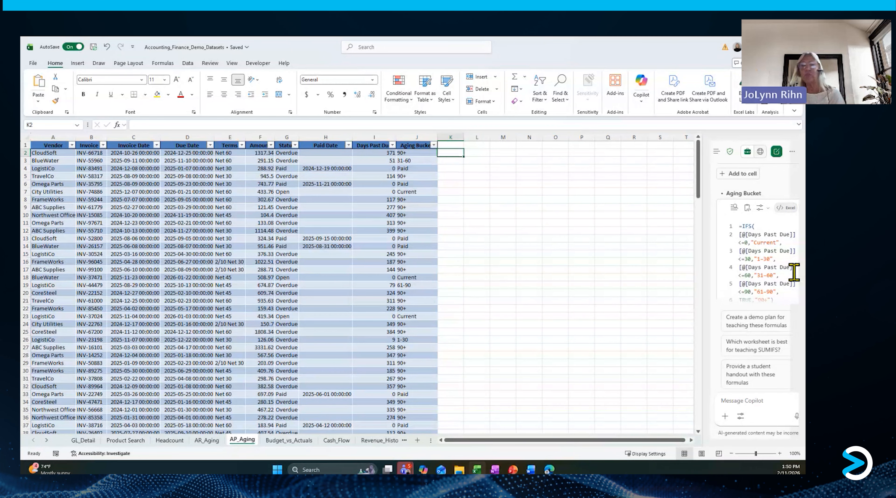
Step: Try to add Copilot's suggested Aging Bucket IFS formula to cell K2 of the AP_Aging sheet
{"action": "scroll", "coordinate": [795, 272], "scroll_direction": "down", "scroll_amount": 3}
{"action": "left_click", "coordinate": [757, 240]}
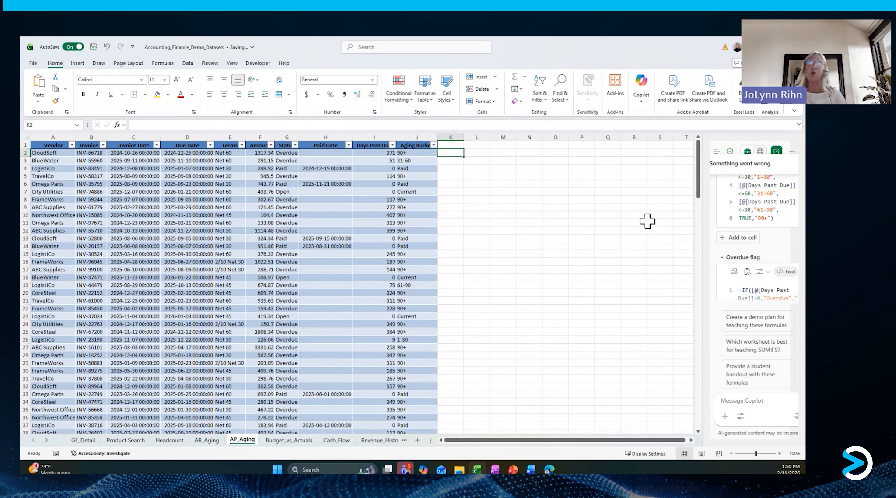
{"action": "left_click", "coordinate": [746, 242]}
Step: Review Copilot's further suggestions for AP_Aging and department total actuals, and return to the AP_Aging table
{"action": "scroll", "coordinate": [737, 279], "scroll_direction": "up", "scroll_amount": 5}
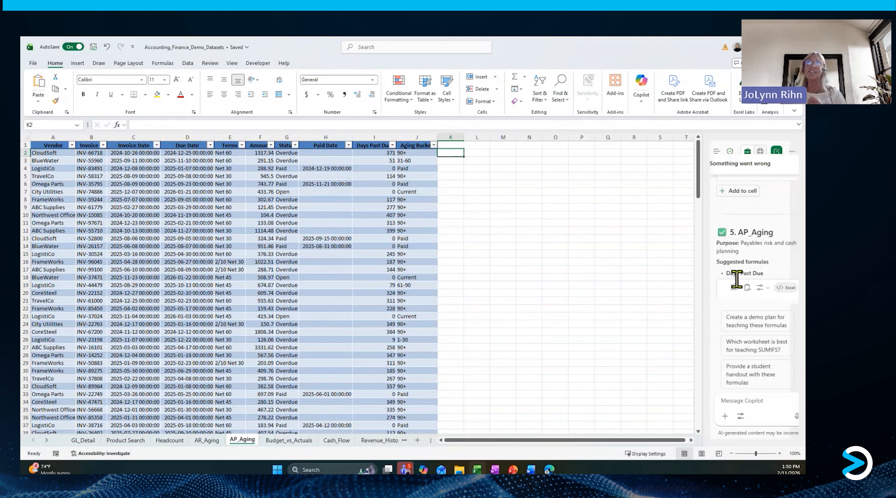
{"action": "scroll", "coordinate": [747, 242], "scroll_direction": "down", "scroll_amount": 5}
{"action": "left_click", "coordinate": [312, 159]}
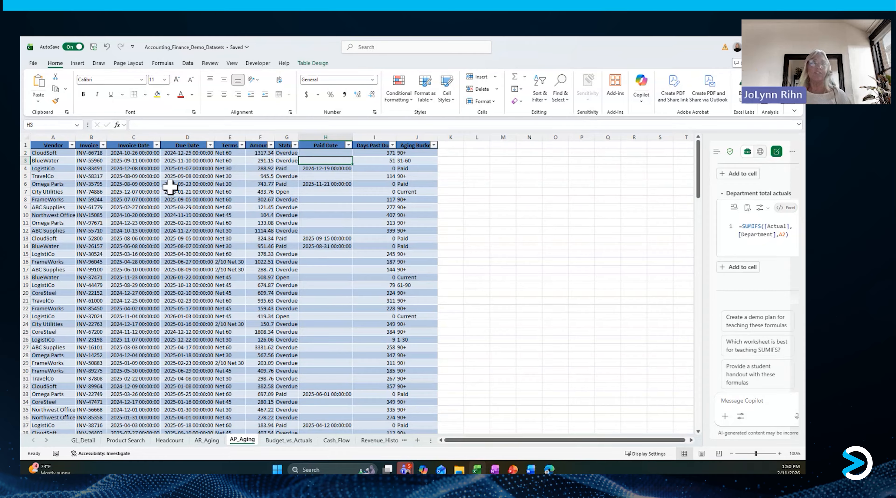
Step: Ask Copilot to suggest a formula column for the AP_Aging table, and close the Copilot pane
{"action": "right_click", "coordinate": [209, 199]}
{"action": "mouse_move", "coordinate": [247, 252]}
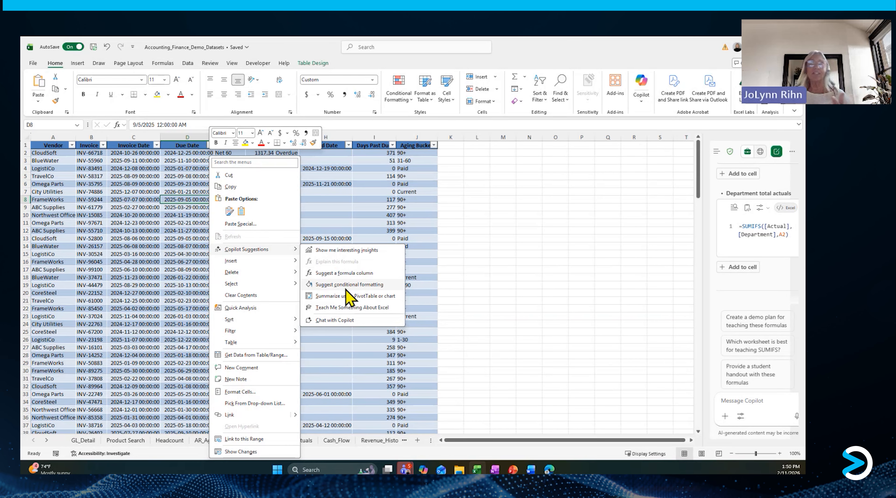
{"action": "left_click", "coordinate": [345, 276]}
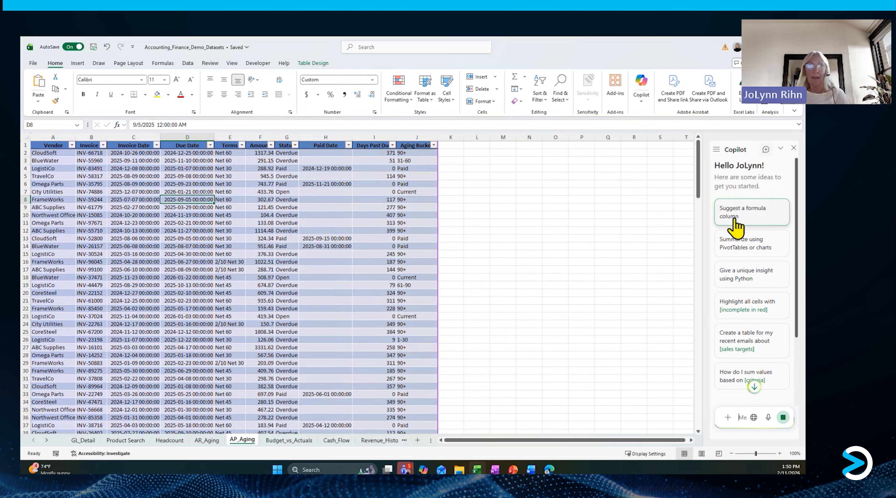
{"action": "left_click", "coordinate": [793, 149]}
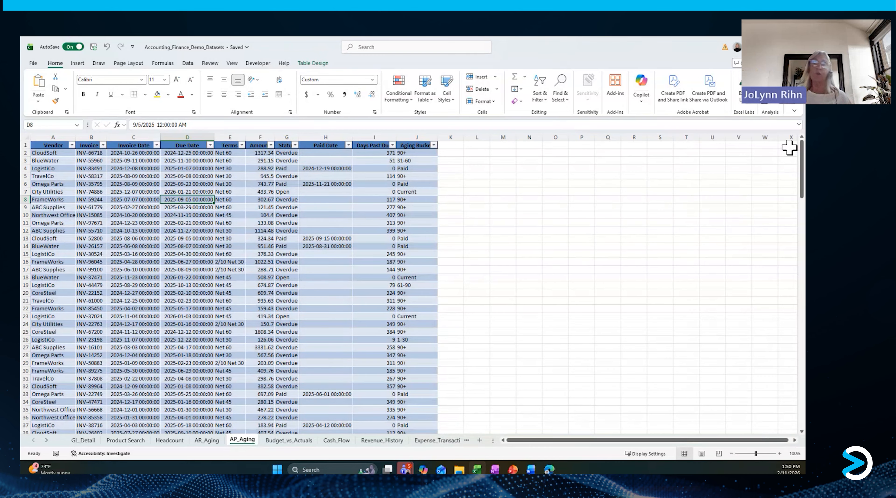
Step: On the AR_Aging sheet, start a SUMIF formula in cell L2 with the named range Status as its range
{"action": "left_click", "coordinate": [210, 443]}
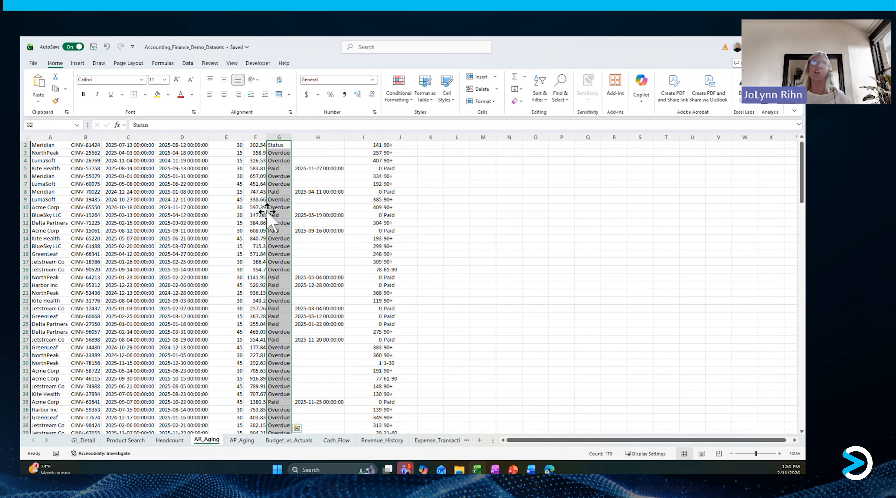
{"action": "scroll", "coordinate": [278, 215], "scroll_direction": "up", "scroll_amount": 1}
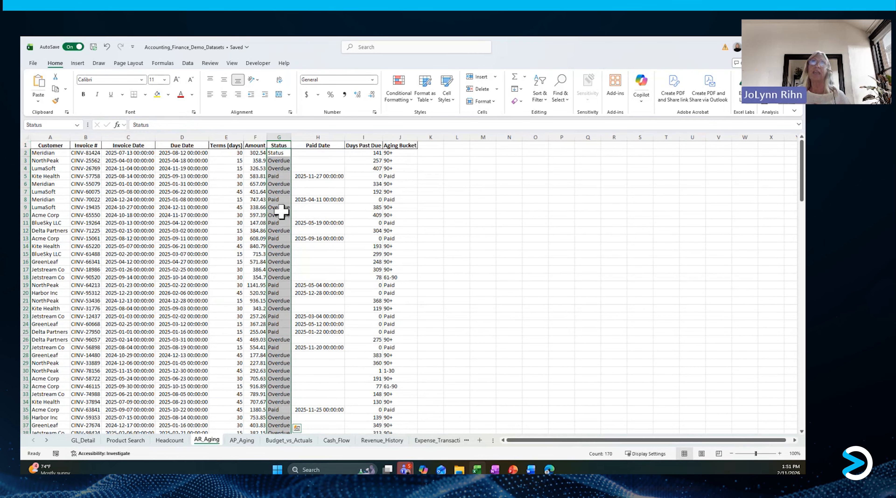
{"action": "left_click", "coordinate": [453, 154]}
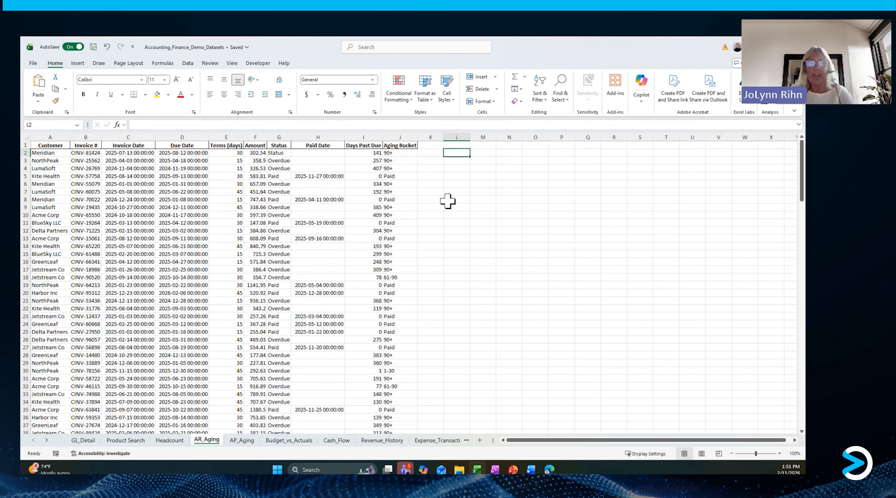
{"action": "type", "text": "=su"}
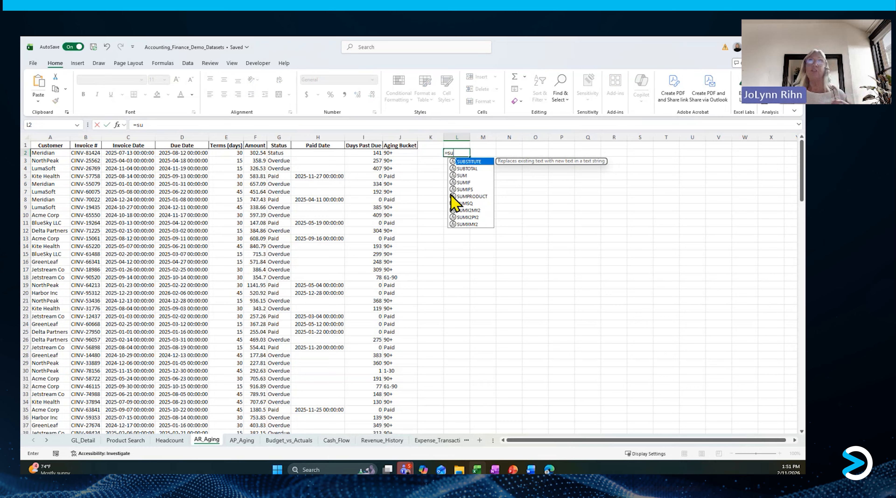
{"action": "double_click", "coordinate": [463, 189]}
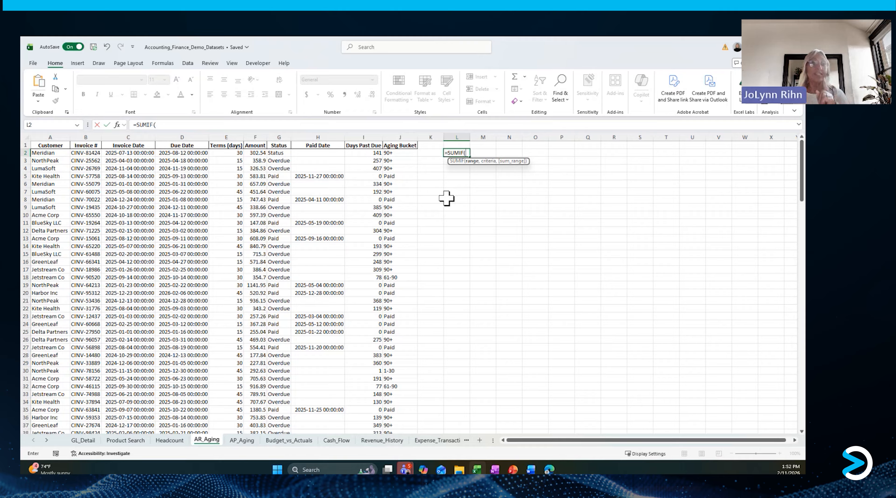
{"action": "type", "text": "st"}
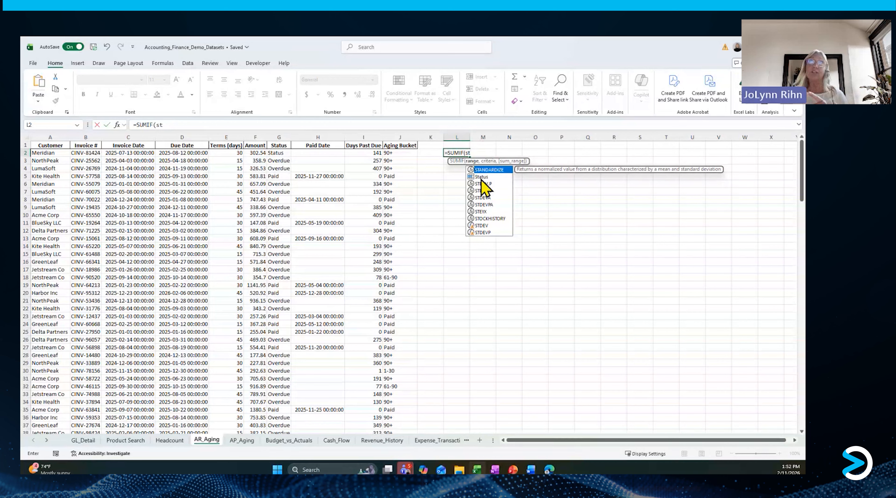
{"action": "left_click", "coordinate": [481, 178]}
{"action": "double_click", "coordinate": [482, 177]}
{"action": "type", "text": ","}
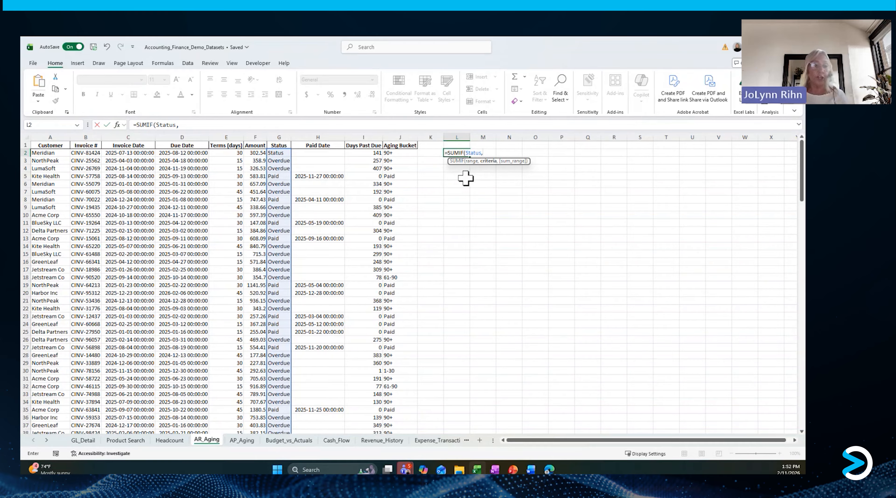
Step: Complete the SUMIF formula in L2 with the criterion "overdue" and the sum range F2:F171
{"action": "type", "text": "\"overdue\""}
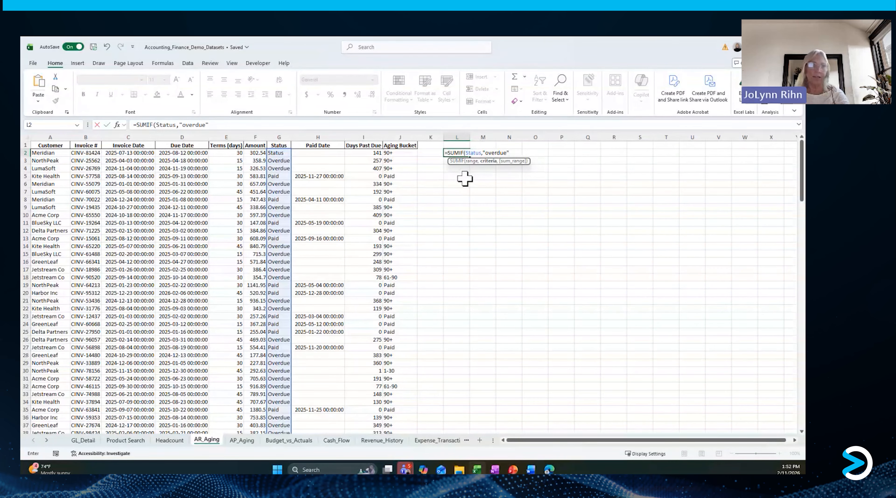
{"action": "type", "text": ","}
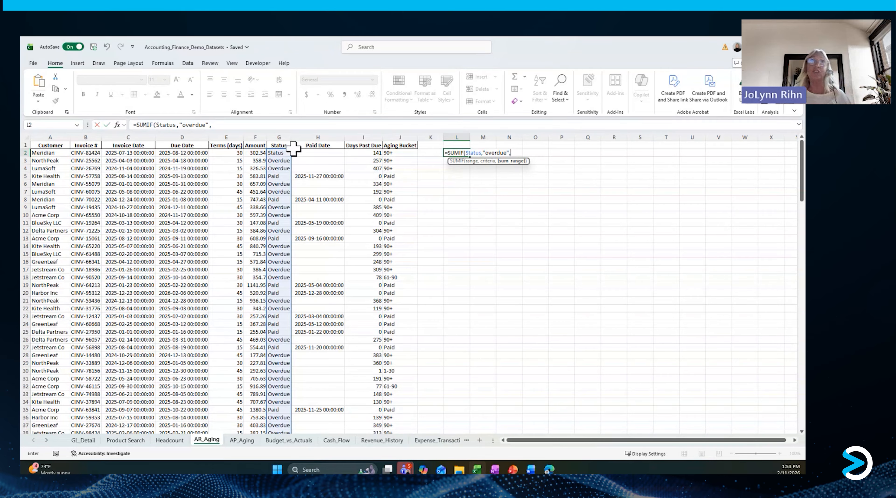
{"action": "left_click", "coordinate": [250, 152]}
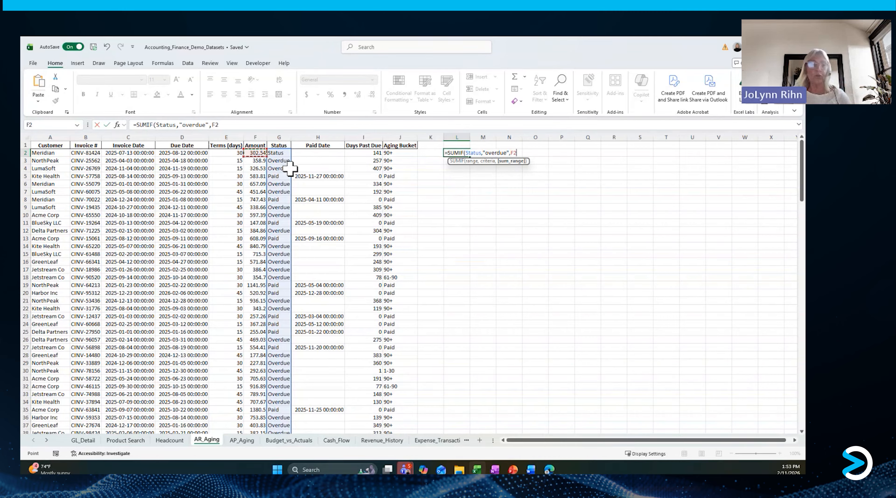
{"action": "key", "text": "ctrl+shift+Down"}
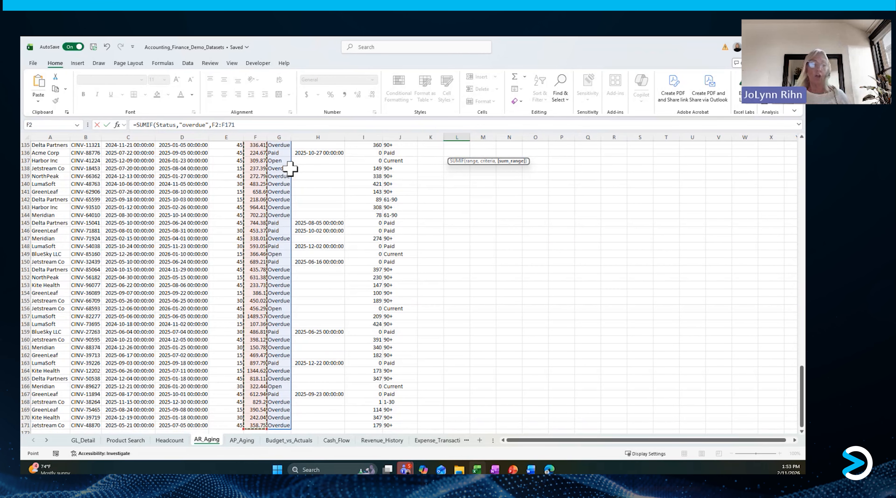
{"action": "key", "text": "ctrl+Return"}
{"action": "key", "text": "Up"}
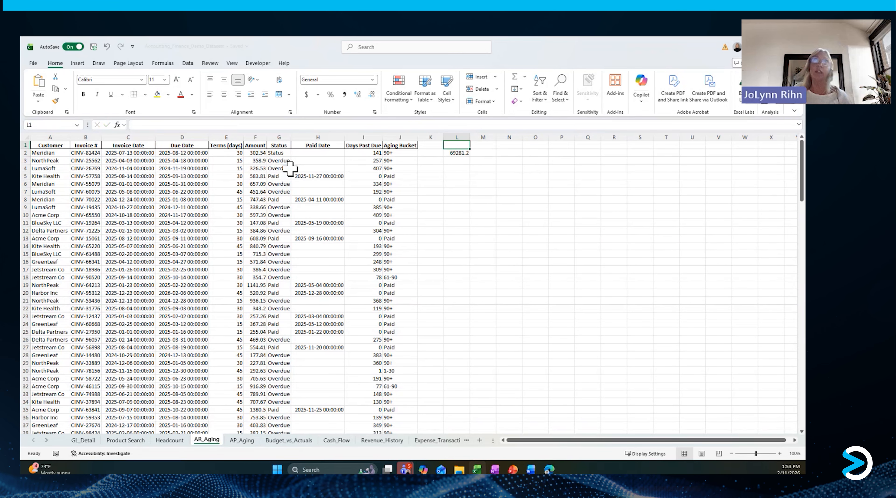
{"action": "key", "text": "Down"}
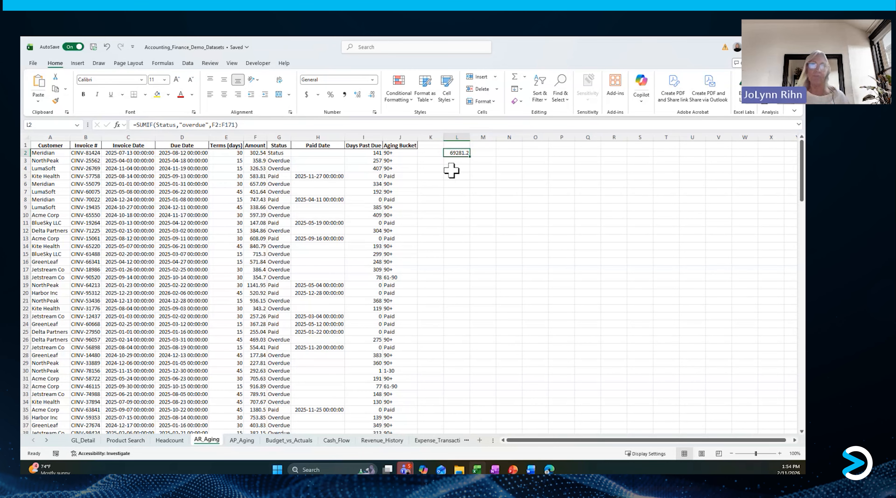
Step: Count the overdue invoices in cell L3 with the formula =COUNTIF(Status,"overdue")
{"action": "key", "text": "Down"}
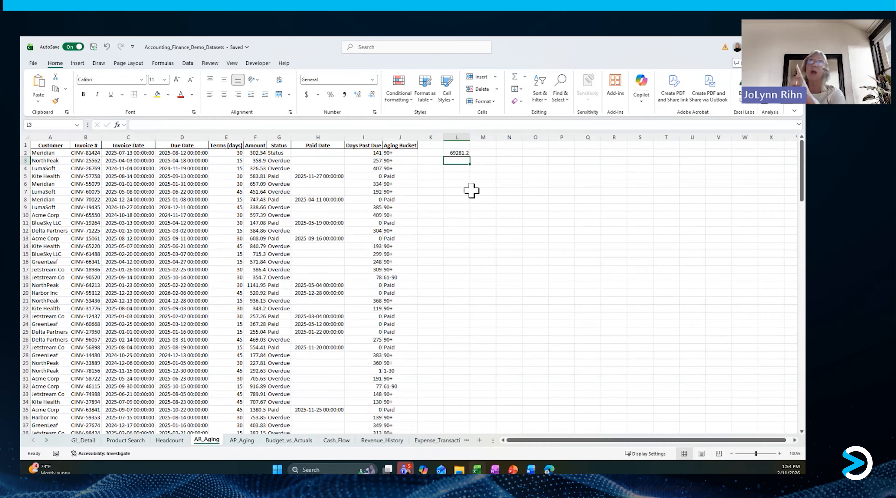
{"action": "type", "text": "=co"}
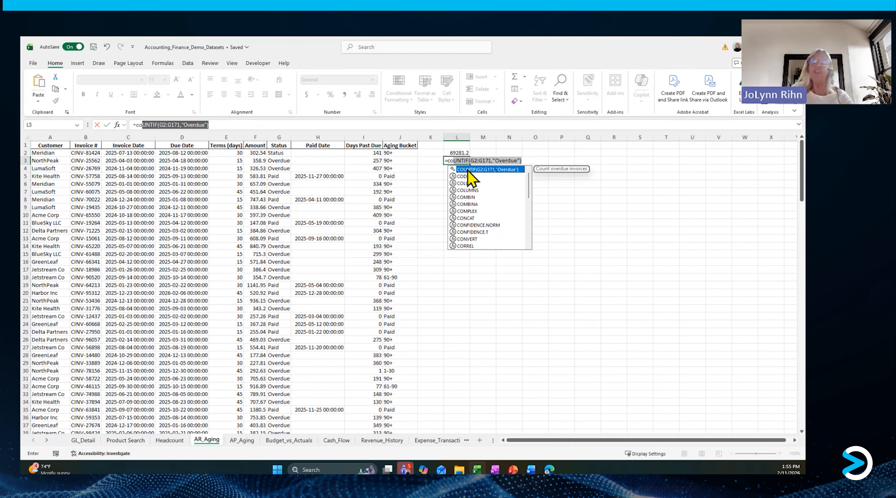
{"action": "key", "text": "Return"}
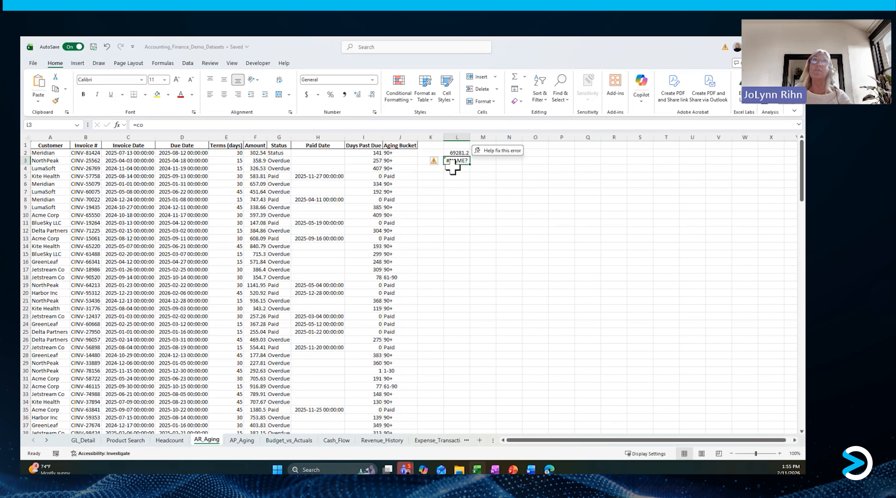
{"action": "left_click", "coordinate": [191, 127]}
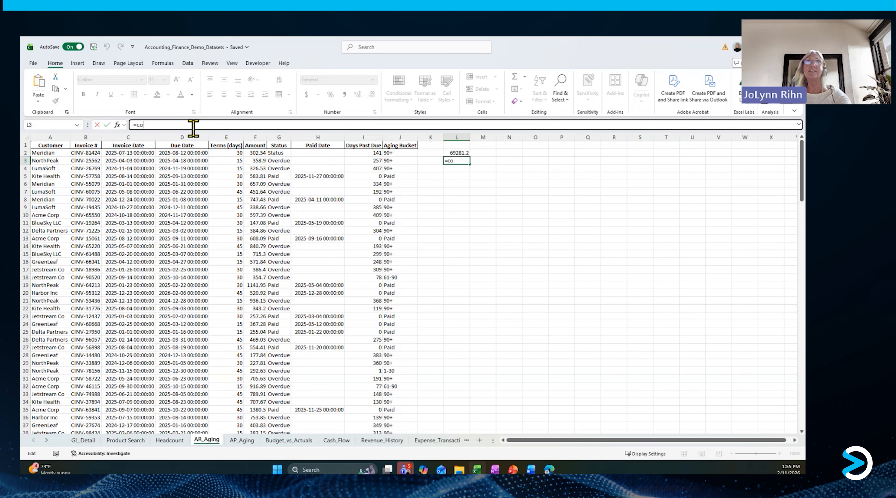
{"action": "double_click", "coordinate": [171, 174]}
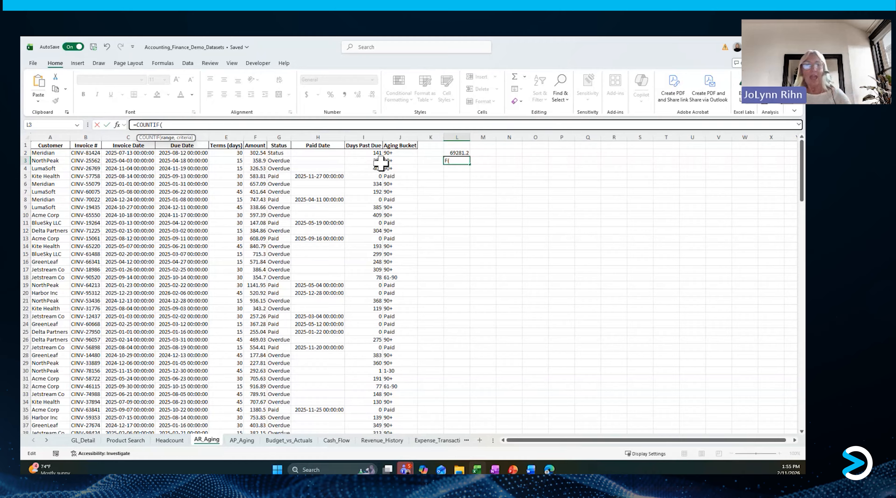
{"action": "type", "text": "st"}
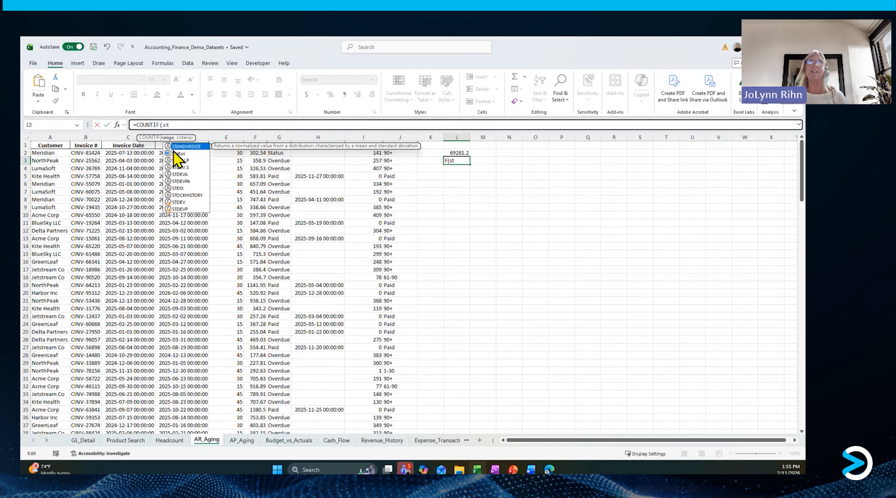
{"action": "double_click", "coordinate": [179, 153]}
{"action": "type", "text": ","}
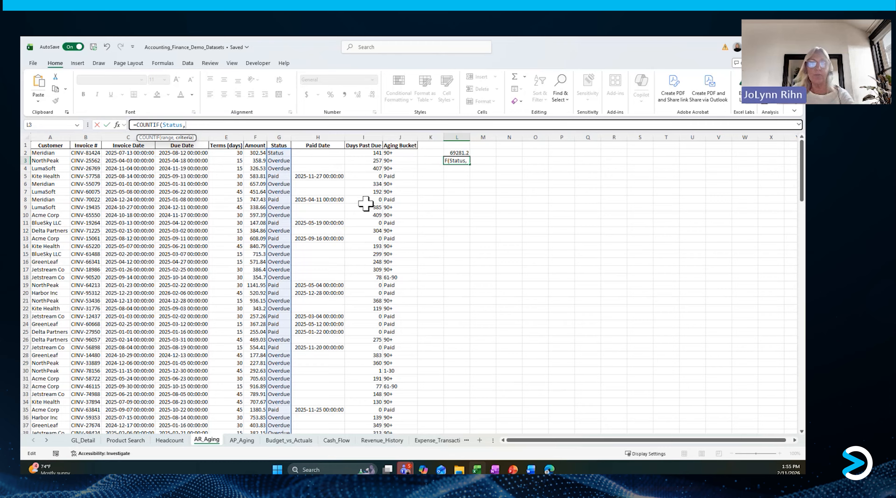
{"action": "type", "text": "\"overdue\""}
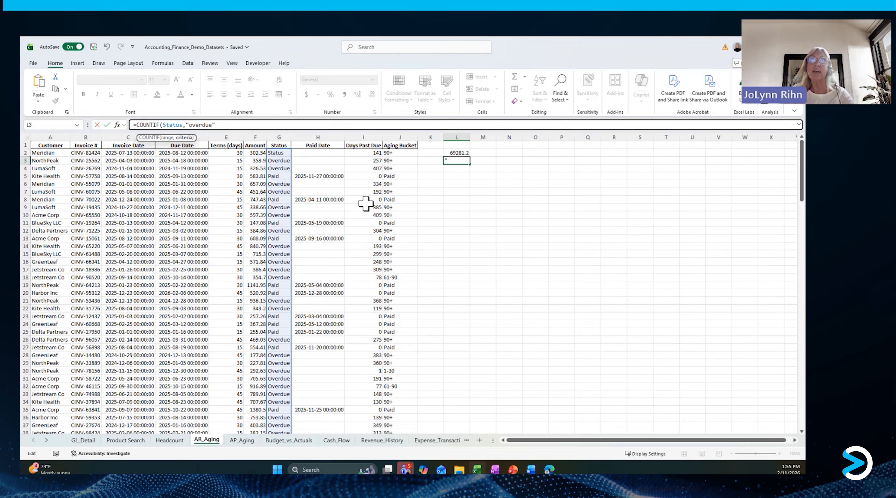
{"action": "key", "text": "ctrl+Return"}
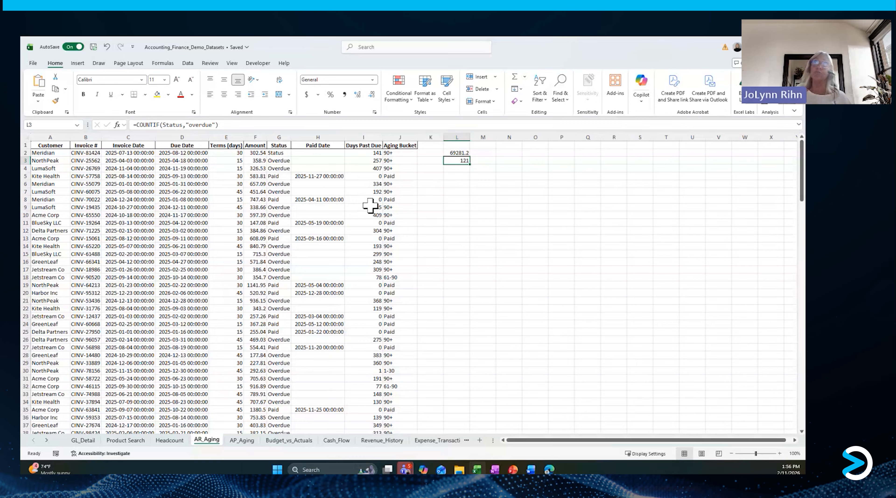
Step: Start an AVERAGEIF formula in cell L4 and try to accept Copilot's suggested arguments G2:G171,"Overdue",F2:F171
{"action": "left_click", "coordinate": [458, 169]}
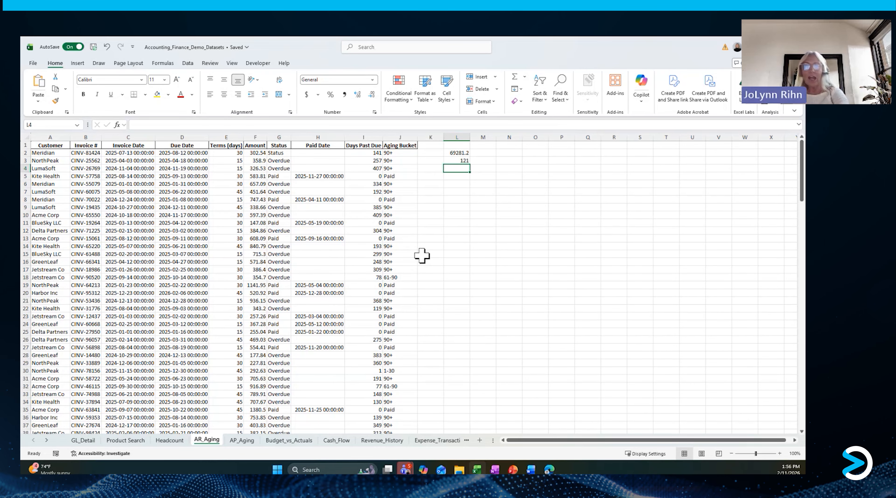
{"action": "type", "text": "=a"}
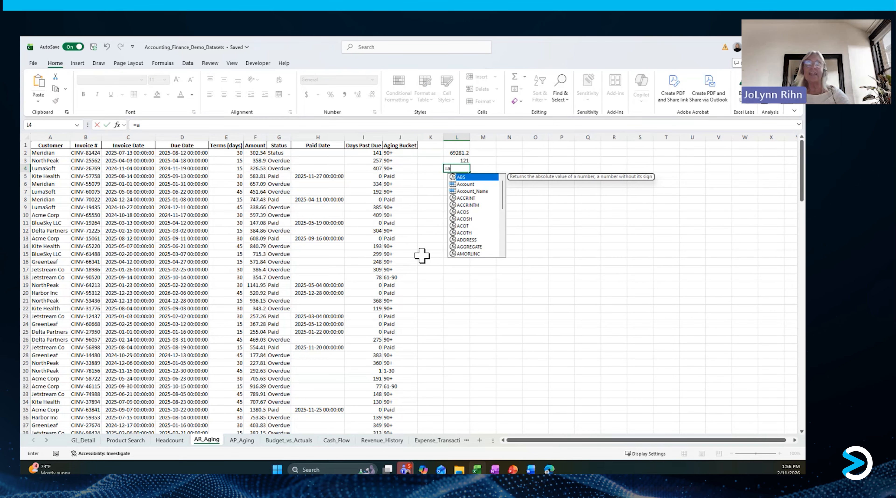
{"action": "type", "text": "v"}
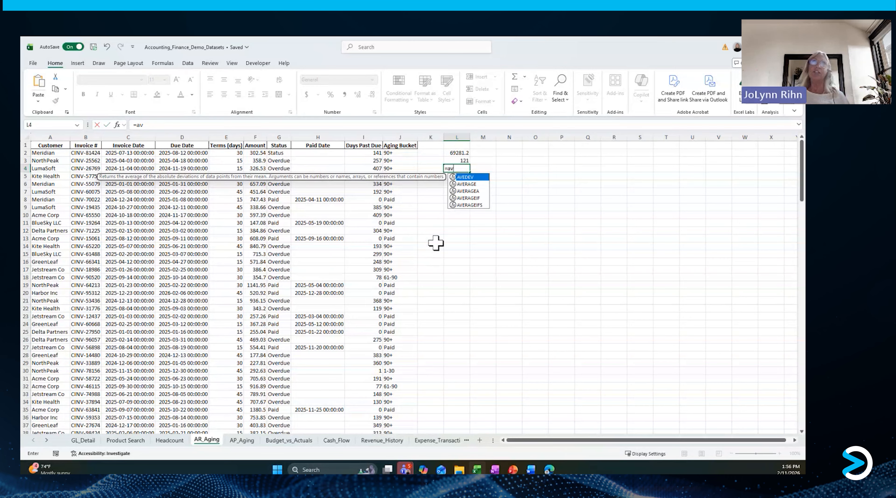
{"action": "double_click", "coordinate": [468, 199]}
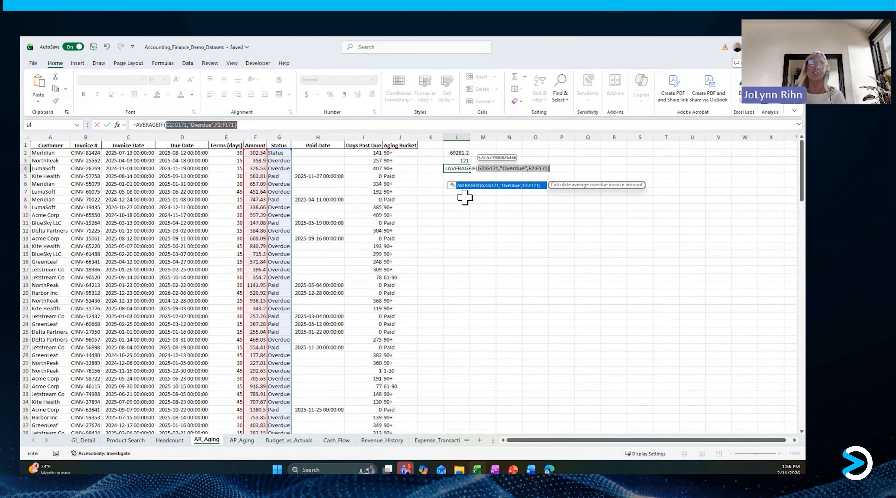
{"action": "key", "text": "Return"}
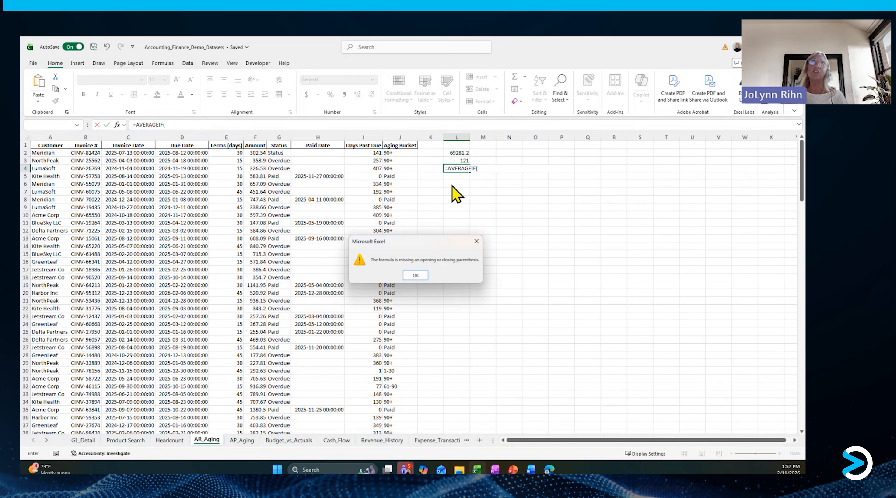
{"action": "left_click", "coordinate": [415, 275]}
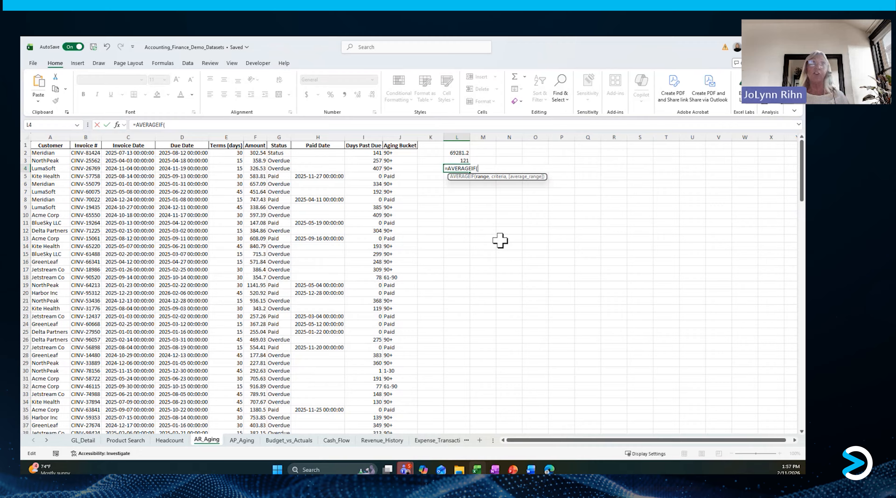
Step: Enter an AVERAGEIF formula in L4 with the named range Status as its range and "overdue" as the criterion
{"action": "type", "text": "st"}
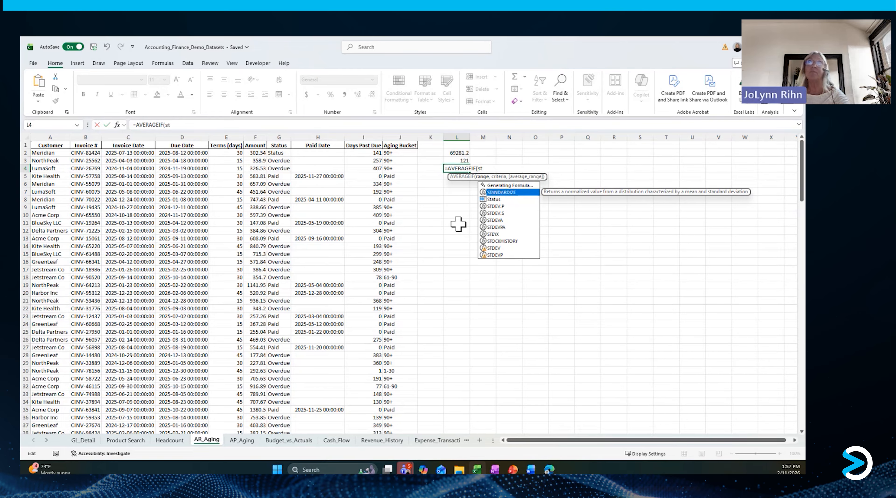
{"action": "double_click", "coordinate": [494, 200]}
{"action": "type", "text": ","}
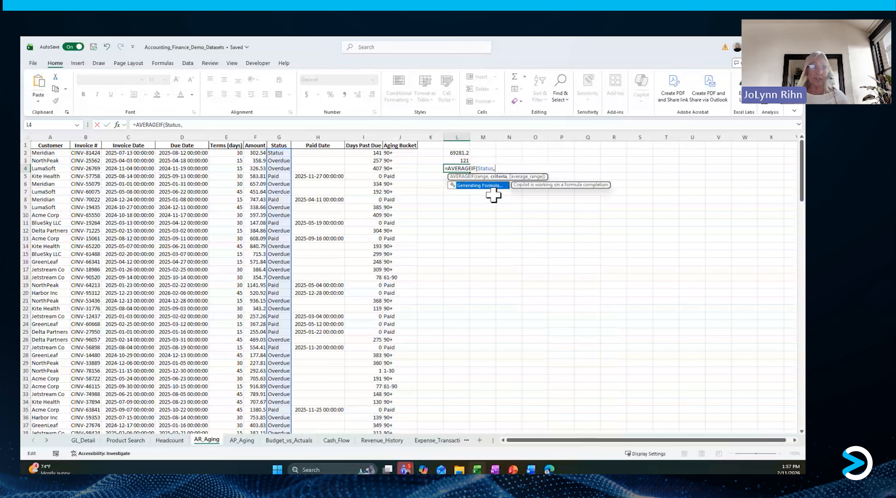
{"action": "type", "text": "\"overdue"}
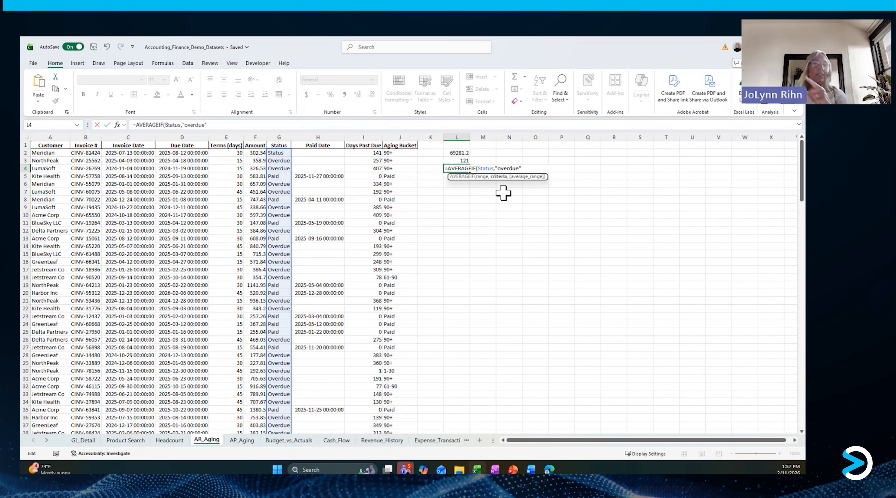
Step: Try to select the amounts F2:F171 as the average range
{"action": "left_click", "coordinate": [253, 153]}
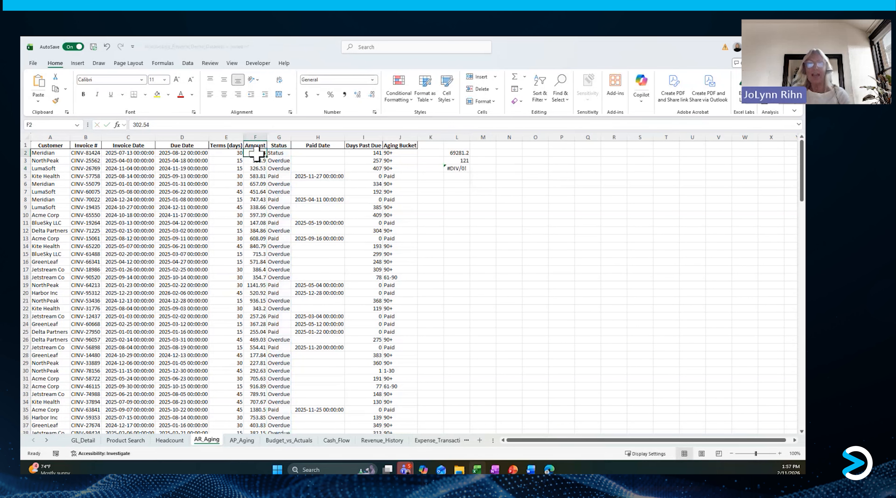
{"action": "key", "text": "ctrl+shift+Down"}
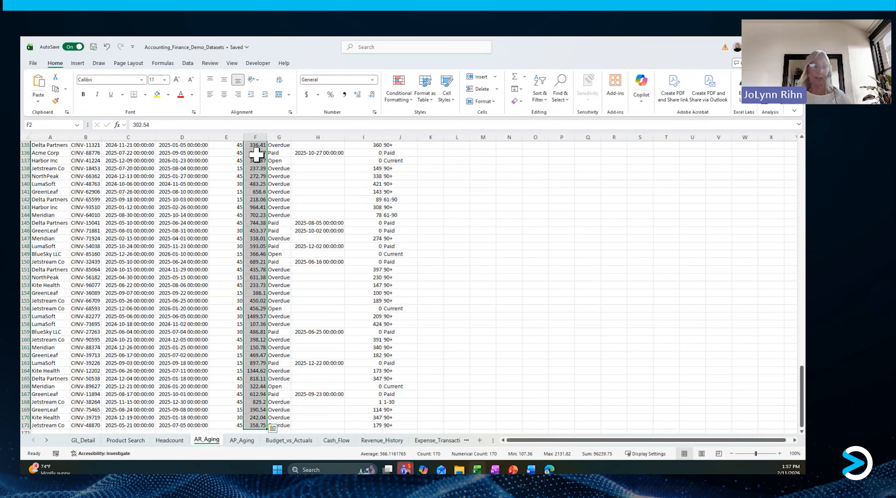
{"action": "key", "text": "ctrl+Up"}
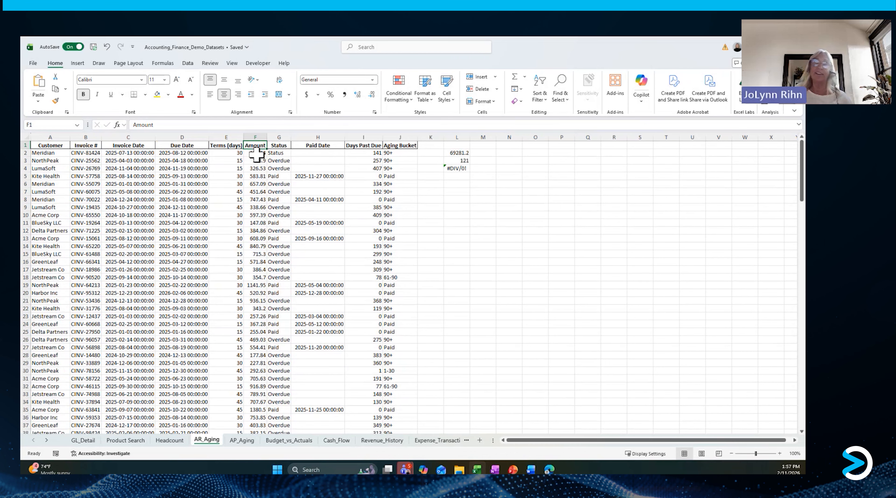
Step: Complete the AVERAGEIF formula in L4 by adding F2:F171 as the average range
{"action": "left_click", "coordinate": [466, 170]}
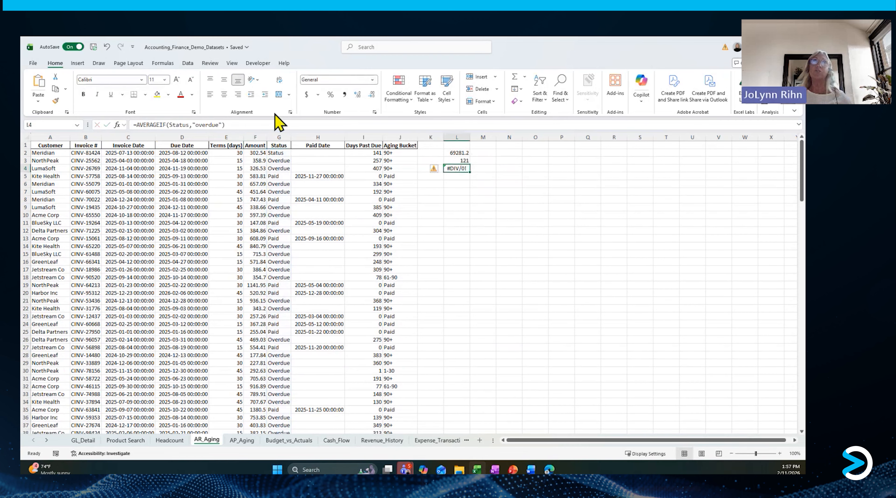
{"action": "left_click_drag", "start_coordinate": [216, 126], "coordinate": [201, 124]}
{"action": "left_click", "coordinate": [222, 125]}
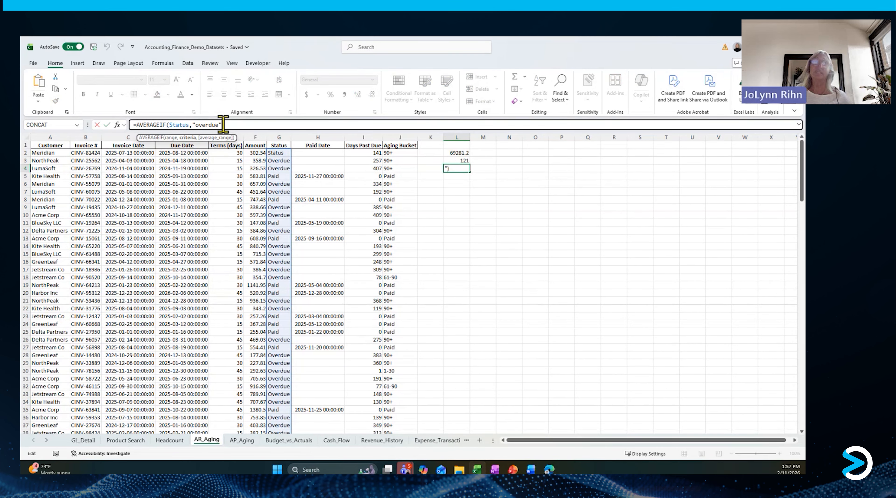
{"action": "type", "text": ","}
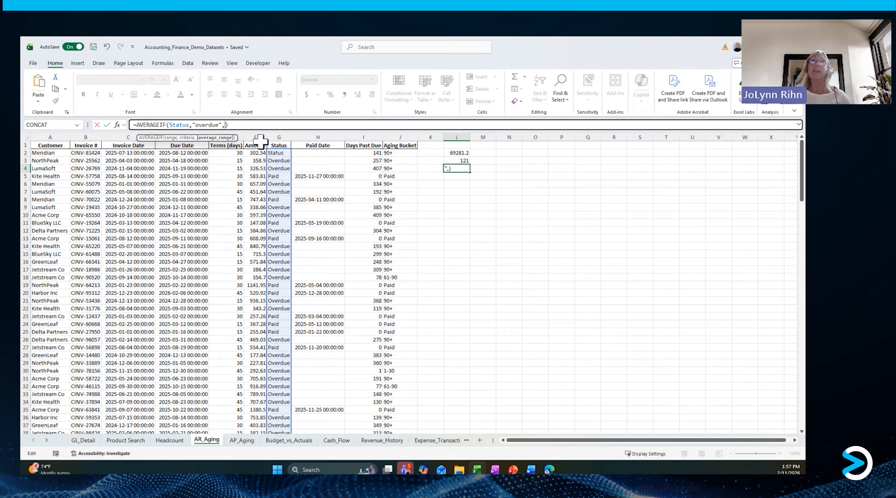
{"action": "left_click", "coordinate": [258, 154]}
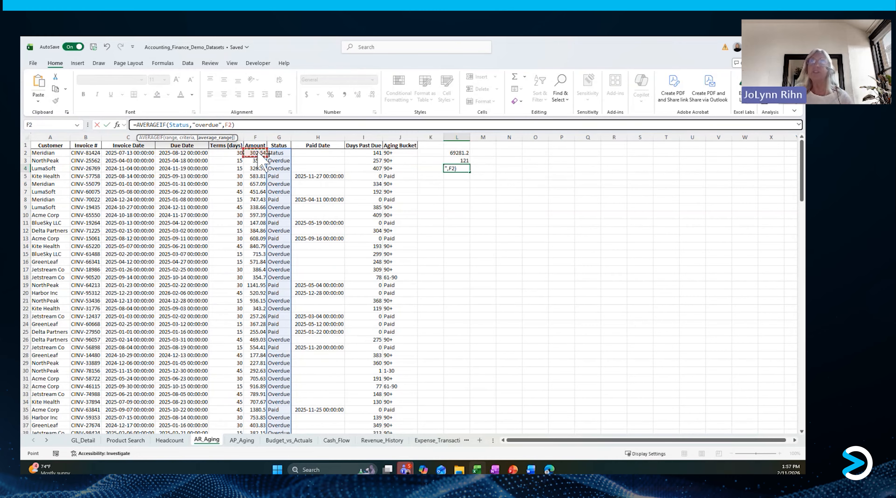
{"action": "key", "text": "ctrl+shift+Down"}
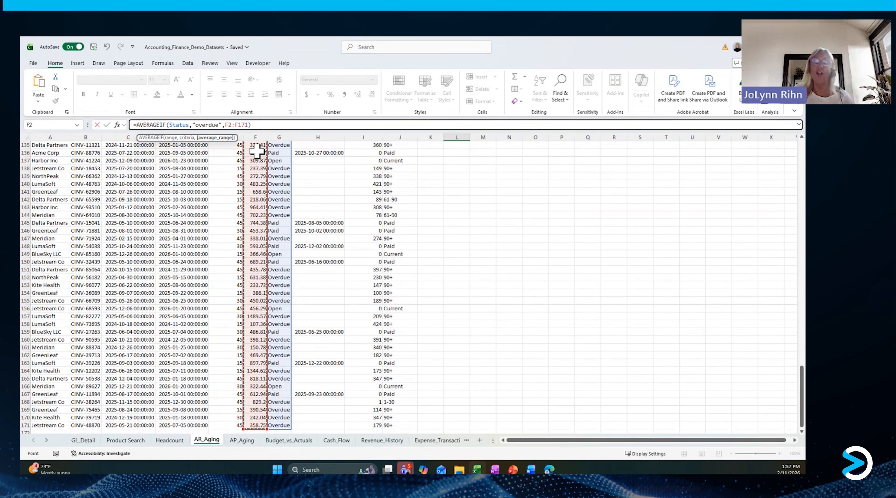
{"action": "key", "text": "ctrl+Return"}
{"action": "key", "text": "Up"}
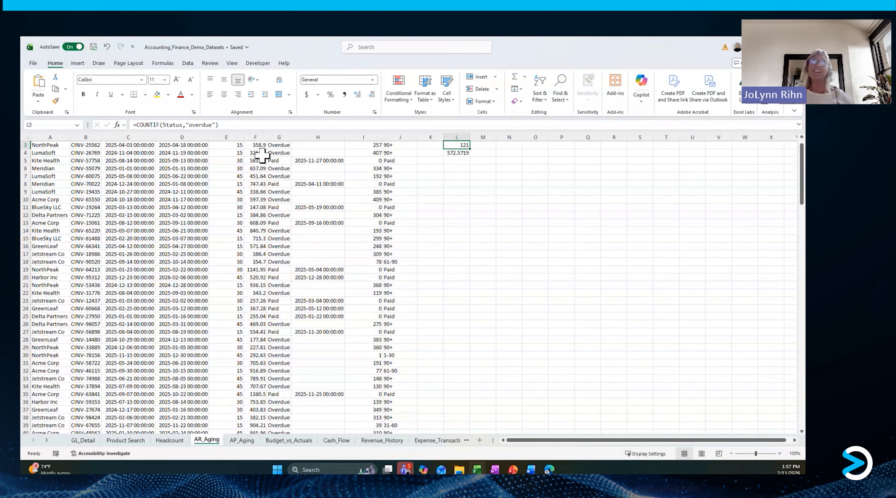
{"action": "left_click", "coordinate": [453, 153]}
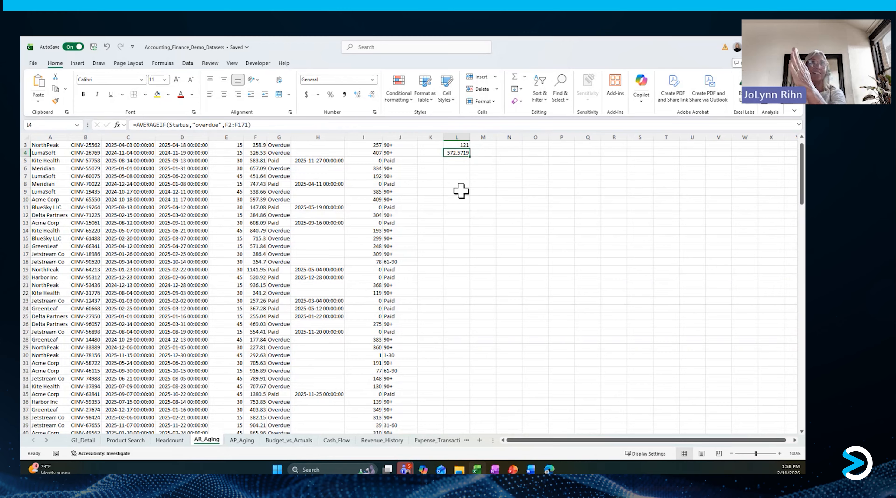
{"action": "scroll", "coordinate": [387, 188], "scroll_direction": "up", "scroll_amount": 1}
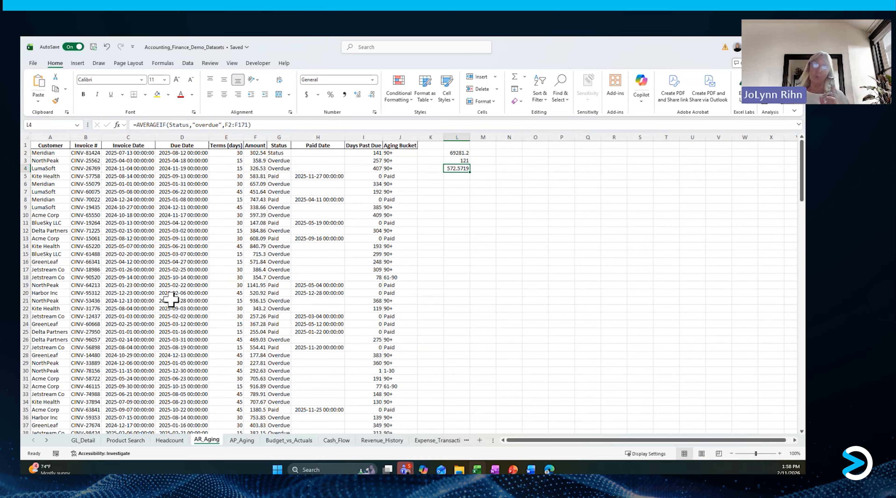
Step: Ask Copilot how many invoices are overdue vs paid based on the Status column, and compare its answer with the COUNTIF formula in L3
{"action": "left_click", "coordinate": [138, 238]}
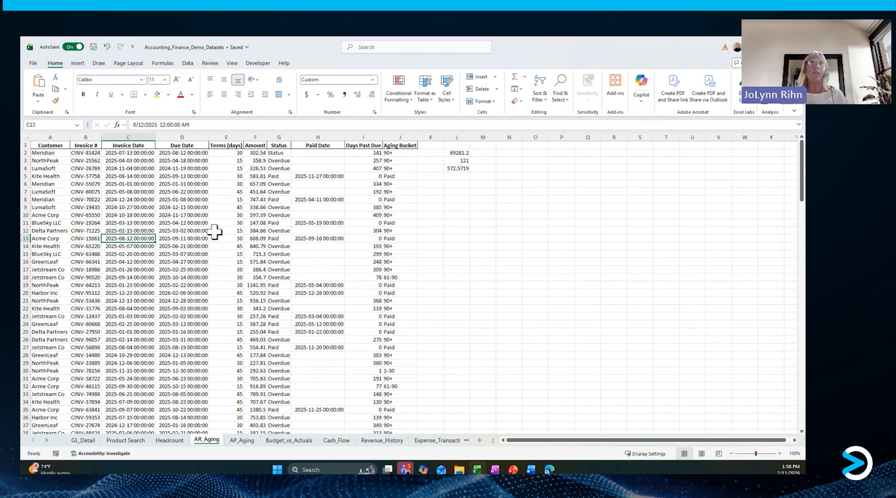
{"action": "left_click", "coordinate": [281, 238]}
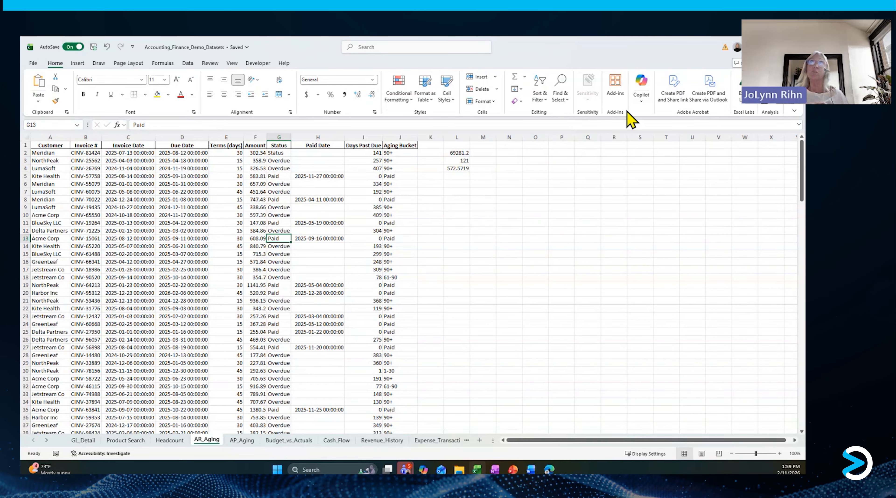
{"action": "left_click", "coordinate": [640, 82]}
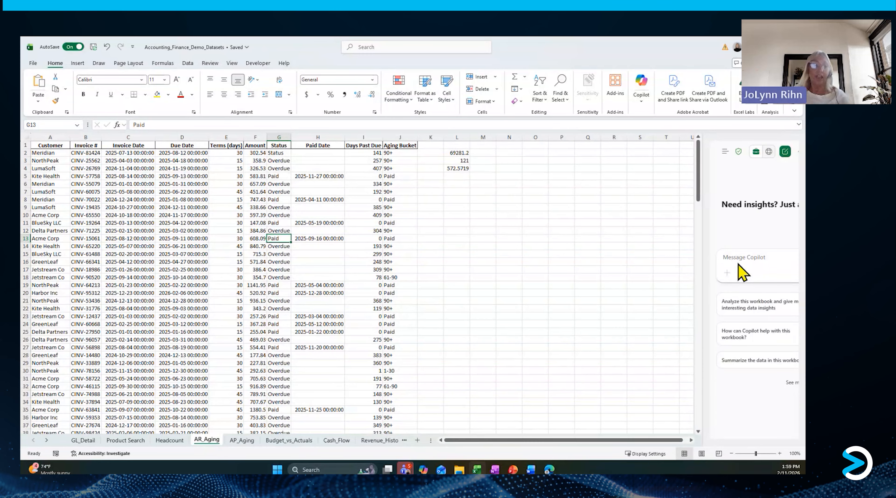
{"action": "type", "text": "based on the"}
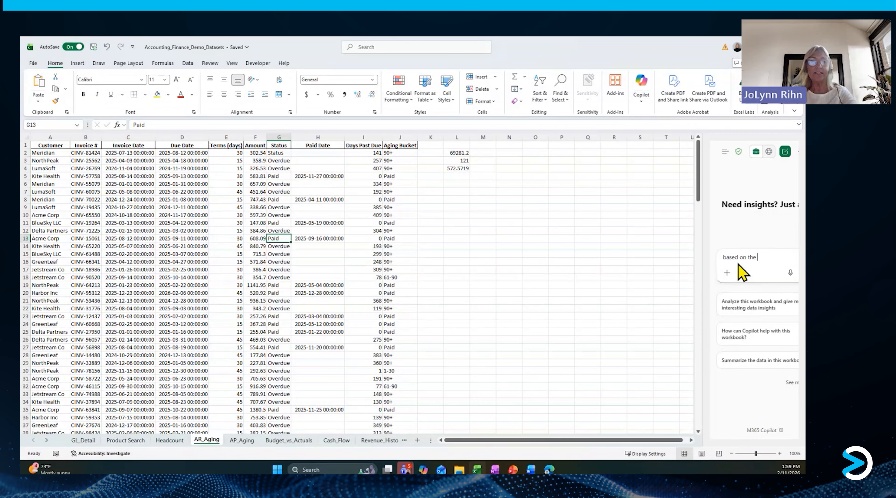
{"action": "type", "text": " status col"}
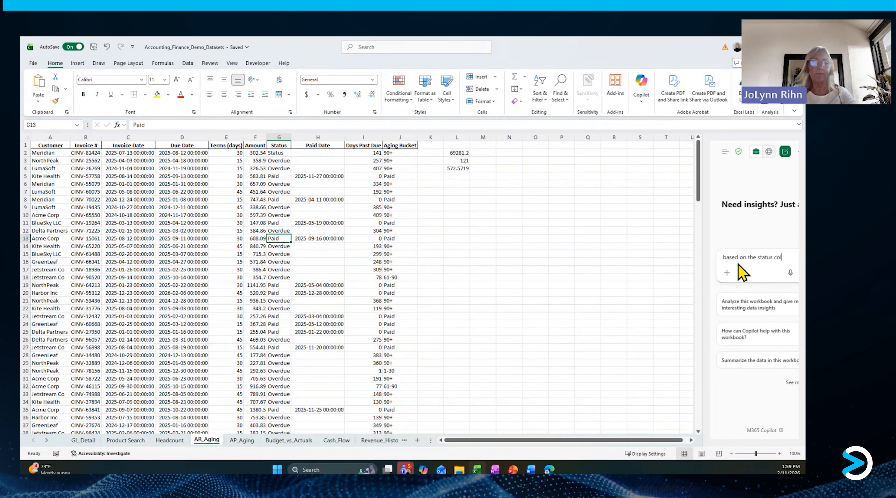
{"action": "type", "text": "umn how"}
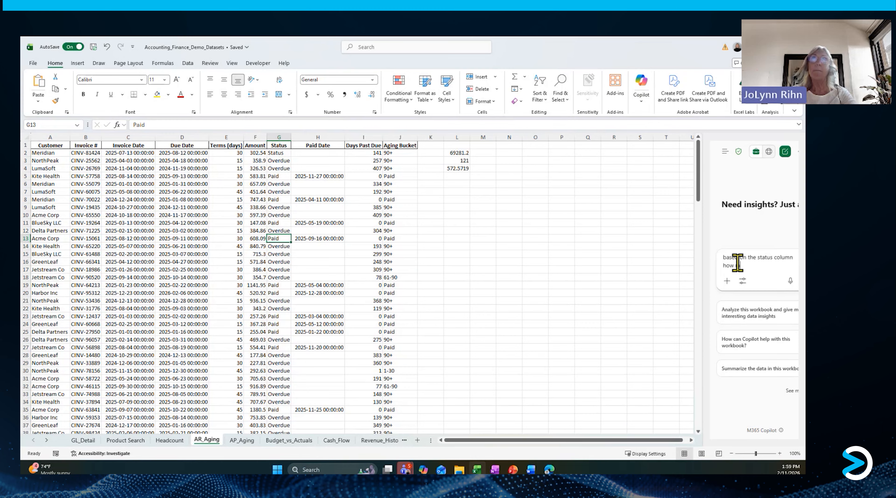
{"action": "type", "text": " can ae overdue vs"}
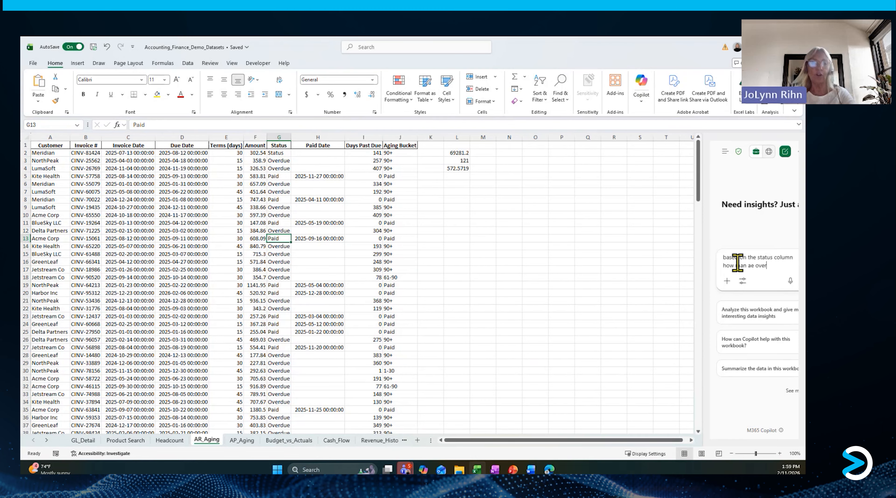
{"action": "type", "text": " paid"}
{"action": "key", "text": "Return"}
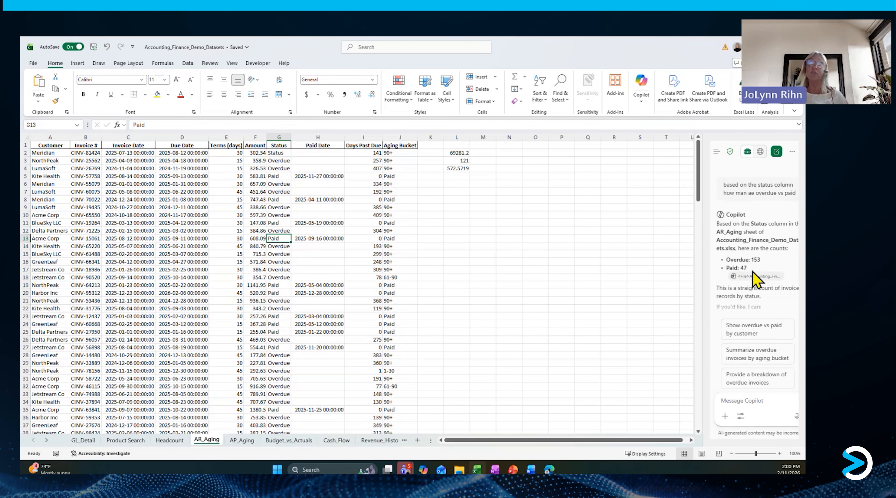
{"action": "left_click", "coordinate": [462, 160]}
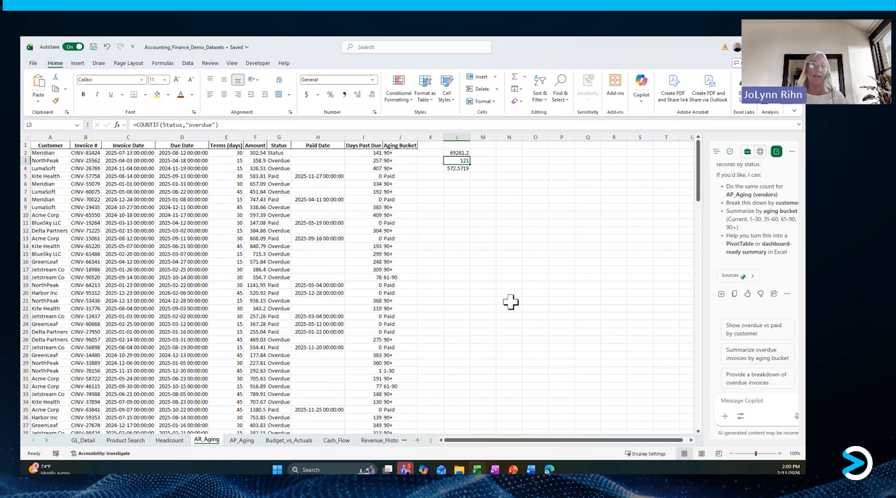
{"action": "left_click", "coordinate": [206, 237]}
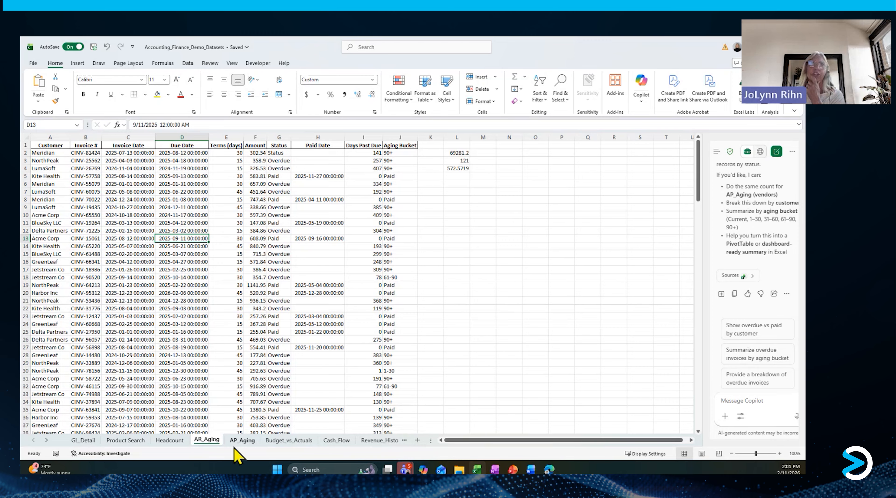
Step: On the Product Search sheet, copy the product name Outback Lager from A12 into the search cell A3
{"action": "left_click", "coordinate": [138, 441]}
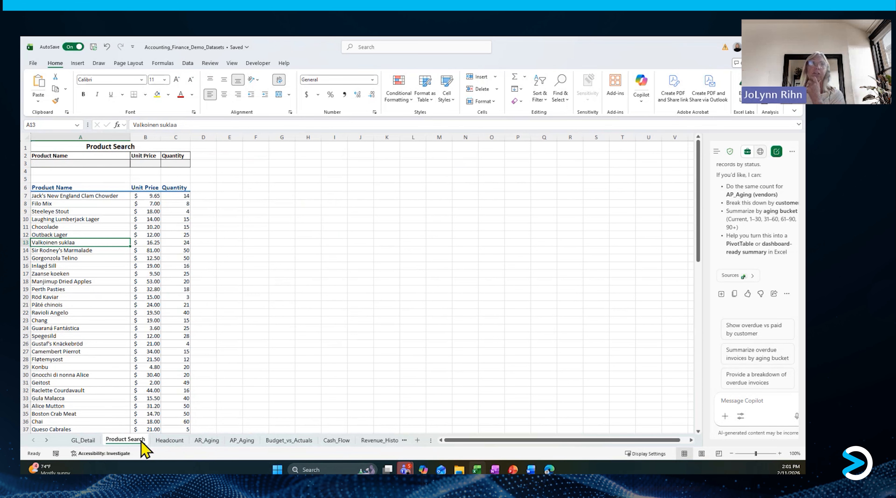
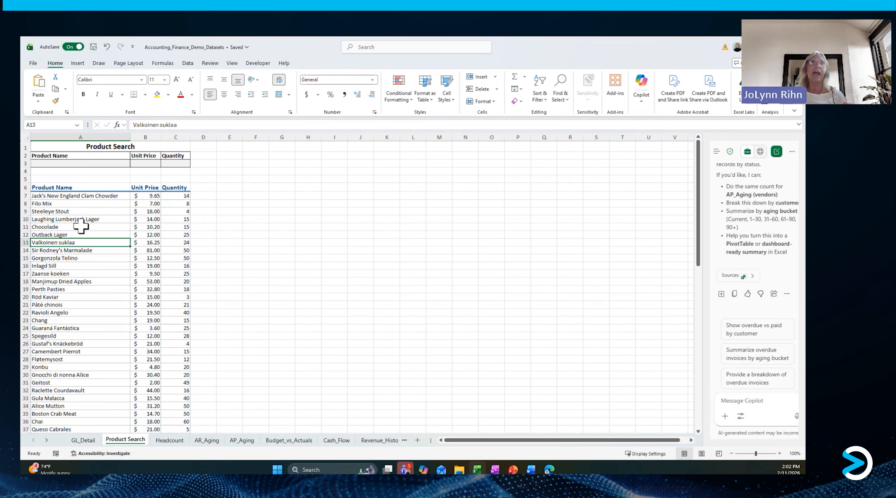
{"action": "left_click", "coordinate": [79, 235]}
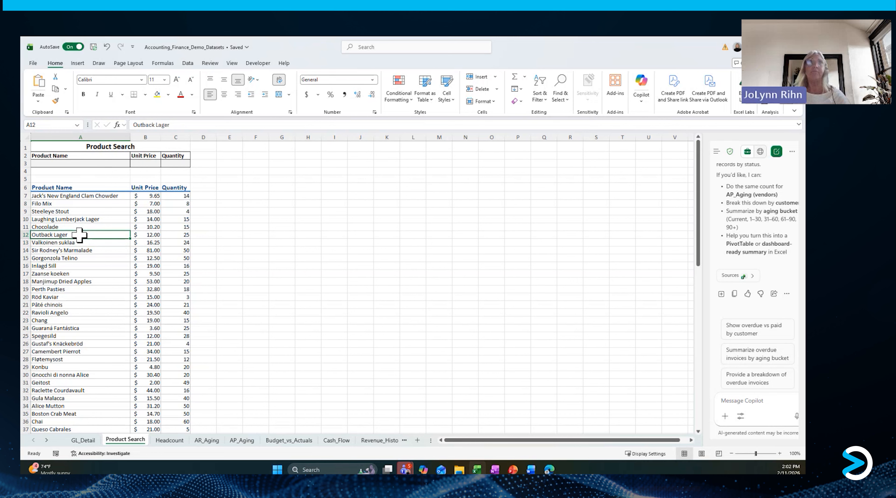
{"action": "key", "text": "ctrl+c"}
{"action": "left_click", "coordinate": [81, 164]}
{"action": "key", "text": "ctrl+v"}
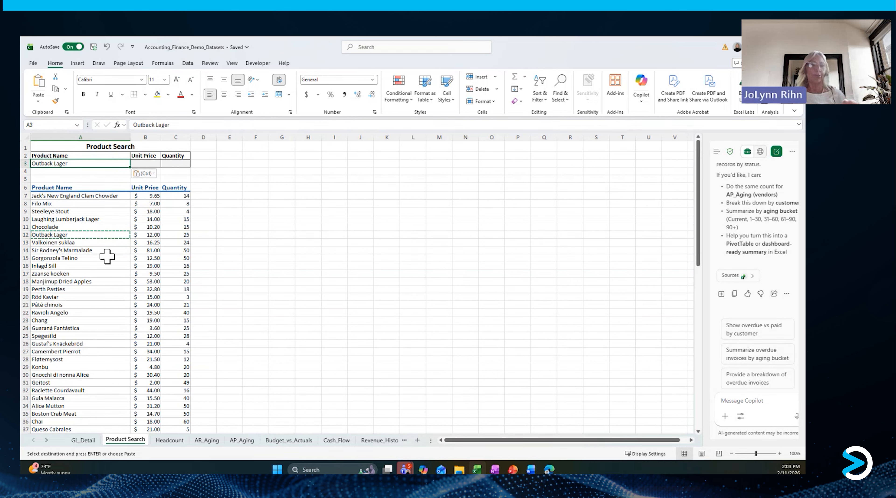
Step: Begin a VLOOKUP formula in the Unit Price search cell B3
{"action": "left_click", "coordinate": [145, 164]}
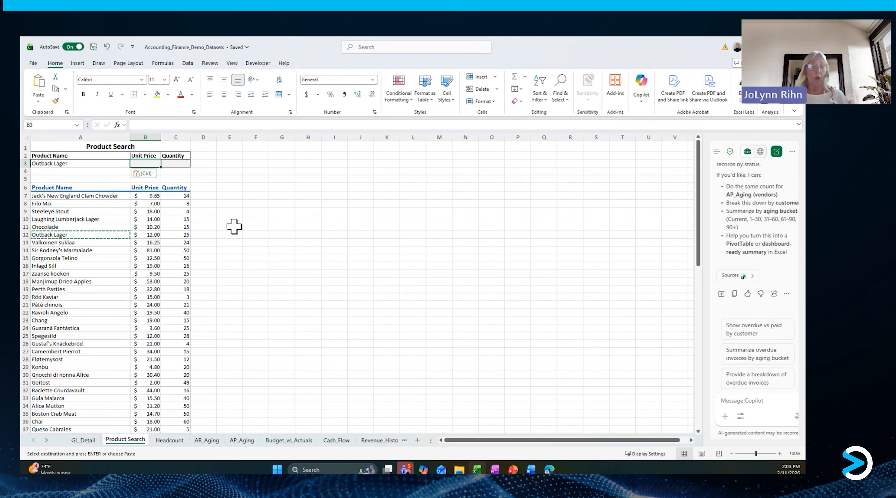
{"action": "type", "text": "=v"}
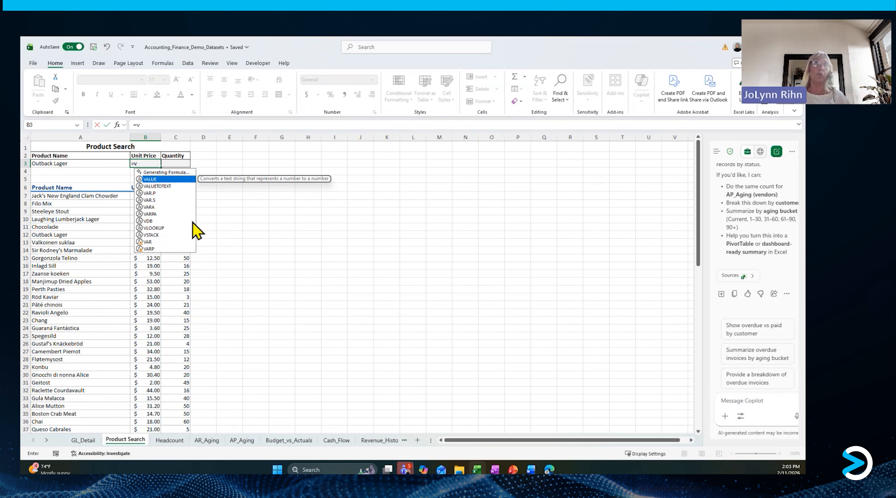
{"action": "left_click", "coordinate": [154, 221]}
{"action": "double_click", "coordinate": [154, 221]}
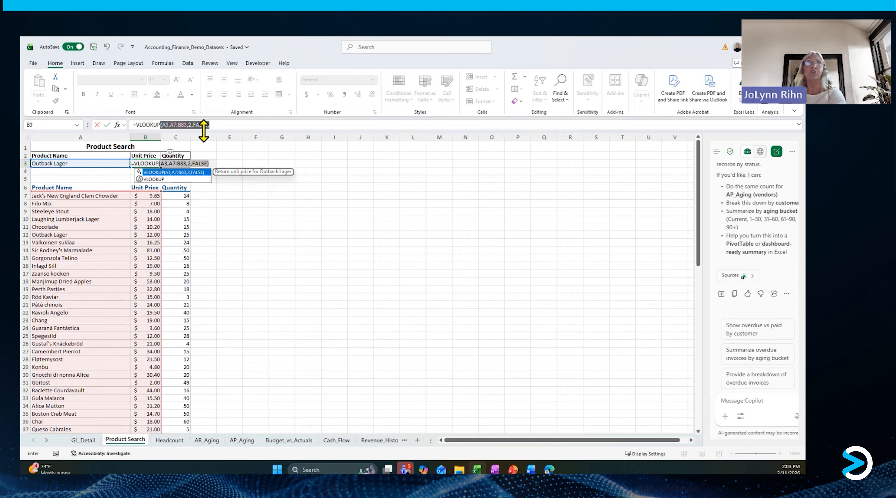
{"action": "left_click", "coordinate": [82, 163]}
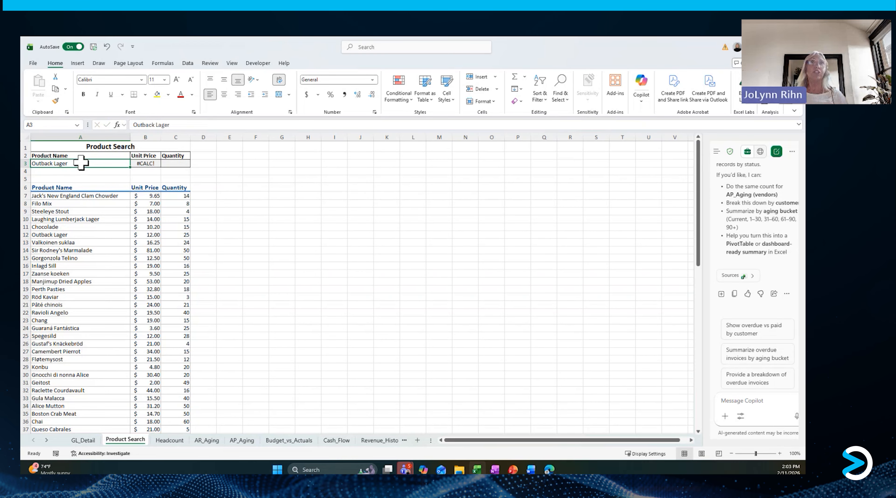
Step: Open the argument list of the VLOOKUP formula in B3 and set A3 as the lookup value
{"action": "left_click", "coordinate": [146, 163]}
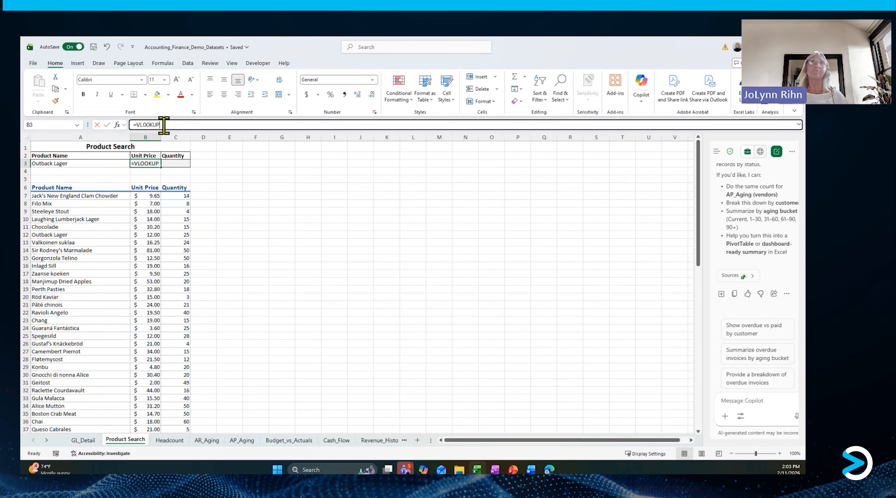
{"action": "left_click", "coordinate": [164, 125]}
{"action": "type", "text": "("}
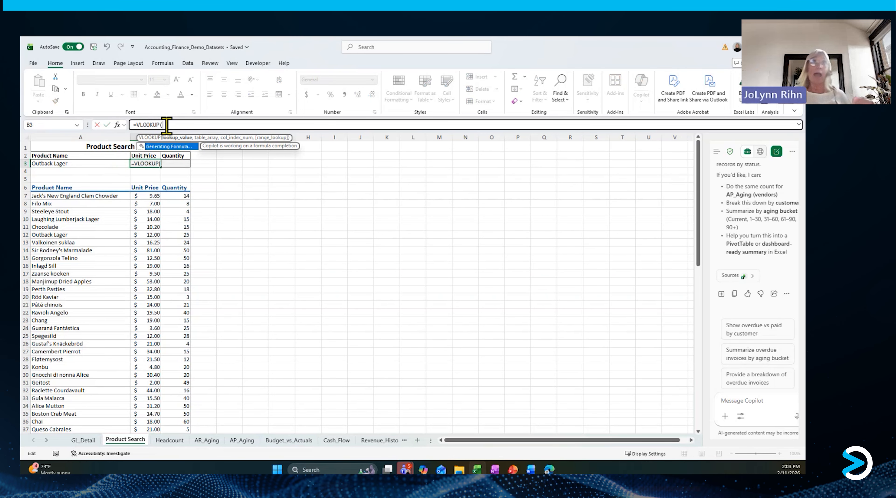
{"action": "left_click", "coordinate": [90, 162]}
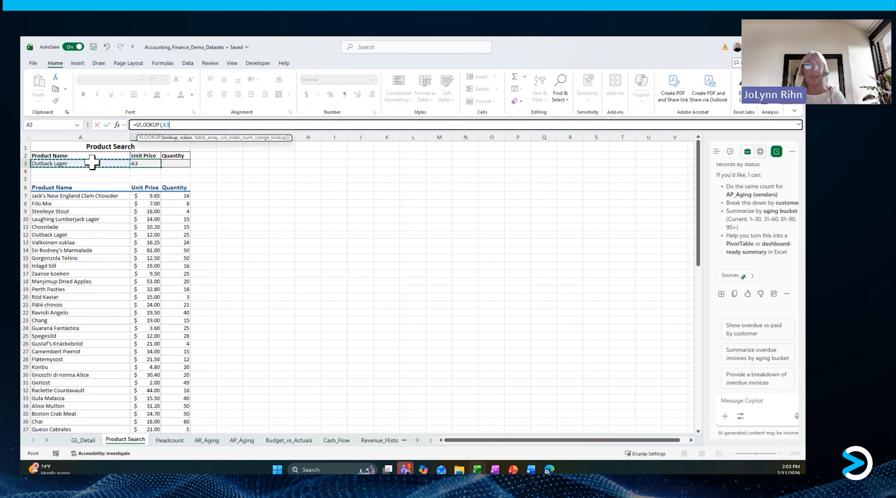
{"action": "type", "text": ","}
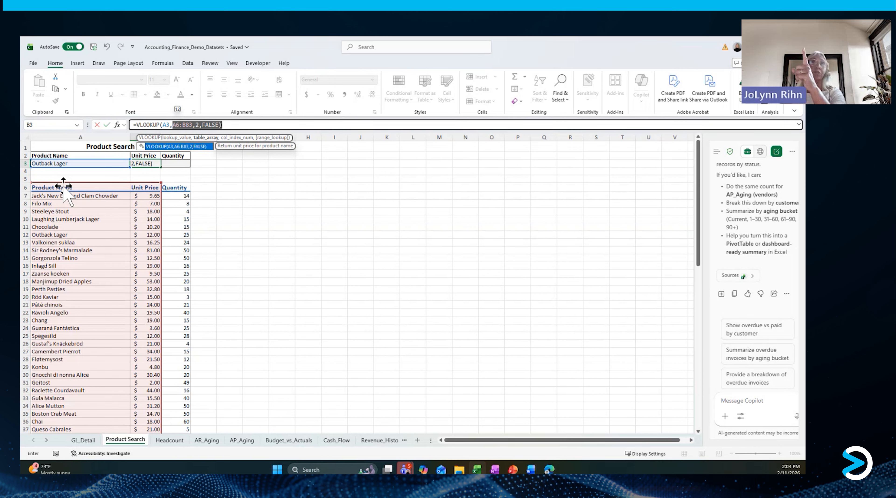
Step: Complete the VLOOKUP in B3 with the suggested table array A6:B83, column index 2 and FALSE for an exact match
{"action": "left_click", "coordinate": [198, 125]}
{"action": "left_click_drag", "start_coordinate": [237, 125], "coordinate": [197, 124]}
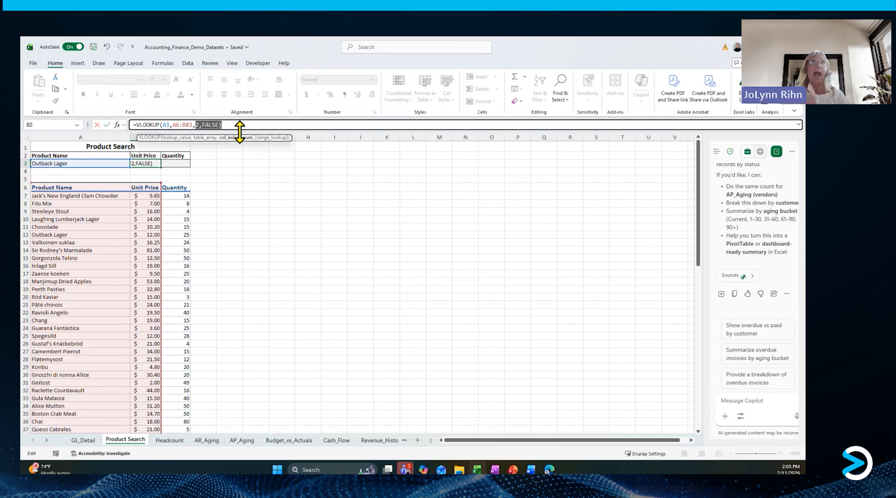
{"action": "key", "text": "shift+Left"}
{"action": "key", "text": "ctrl+Return"}
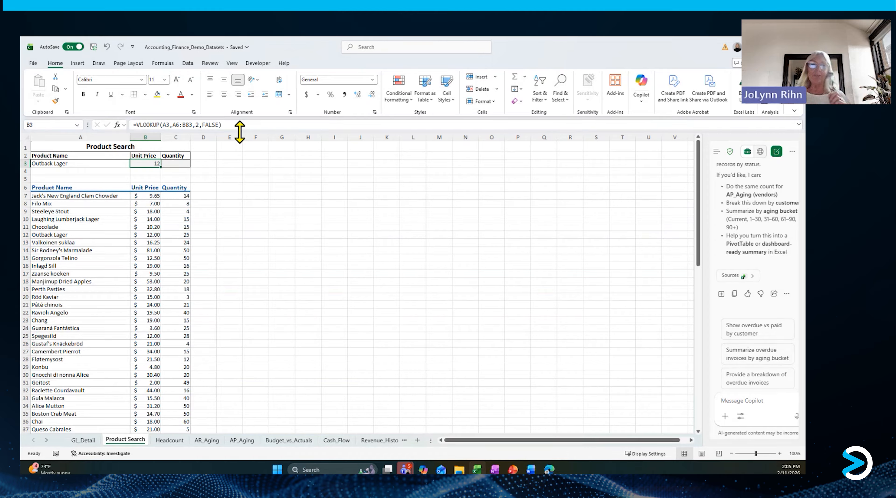
Step: Copy the product name Outback Lager from A3 into A4
{"action": "left_click", "coordinate": [82, 172]}
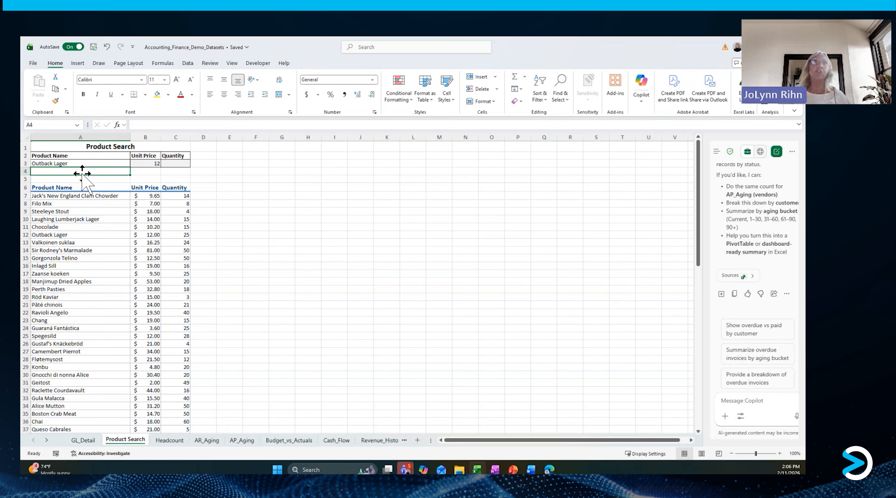
{"action": "left_click", "coordinate": [83, 164]}
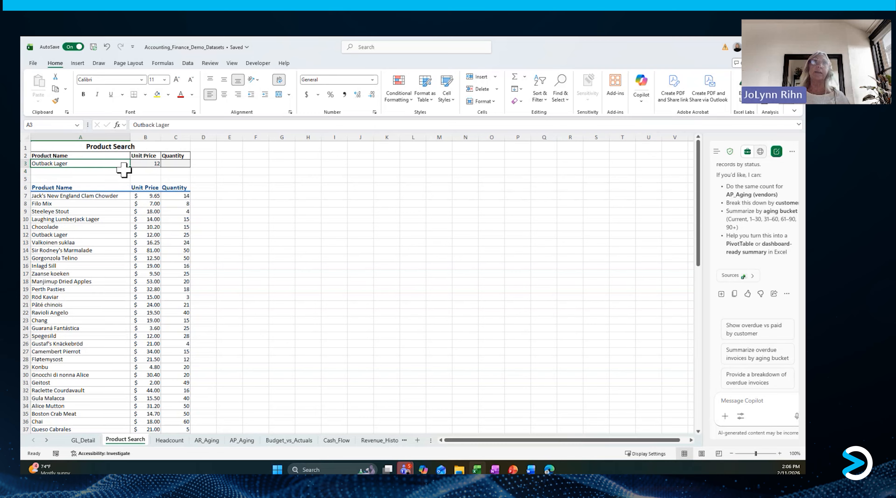
{"action": "left_click", "coordinate": [109, 171]}
{"action": "key", "text": "ctrl+v"}
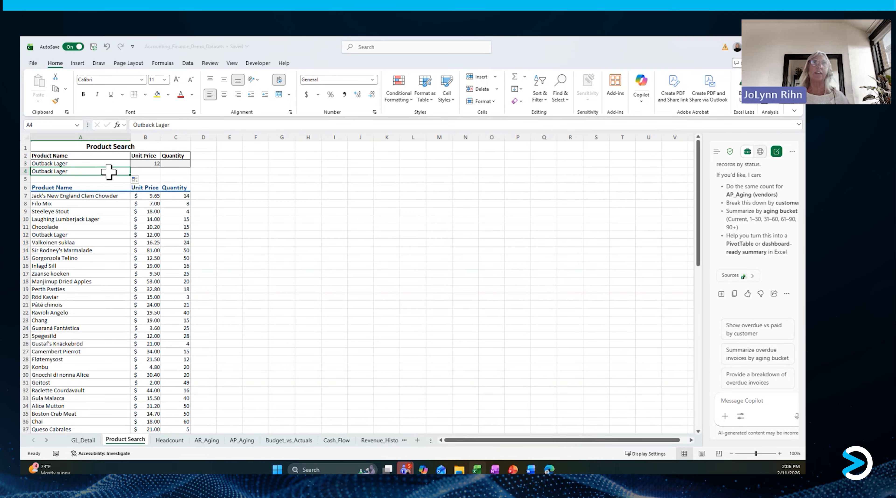
Step: Begin an XLOOKUP formula in B4 with A4 as the lookup value
{"action": "left_click", "coordinate": [155, 172]}
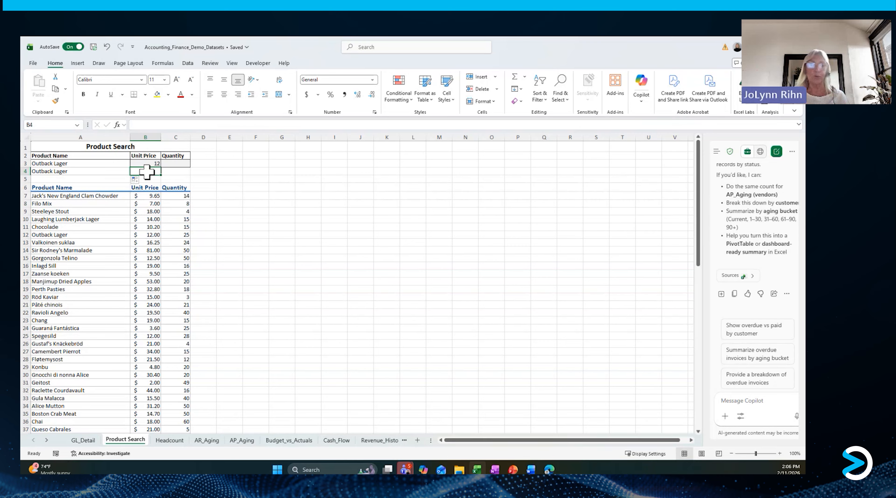
{"action": "type", "text": "=x"}
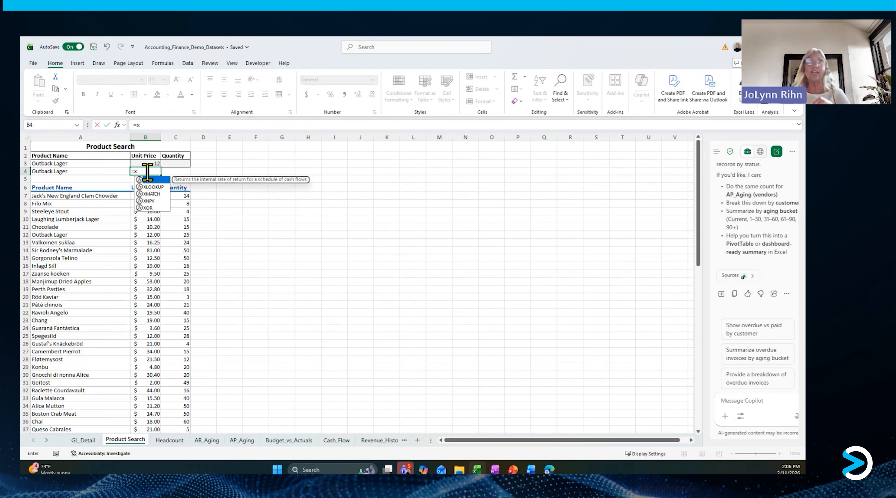
{"action": "left_click", "coordinate": [152, 194]}
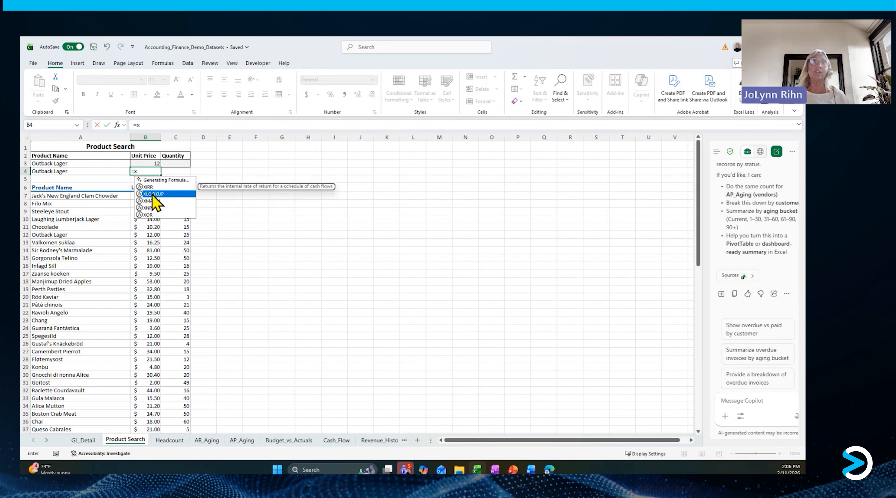
{"action": "double_click", "coordinate": [152, 195]}
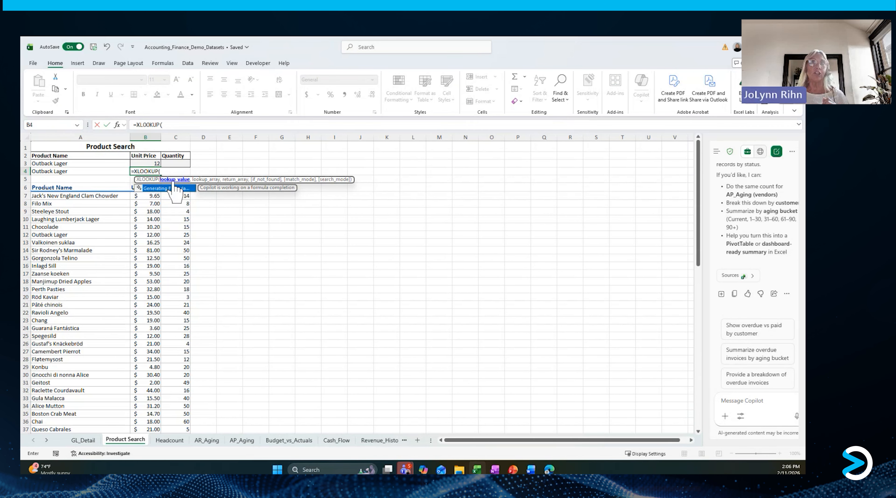
{"action": "left_click", "coordinate": [93, 169]}
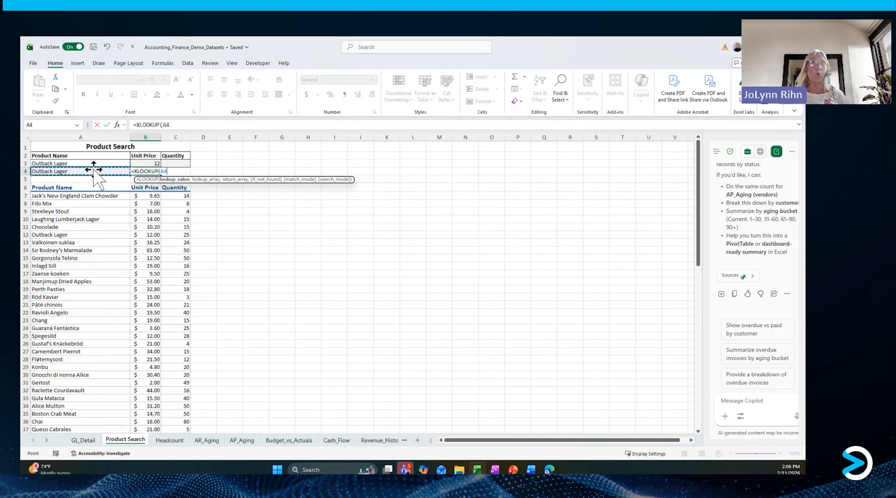
{"action": "type", "text": ","}
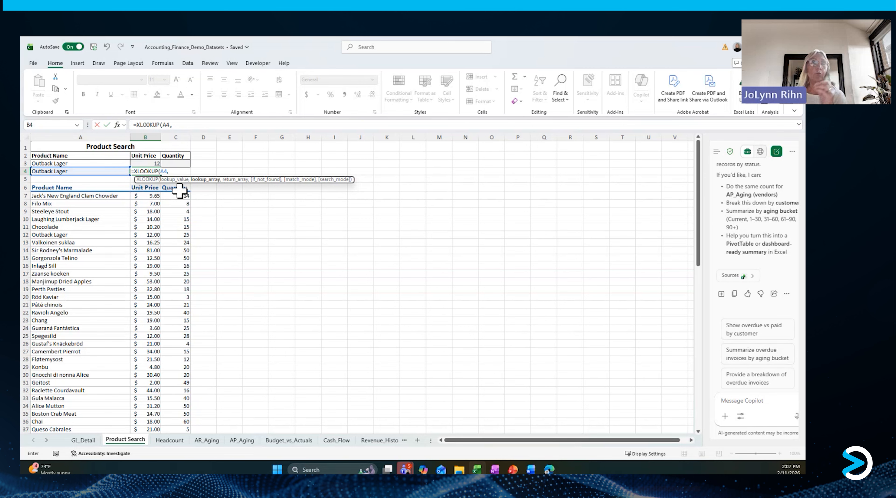
Step: Add the product names A7:A83 as the lookup array of the XLOOKUP formula in B4
{"action": "left_click", "coordinate": [103, 195]}
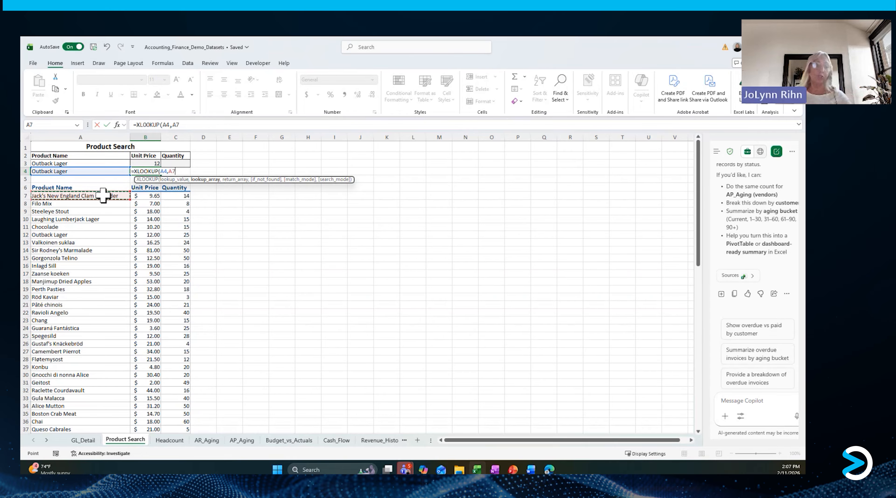
{"action": "key", "text": "ctrl+shift+Down"}
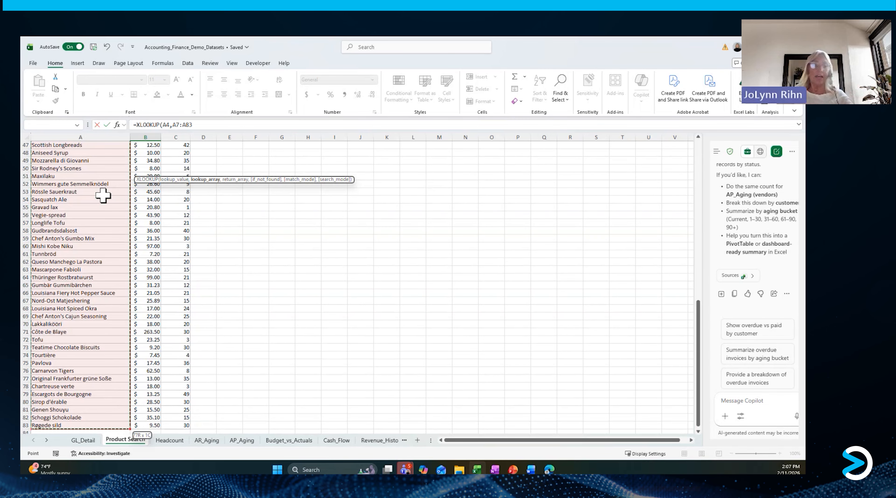
{"action": "type", "text": ","}
{"action": "scroll", "coordinate": [174, 210], "scroll_direction": "up", "scroll_amount": 15}
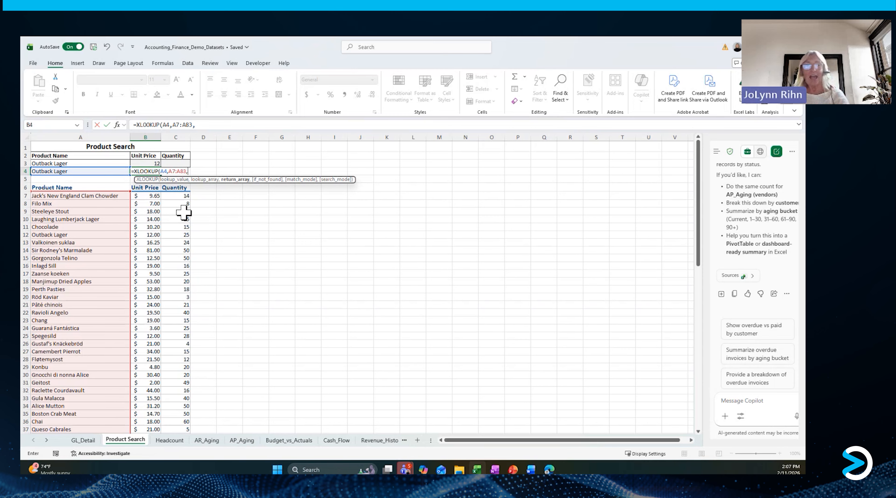
Step: Leave one XLOOKUP argument empty and add the unit price and quantity range B7:C83 after it
{"action": "type", "text": ","}
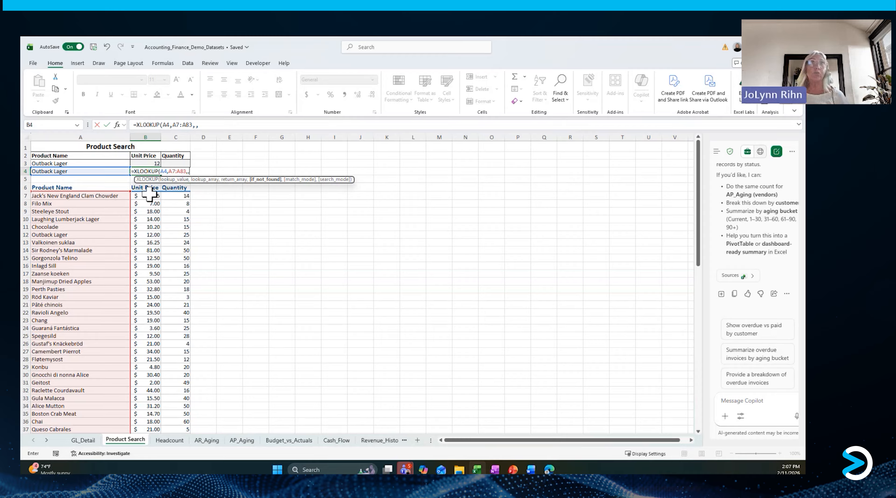
{"action": "left_click_drag", "start_coordinate": [150, 194], "coordinate": [165, 197]}
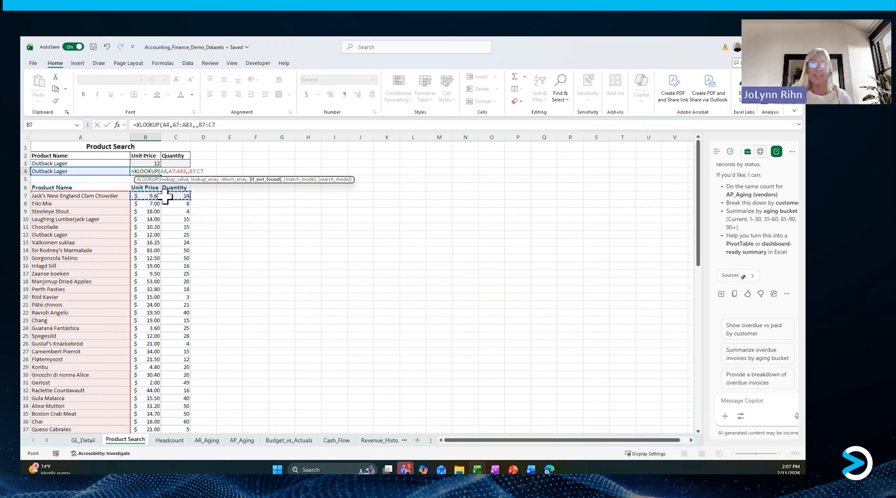
{"action": "key", "text": "ctrl+shift+Down"}
{"action": "scroll", "coordinate": [165, 196], "scroll_direction": "up", "scroll_amount": 15}
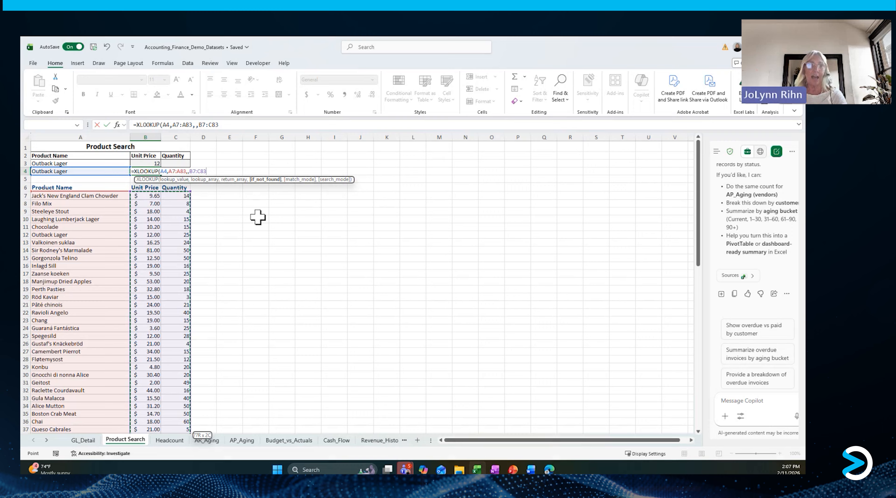
Step: Set the XLOOKUP match mode to 0 - Exact match, omit the search mode, and enter the formula in B4
{"action": "type", "text": ","}
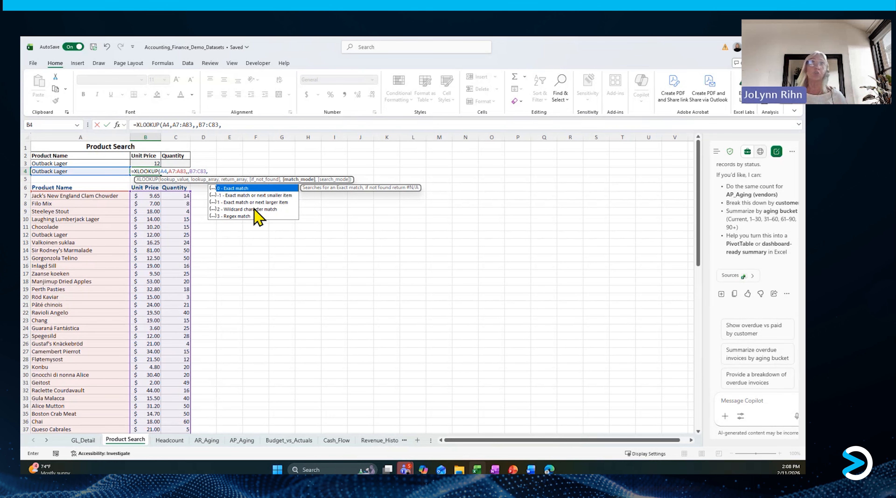
{"action": "double_click", "coordinate": [233, 188]}
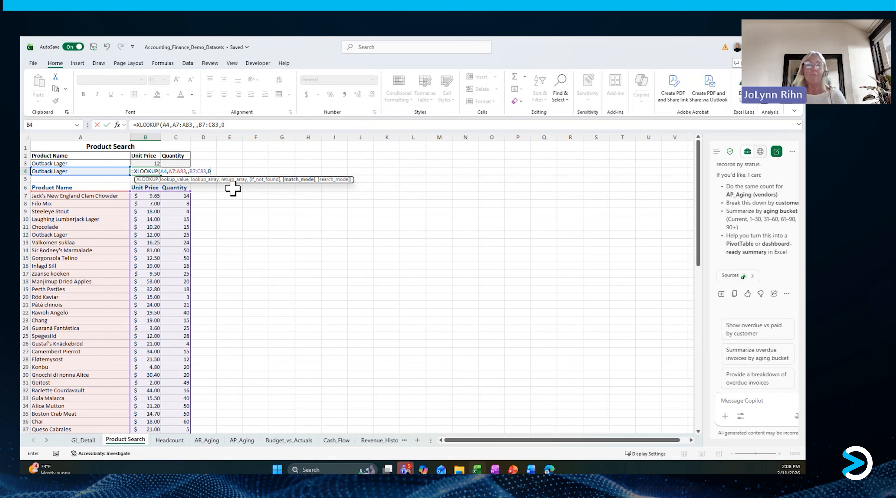
{"action": "type", "text": ","}
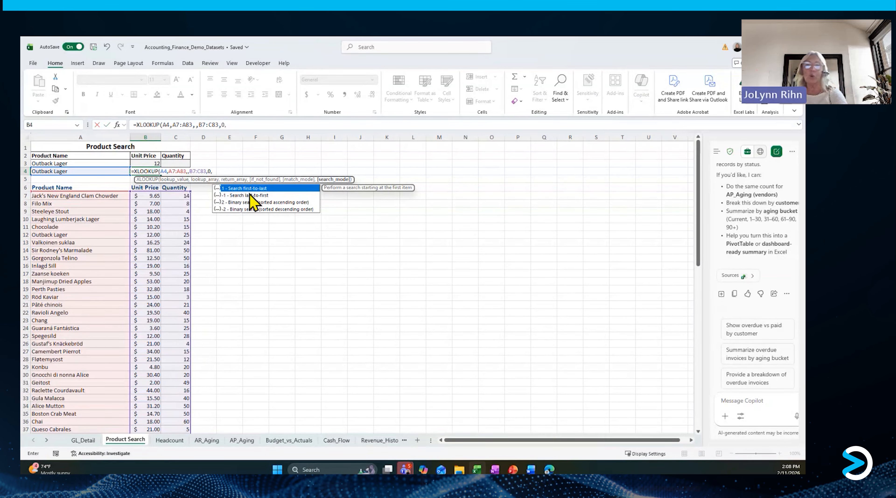
{"action": "key", "text": "BackSpace"}
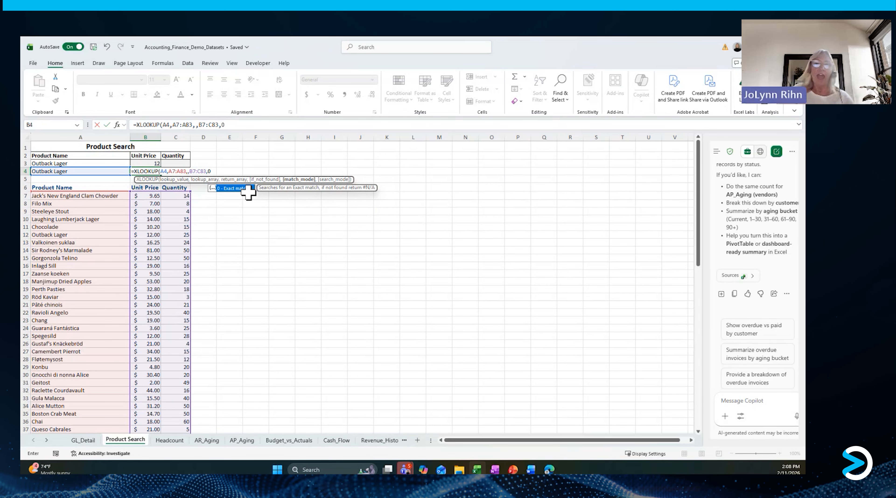
{"action": "type", "text": ")"}
{"action": "key", "text": "ctrl+Return"}
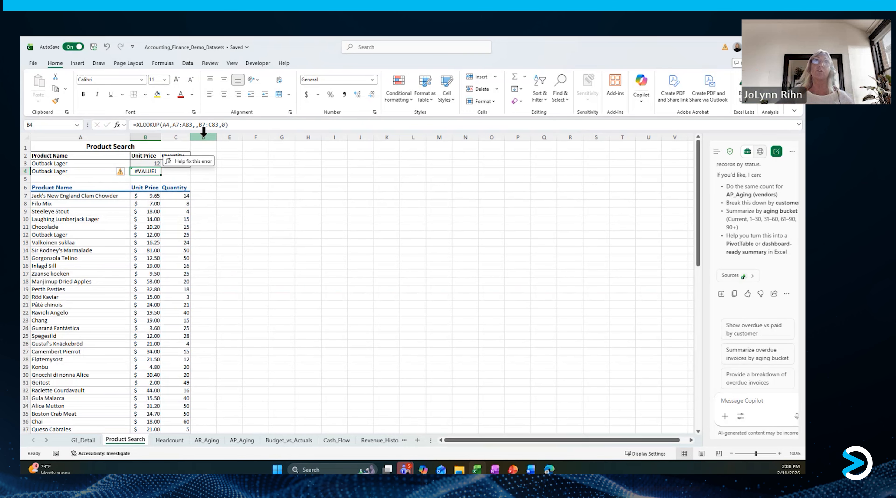
Step: Remove the extra comma before B7:C83 in the B4 formula, making that range the return array
{"action": "left_click", "coordinate": [196, 125]}
{"action": "key", "text": "BackSpace"}
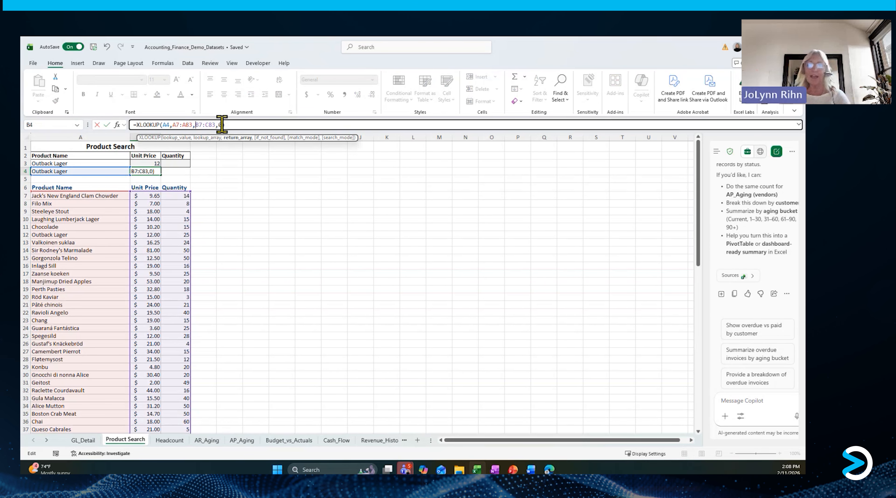
{"action": "key", "text": "ctrl+Return"}
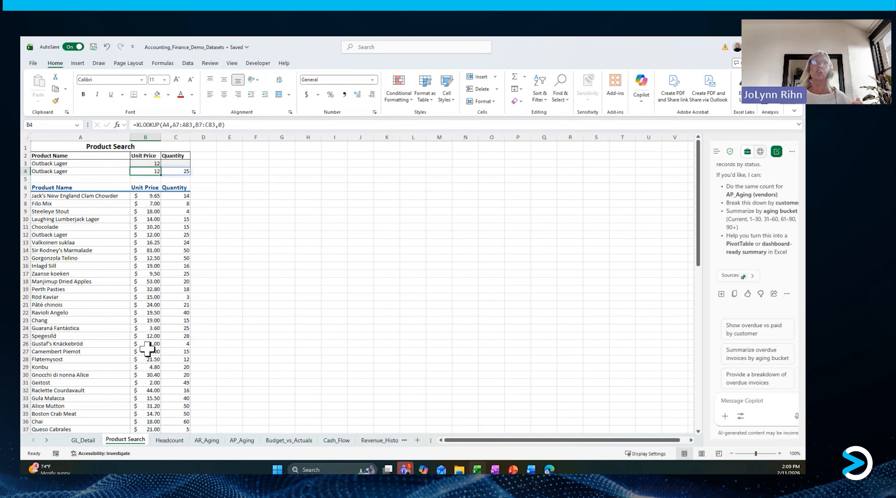
Step: Create a PivotTable from the GL_Detail data on a new worksheet
{"action": "left_click", "coordinate": [83, 441]}
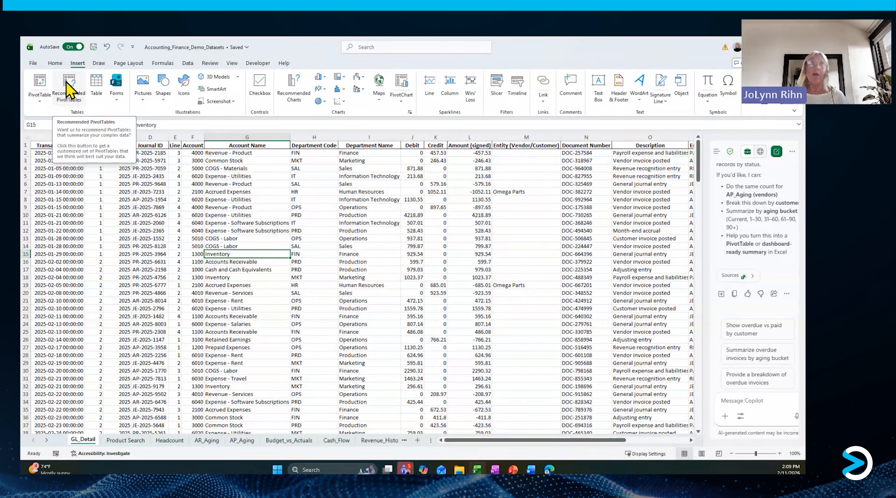
{"action": "left_click", "coordinate": [45, 85]}
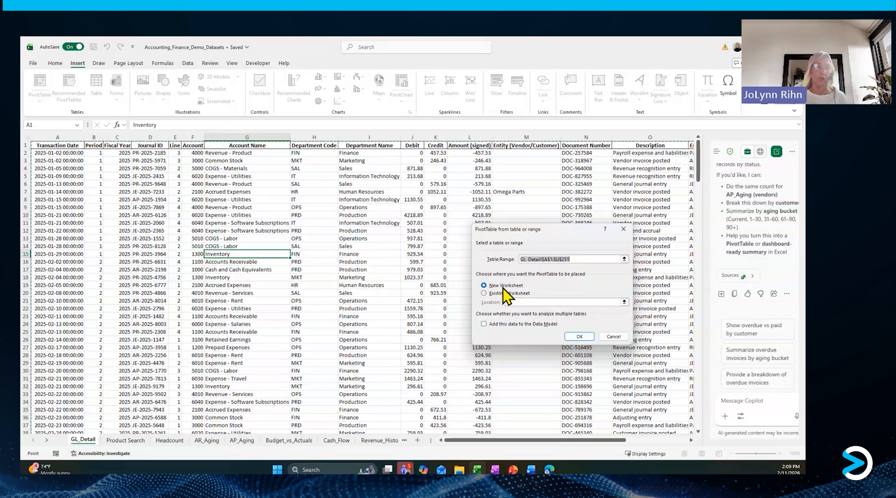
{"action": "left_click", "coordinate": [586, 337]}
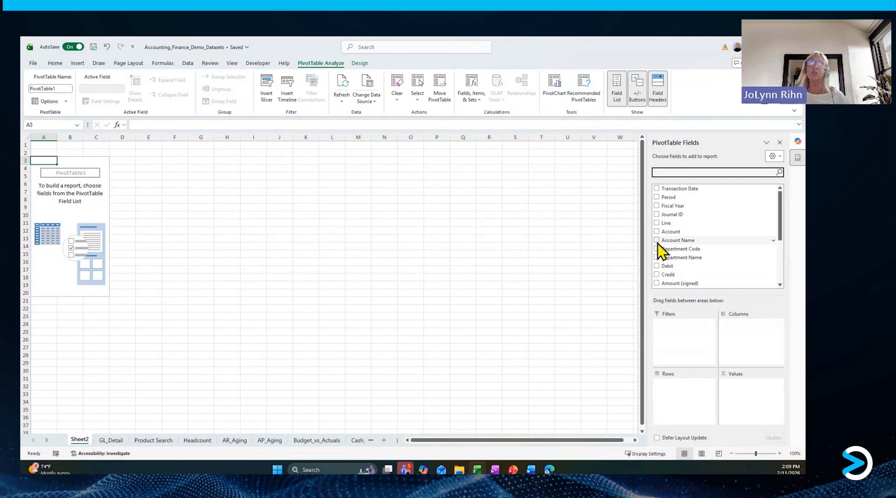
Step: Add Department Name as the PivotTable's row field and sum Credit and Debit as its values
{"action": "left_click", "coordinate": [657, 258]}
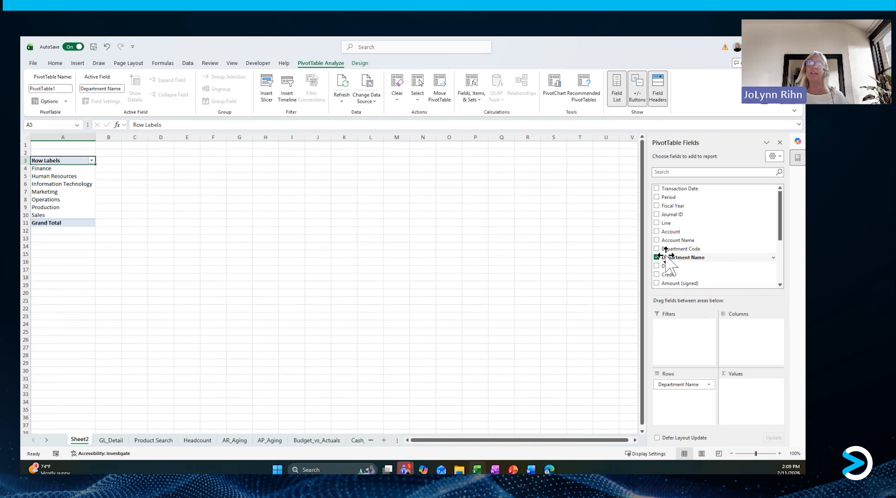
{"action": "left_click", "coordinate": [657, 275]}
{"action": "left_click", "coordinate": [658, 267]}
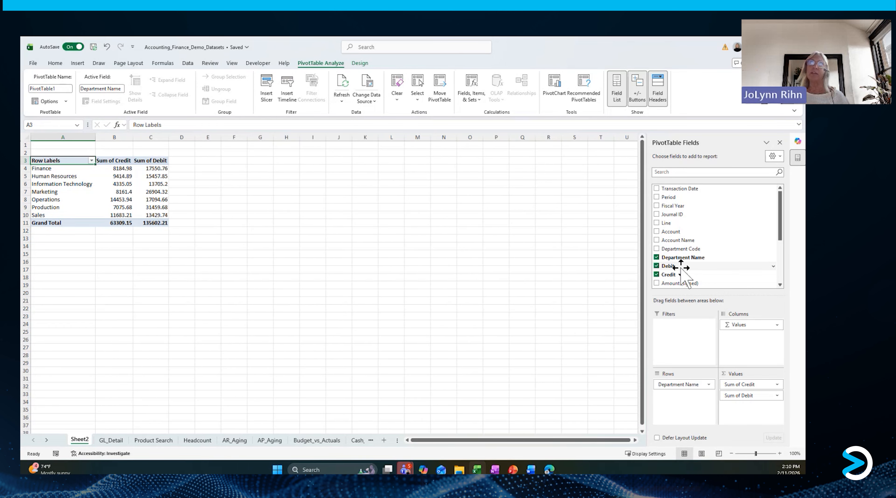
Step: Add Description as a second row field beneath Department Name in the PivotTable
{"action": "scroll", "coordinate": [686, 264], "scroll_direction": "down", "scroll_amount": 2}
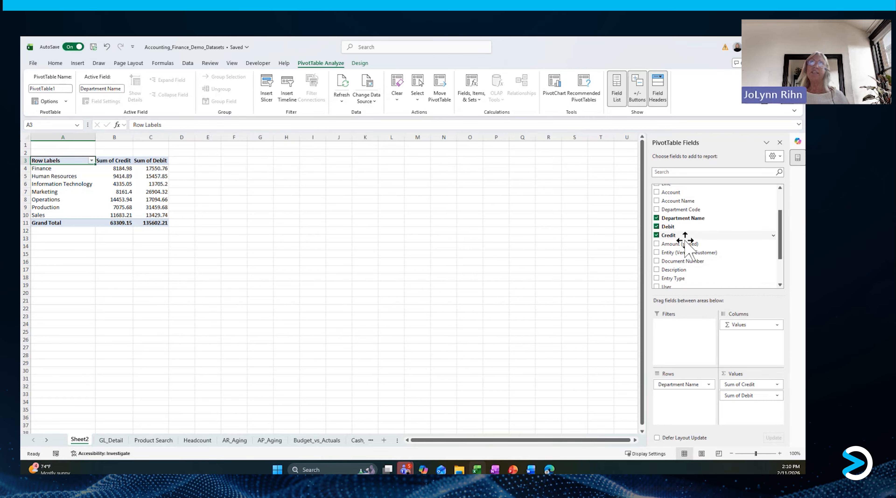
{"action": "left_click", "coordinate": [657, 270]}
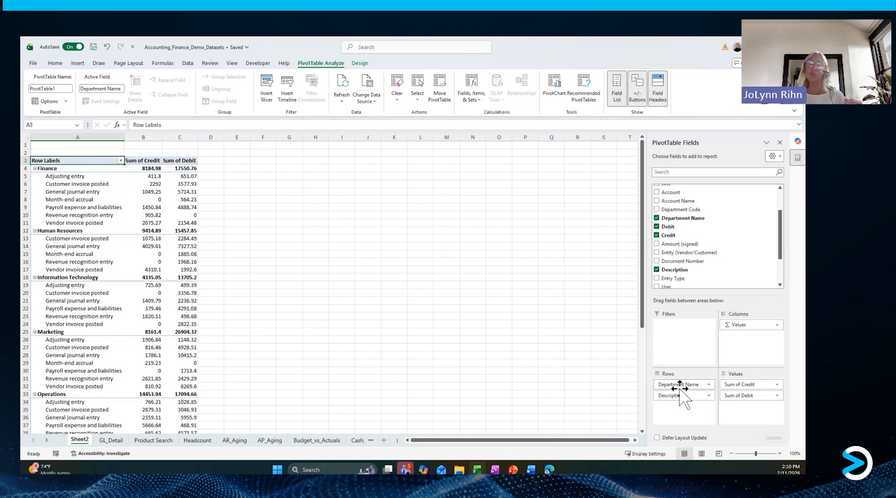
{"action": "left_click", "coordinate": [657, 269]}
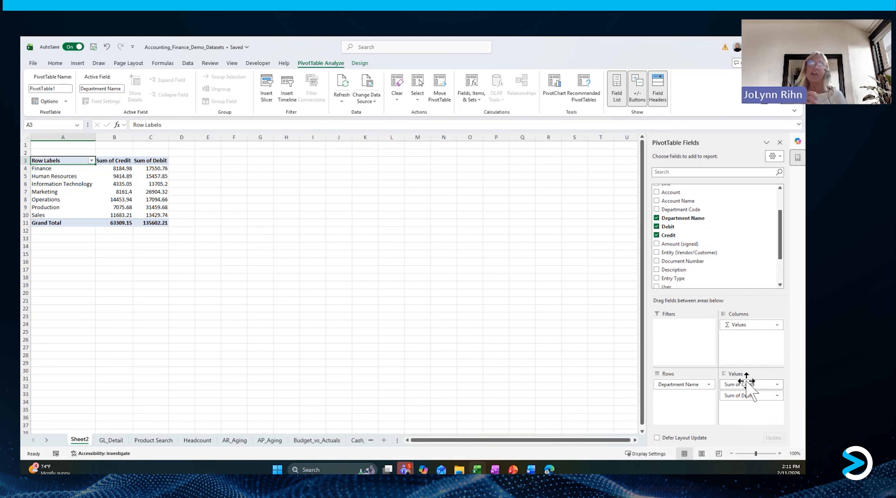
{"action": "left_click", "coordinate": [657, 270]}
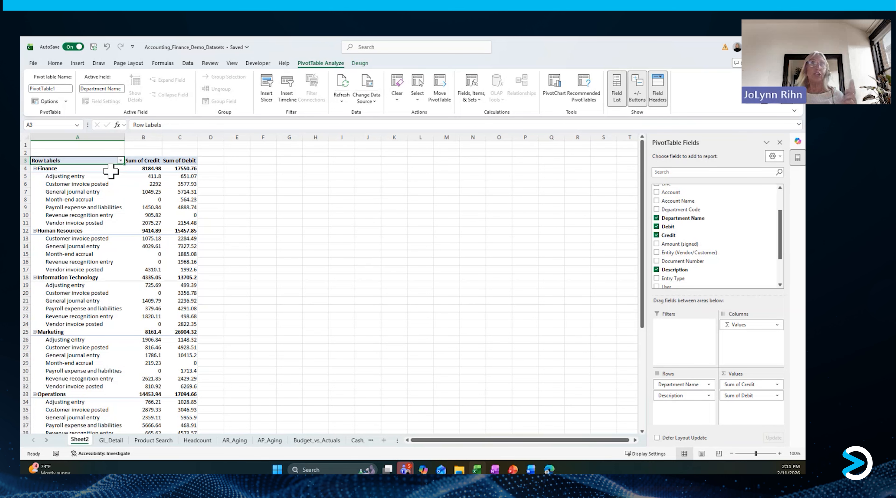
Step: Examine the credit and debit sums by department and description in the PivotTable
{"action": "mouse_move", "coordinate": [145, 192]}
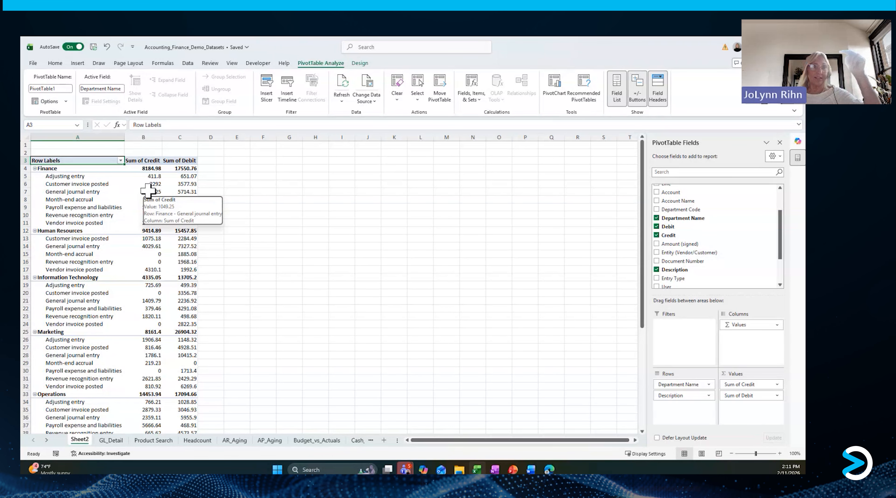
{"action": "left_click", "coordinate": [150, 168]}
{"action": "mouse_move", "coordinate": [156, 209]}
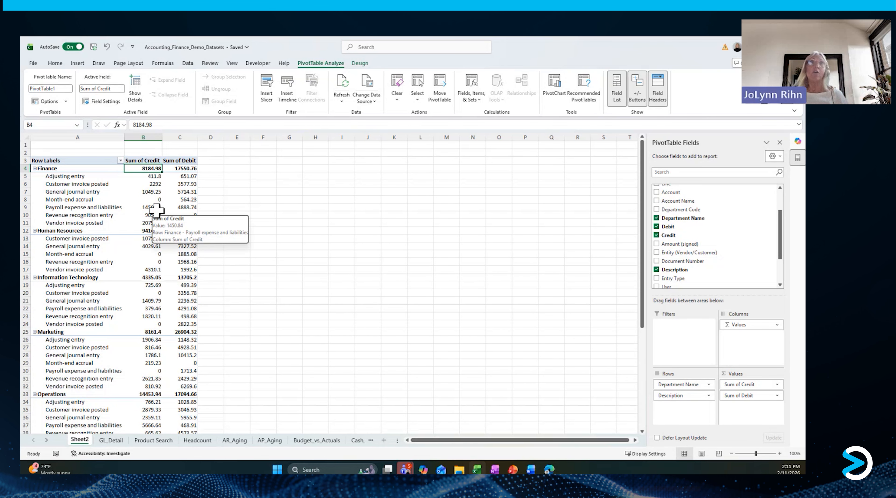
{"action": "left_click", "coordinate": [153, 185]}
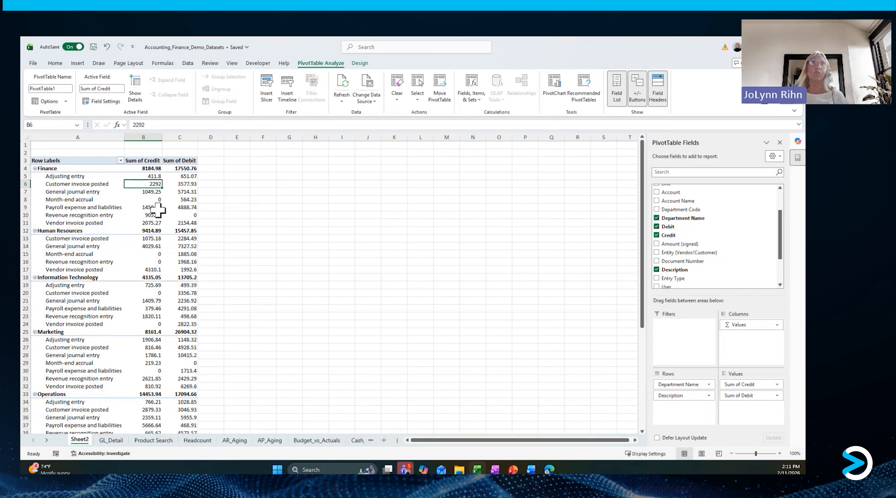
{"action": "mouse_move", "coordinate": [158, 210]}
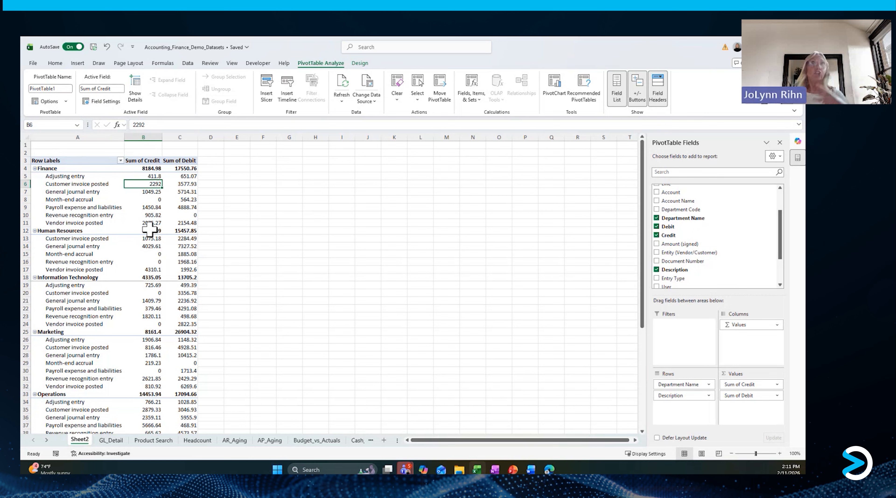
{"action": "mouse_move", "coordinate": [150, 229]}
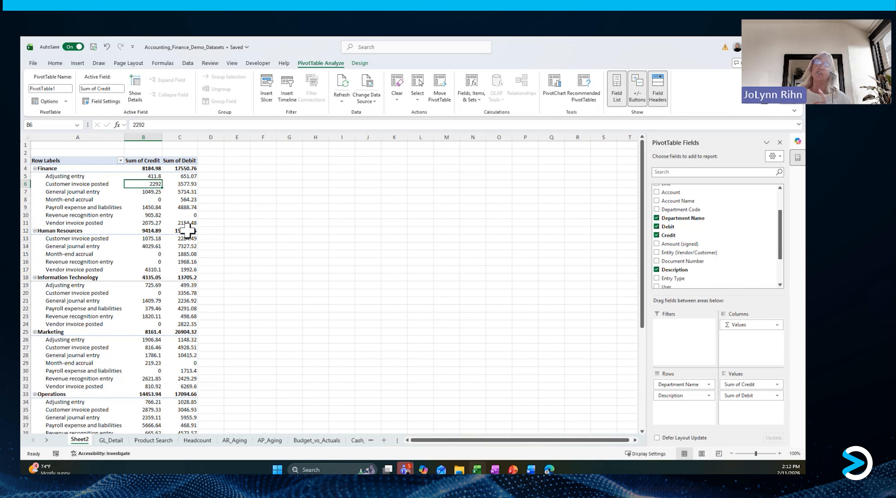
{"action": "left_click_drag", "start_coordinate": [181, 230], "coordinate": [481, 317]}
{"action": "left_click", "coordinate": [131, 261]}
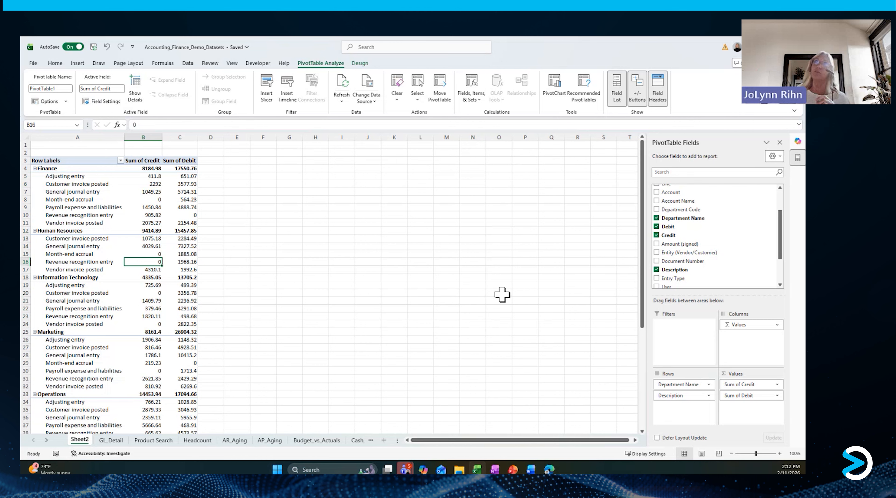
Step: Insert slicers for Account Name, Department Name and Description for the PivotTable
{"action": "scroll", "coordinate": [692, 278], "scroll_direction": "up", "scroll_amount": 3}
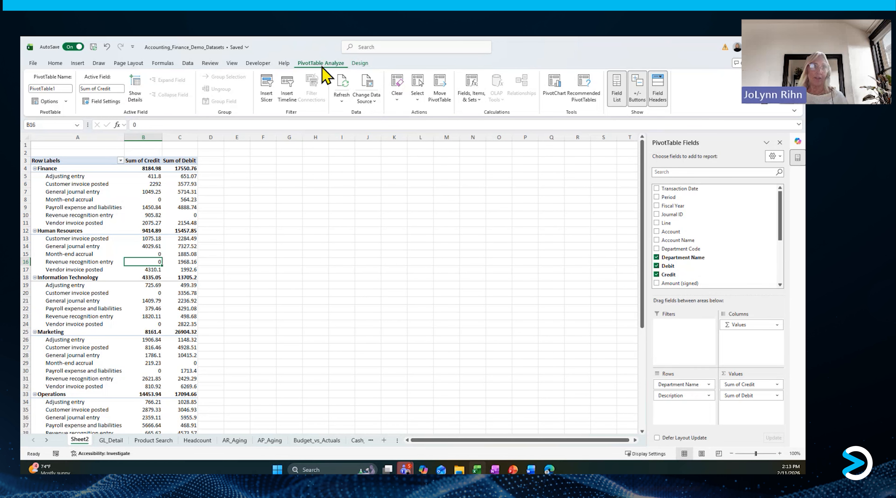
{"action": "left_click", "coordinate": [360, 192]}
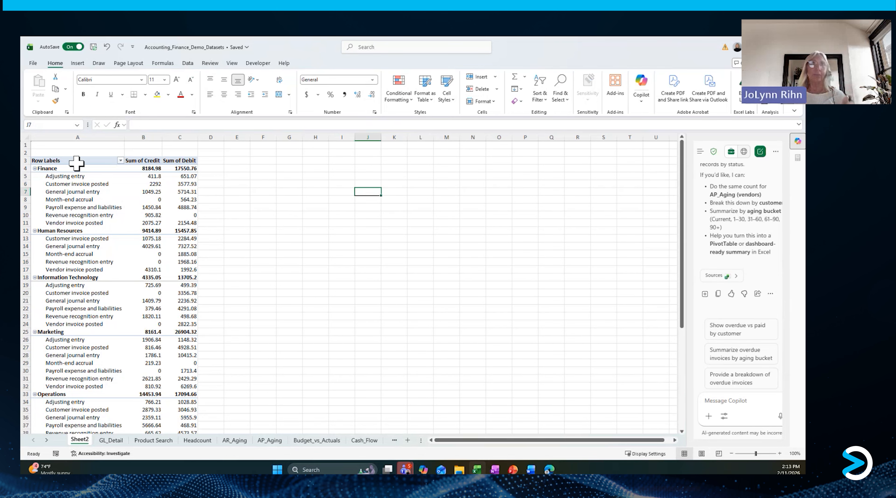
{"action": "left_click", "coordinate": [78, 184]}
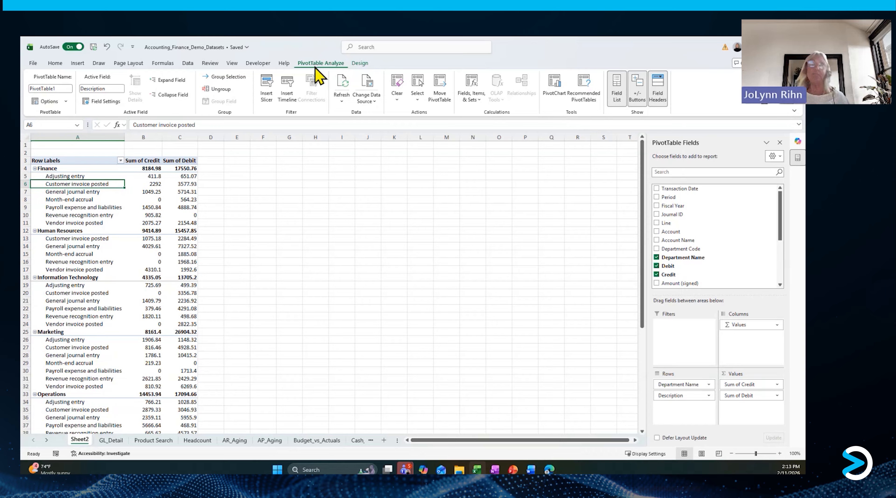
{"action": "left_click", "coordinate": [267, 101]}
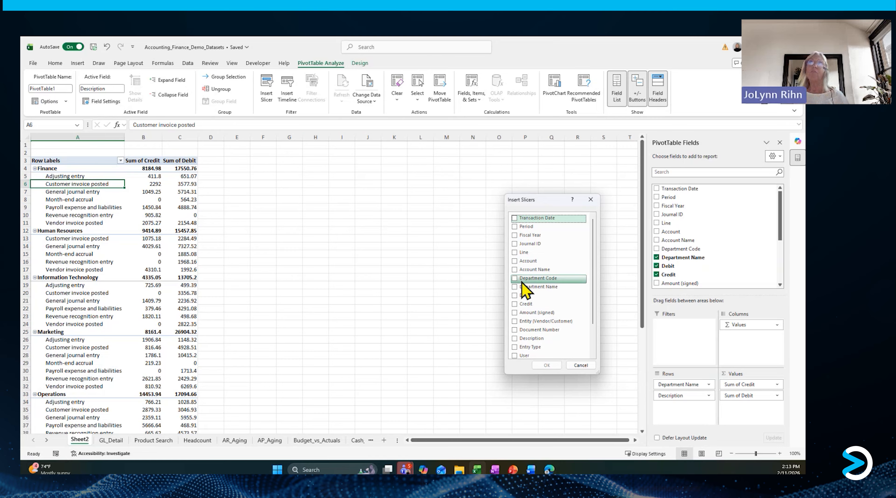
{"action": "left_click", "coordinate": [515, 271]}
{"action": "scroll", "coordinate": [542, 348], "scroll_direction": "down", "scroll_amount": 2}
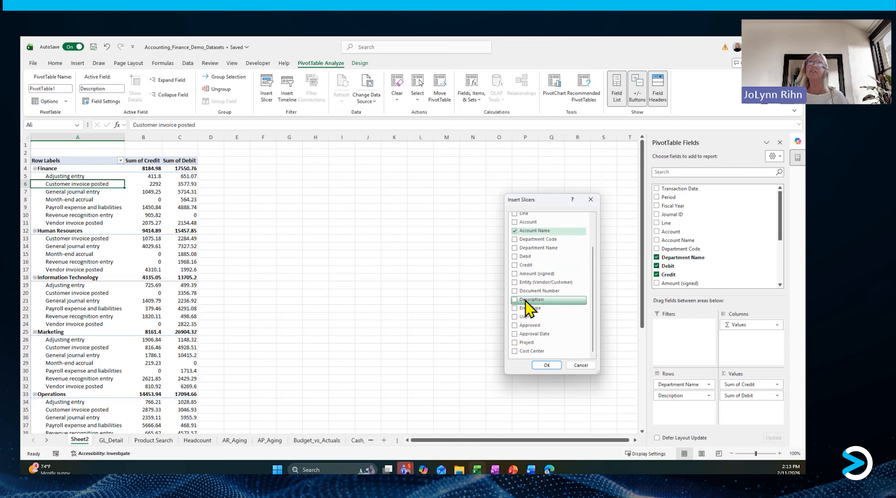
{"action": "left_click", "coordinate": [514, 249]}
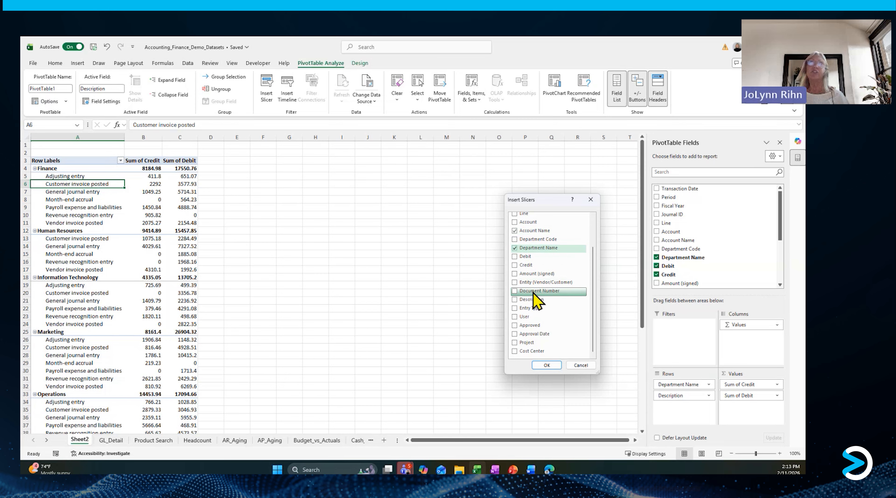
{"action": "left_click", "coordinate": [522, 300]}
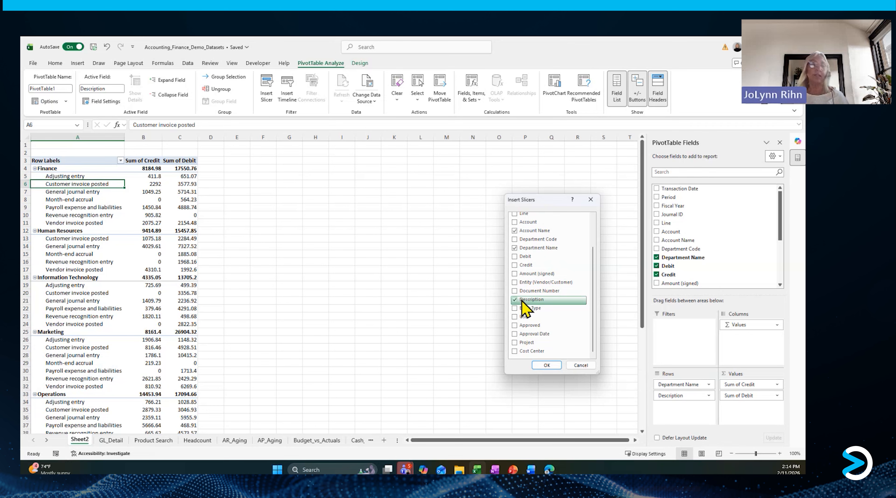
{"action": "left_click", "coordinate": [553, 366]}
Step: Arrange the slicers side by side next to the PivotTable in the order Account Name, Department Name, Description
{"action": "left_click_drag", "start_coordinate": [380, 269], "coordinate": [439, 148]}
{"action": "left_click_drag", "start_coordinate": [331, 238], "coordinate": [342, 149]}
{"action": "left_click", "coordinate": [297, 210]}
{"action": "left_click_drag", "start_coordinate": [297, 210], "coordinate": [238, 150]}
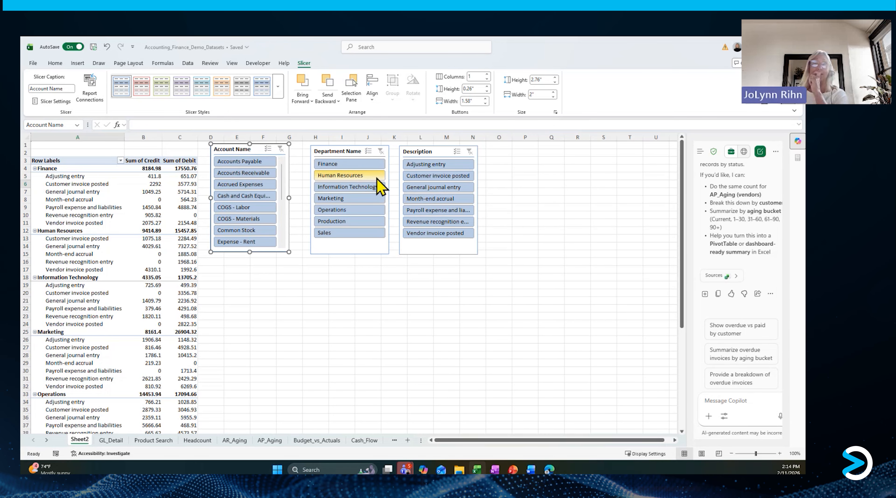
Step: Apply a light green style to the Account Name slicer and a light blue style to the Department Name slicer
{"action": "left_click", "coordinate": [163, 88]}
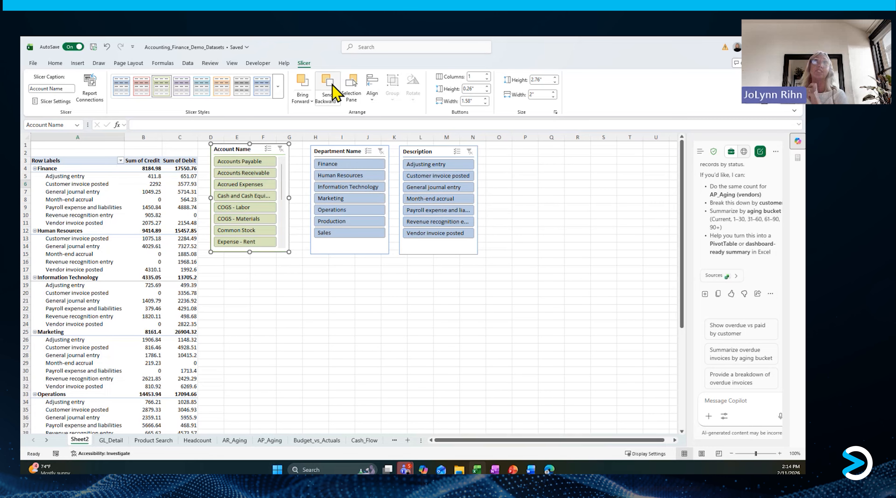
{"action": "left_click", "coordinate": [333, 151]}
{"action": "left_click", "coordinate": [201, 86]}
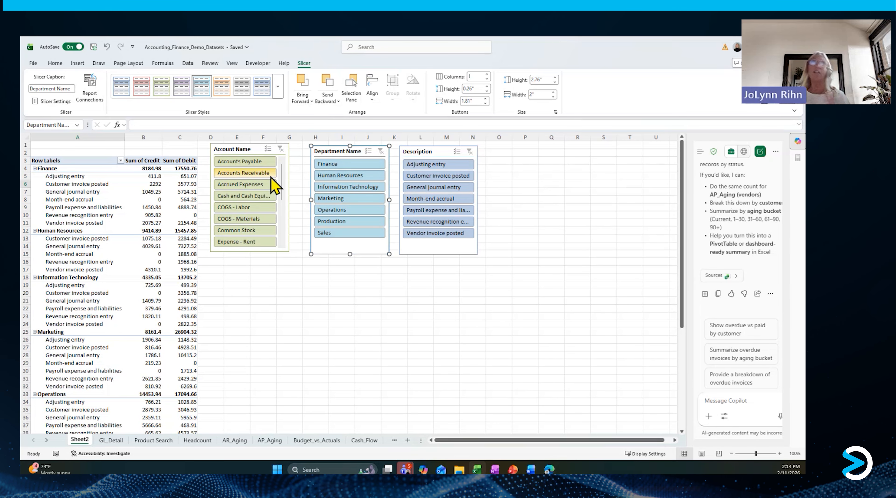
Step: Set the Account Name slicer to 2 columns and widen it to about 2.32 inches
{"action": "left_click", "coordinate": [242, 148]}
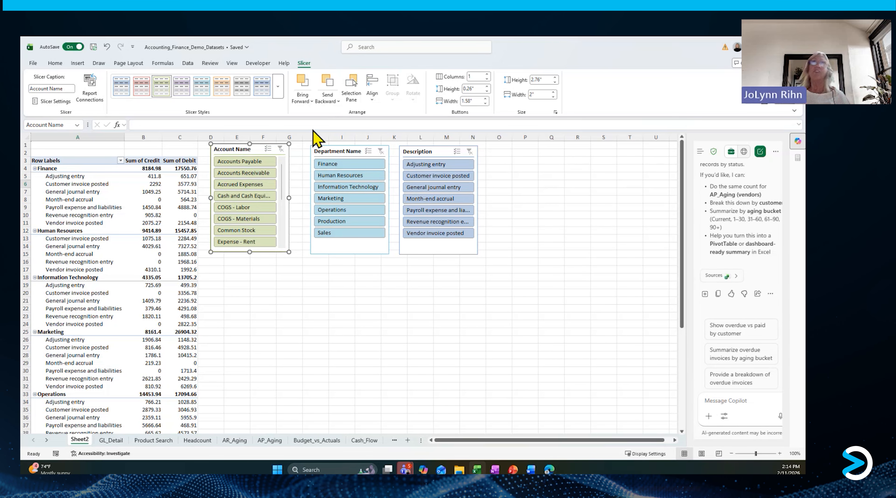
{"action": "left_click", "coordinate": [487, 91]}
{"action": "left_click", "coordinate": [488, 75]}
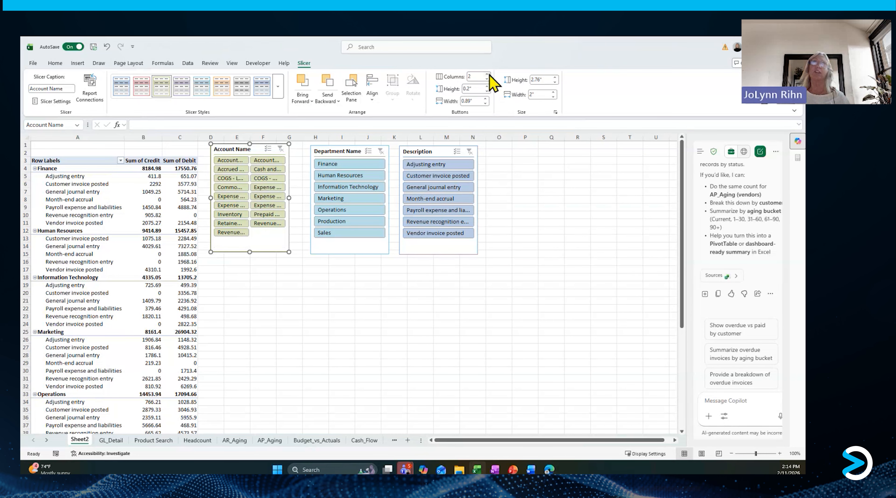
{"action": "left_click_drag", "start_coordinate": [289, 198], "coordinate": [301, 198]}
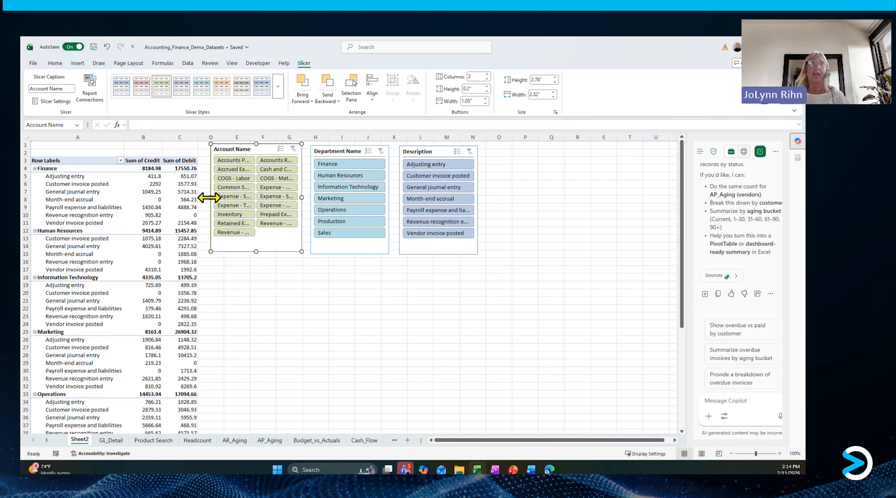
Step: Filter the PivotTable with the slicers by Marketing, by Finance and by the Inventory account, clearing the department and account filters
{"action": "left_click", "coordinate": [121, 193]}
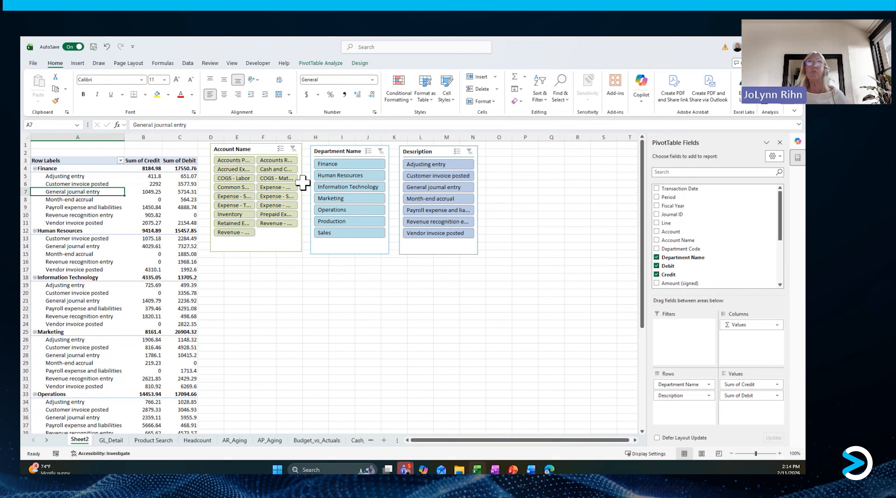
{"action": "left_click", "coordinate": [333, 199]}
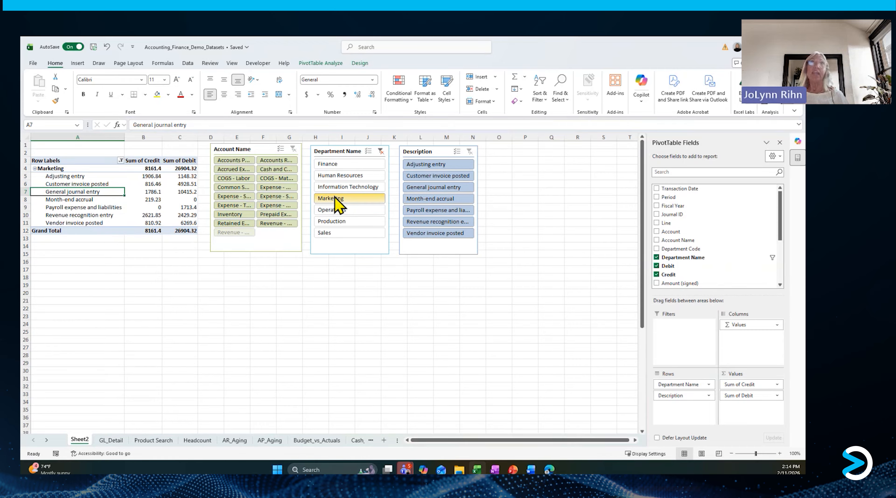
{"action": "left_click", "coordinate": [346, 164]}
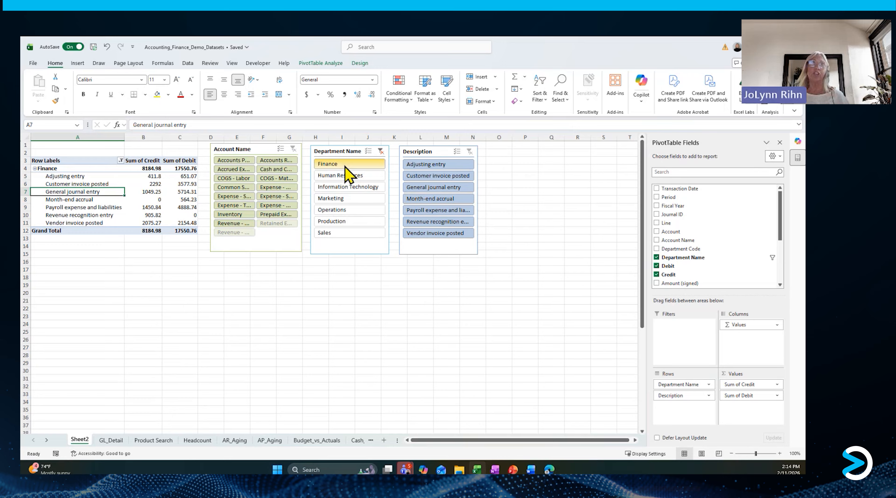
{"action": "left_click", "coordinate": [381, 152]}
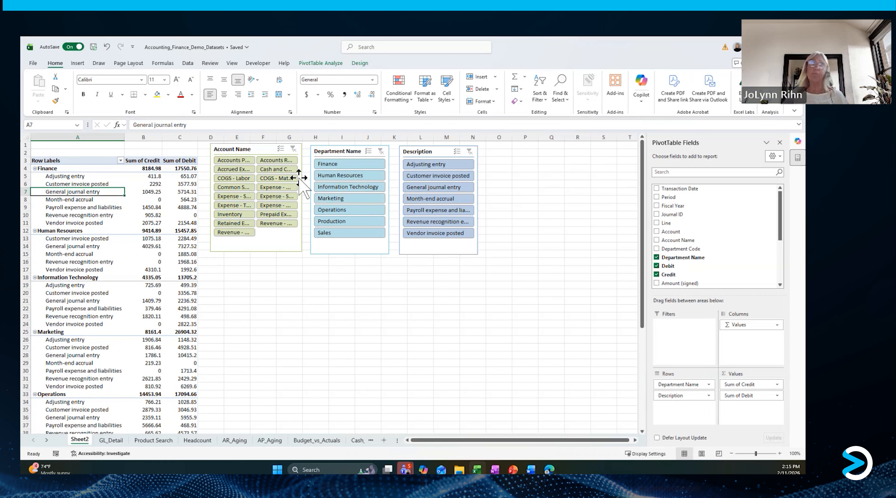
{"action": "left_click", "coordinate": [225, 217]}
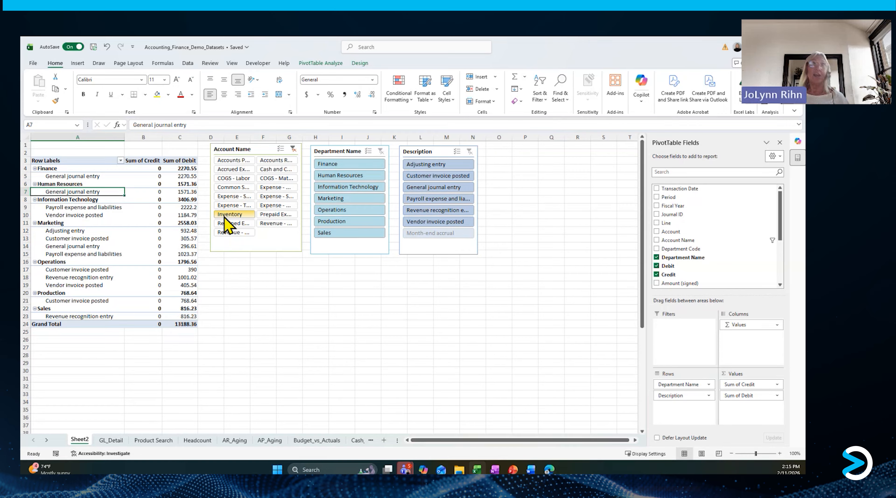
{"action": "left_click", "coordinate": [293, 149]}
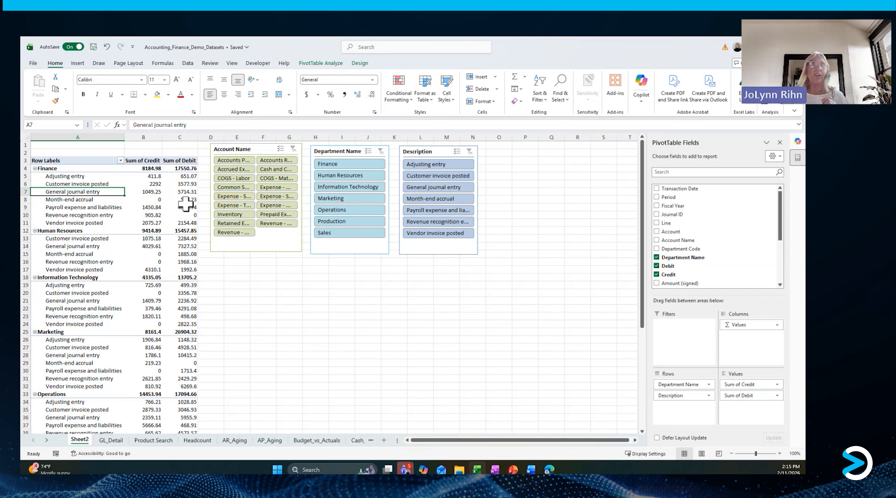
Step: Insert a timeline for the Transaction Date field of the PivotTable
{"action": "left_click", "coordinate": [82, 214]}
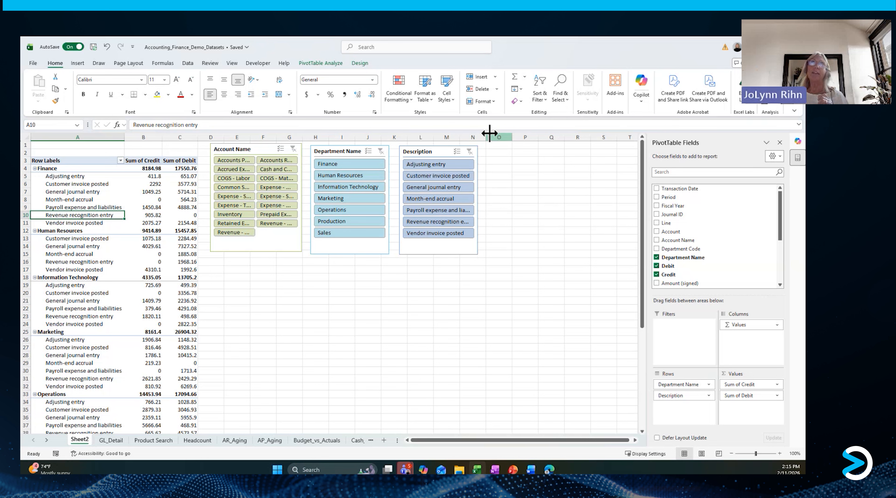
{"action": "left_click", "coordinate": [322, 63]}
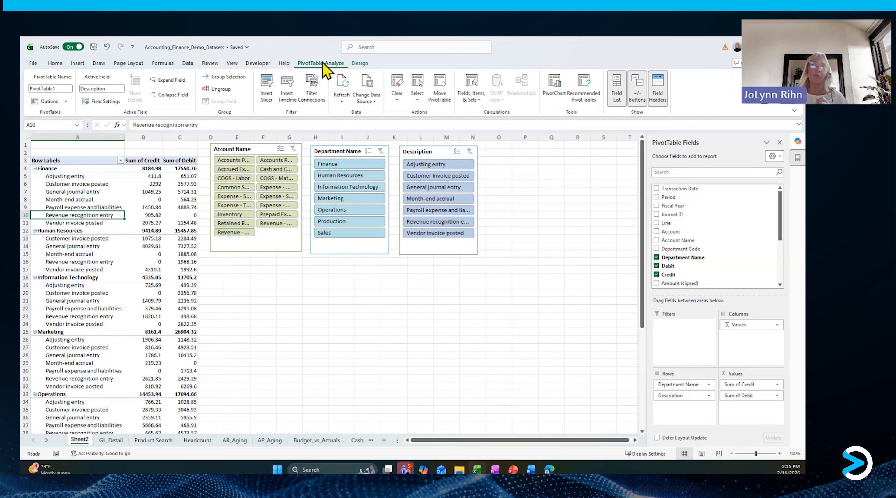
{"action": "left_click", "coordinate": [287, 96]}
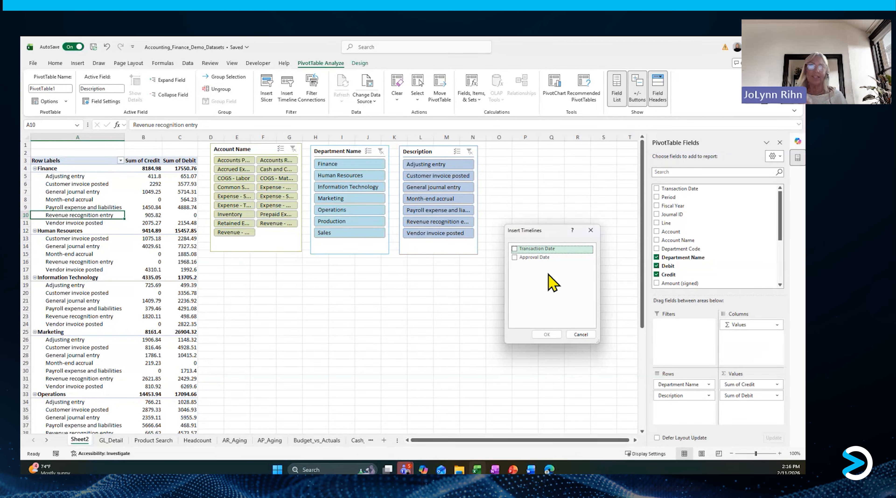
{"action": "left_click", "coordinate": [515, 250]}
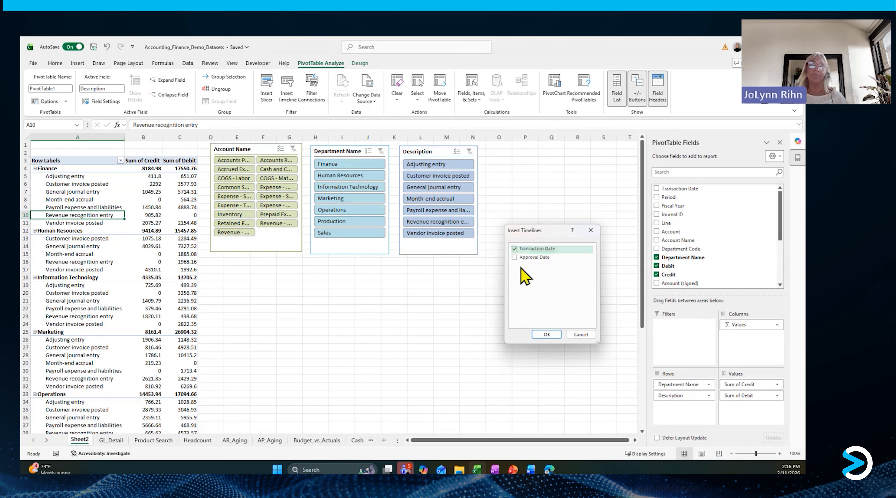
{"action": "left_click", "coordinate": [555, 335]}
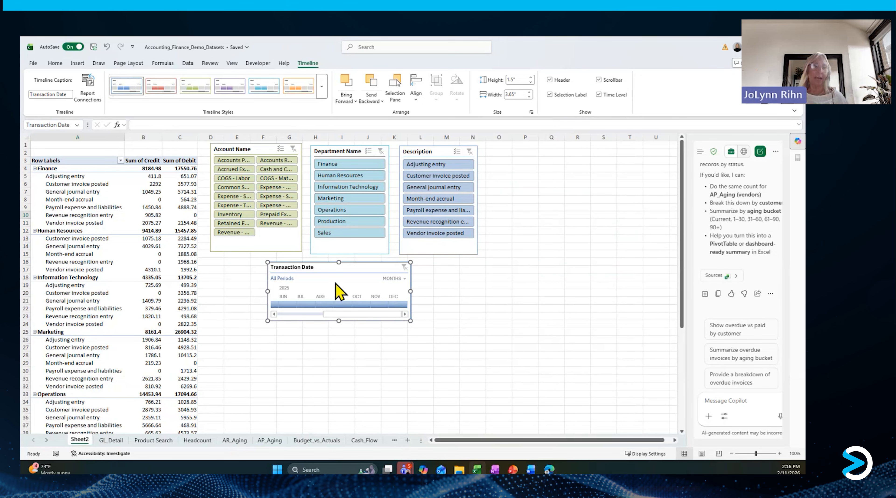
Step: Filter the PivotTable with the timeline by March 2025, by a longer range of months starting in March, and by January 2025
{"action": "left_click_drag", "start_coordinate": [351, 315], "coordinate": [326, 319]}
{"action": "left_click_drag", "start_coordinate": [365, 316], "coordinate": [294, 312]}
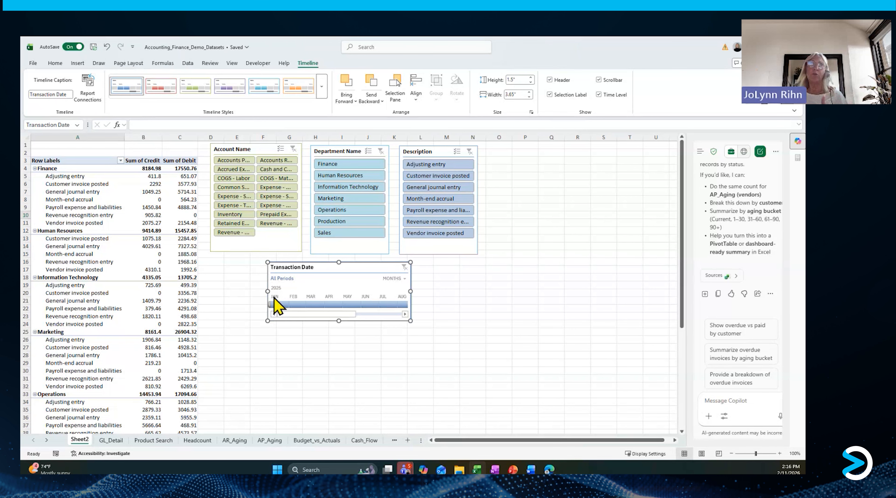
{"action": "left_click", "coordinate": [315, 305]}
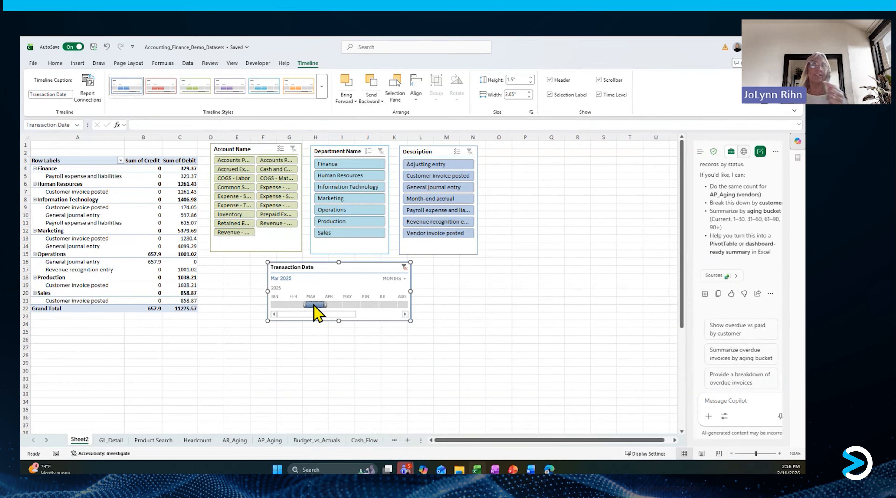
{"action": "left_click_drag", "start_coordinate": [314, 305], "coordinate": [348, 306]}
{"action": "left_click", "coordinate": [284, 305]}
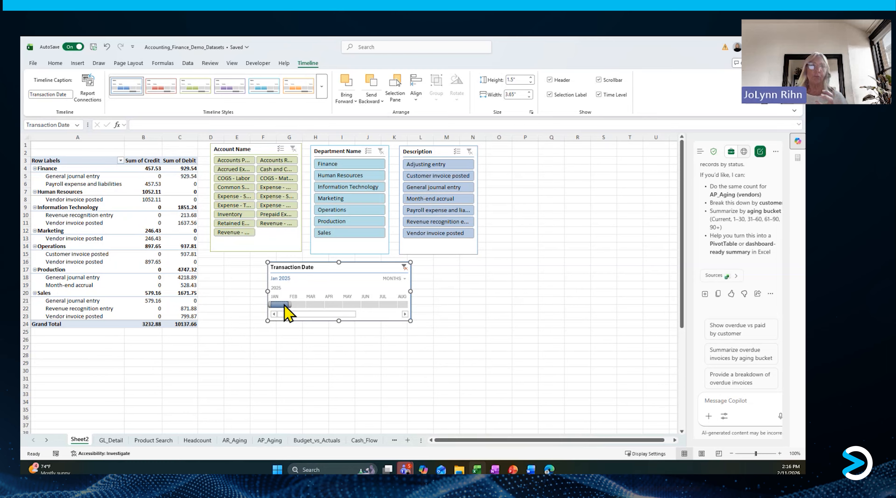
Step: Switch the Transaction Date timeline to quarters and filter the PivotTable by Q2 2025 and by Q3 2025
{"action": "left_click", "coordinate": [396, 279]}
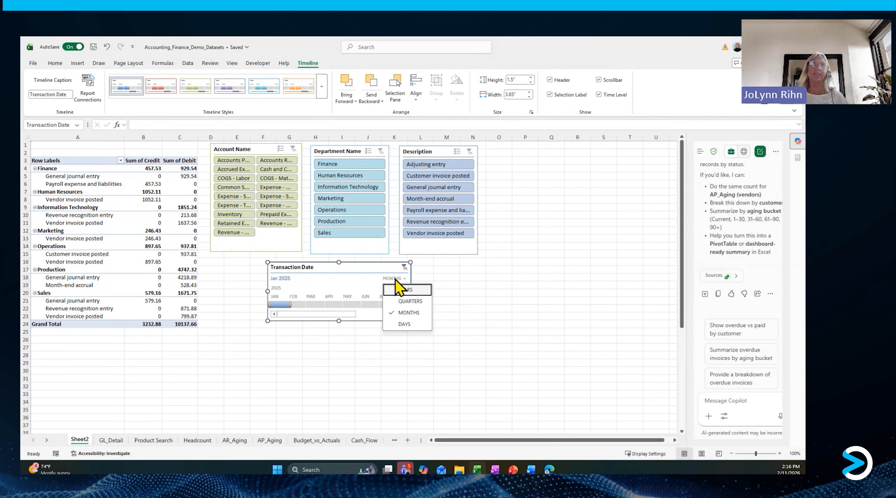
{"action": "left_click", "coordinate": [406, 301]}
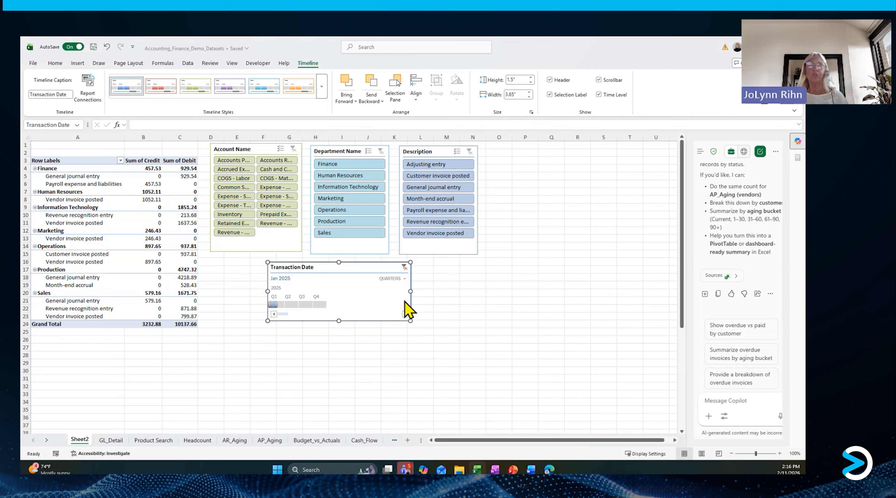
{"action": "left_click", "coordinate": [290, 305]}
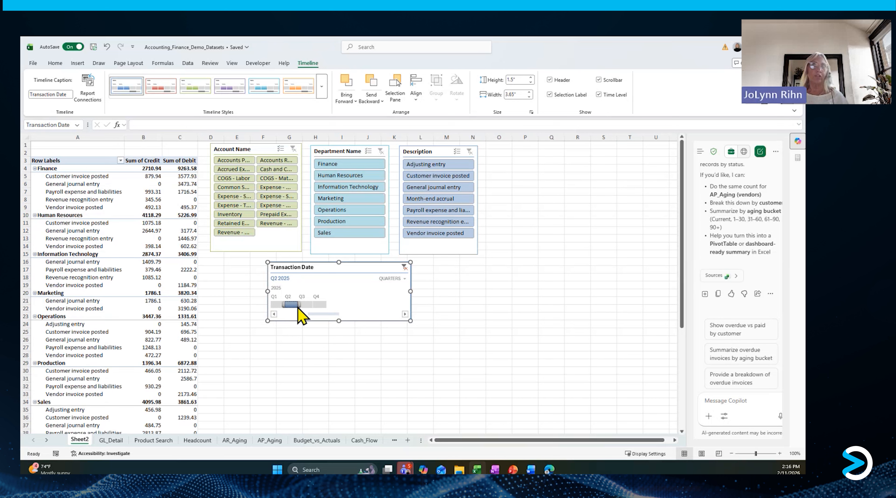
{"action": "left_click", "coordinate": [308, 306]}
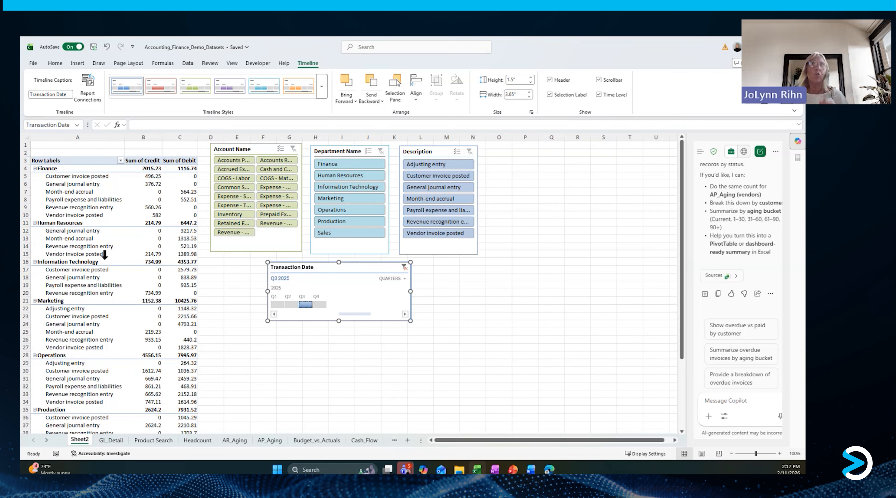
Step: Clear the timeline's filter and move the timeline directly below the Account Name slicer
{"action": "left_click", "coordinate": [405, 268]}
{"action": "left_click_drag", "start_coordinate": [372, 268], "coordinate": [316, 263]}
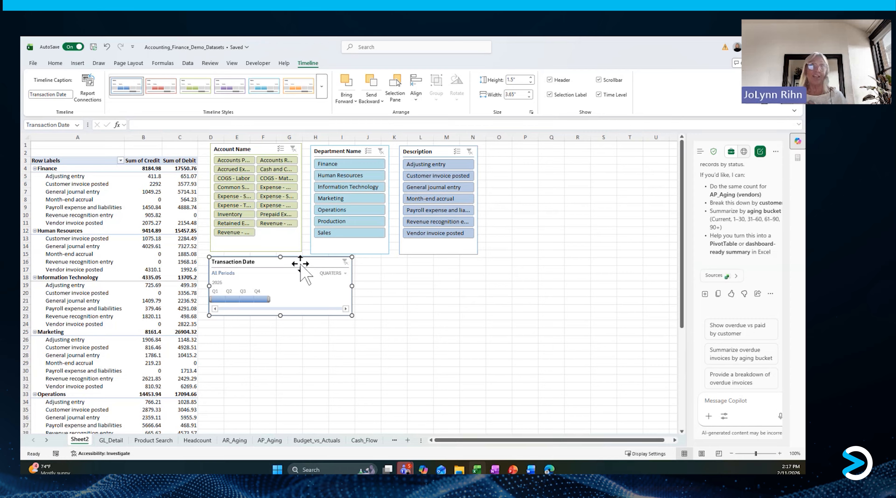
Step: Insert the default column PivotChart from the PivotTable below the Description slicer, about 3.06 inches high and 5.88 inches wide
{"action": "left_click", "coordinate": [94, 208]}
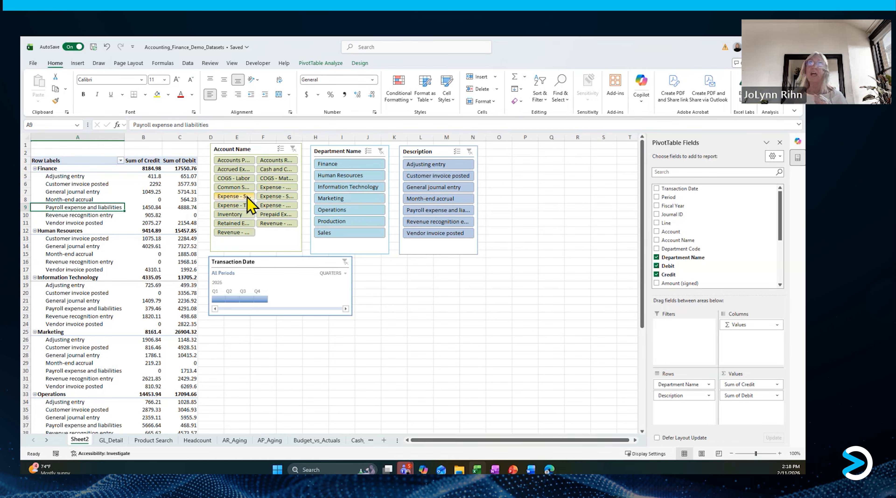
{"action": "left_click", "coordinate": [328, 63]}
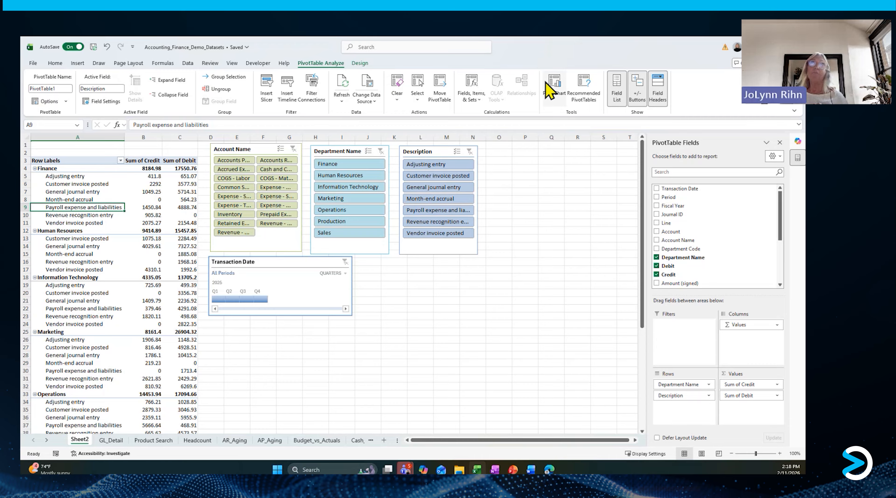
{"action": "left_click", "coordinate": [558, 93]}
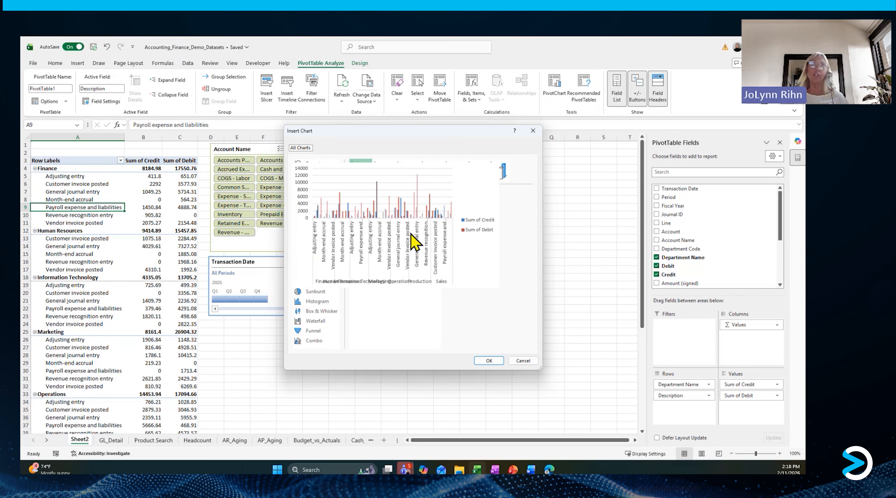
{"action": "left_click", "coordinate": [489, 361]}
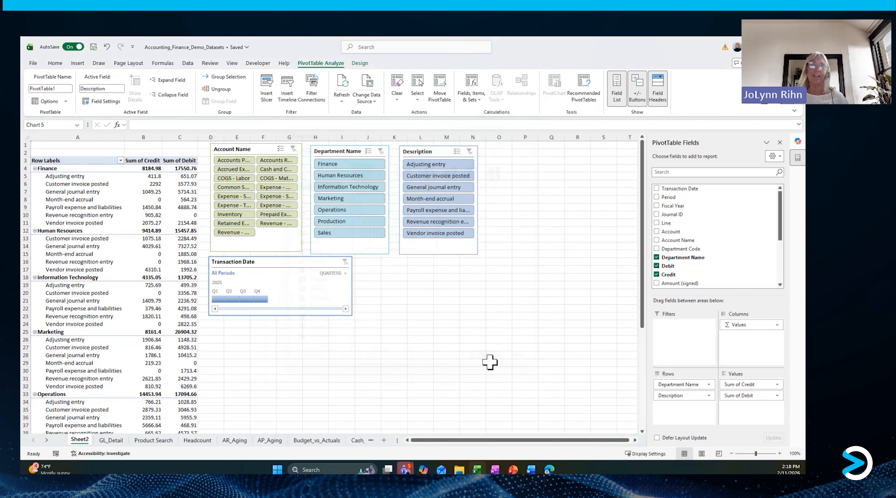
{"action": "left_click_drag", "start_coordinate": [362, 235], "coordinate": [500, 272]}
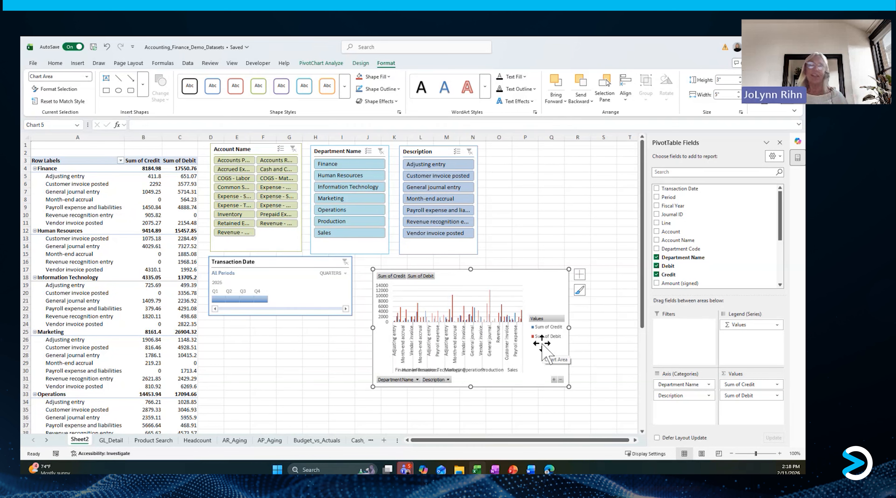
{"action": "left_click_drag", "start_coordinate": [569, 387], "coordinate": [603, 389]}
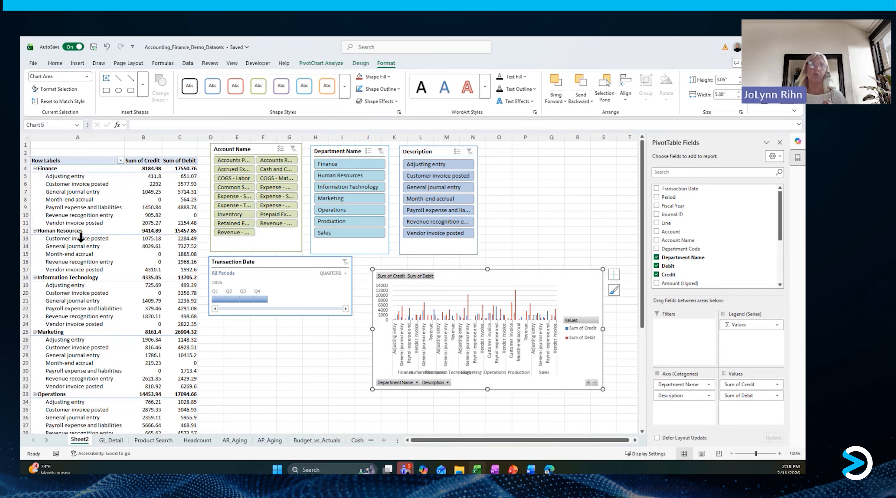
Step: Remove the Department Name field from the PivotTable's rows and add it back beneath Description
{"action": "left_click", "coordinate": [79, 246]}
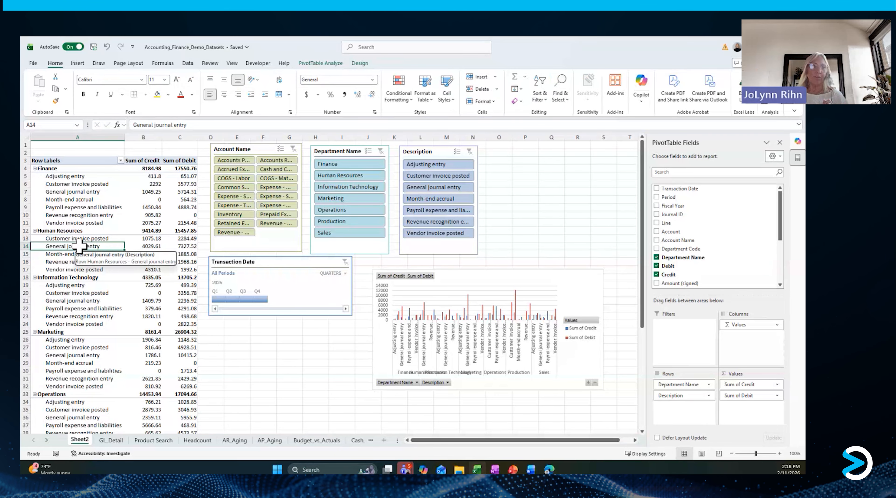
{"action": "left_click", "coordinate": [657, 258]}
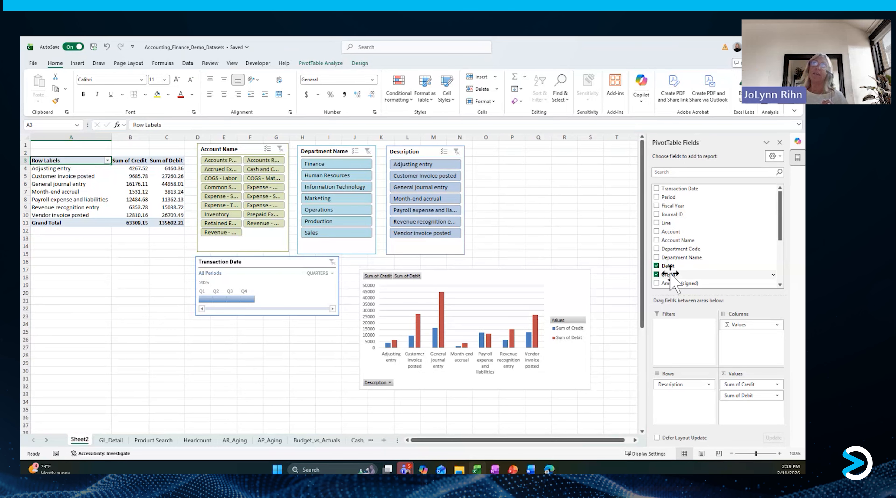
{"action": "left_click", "coordinate": [657, 257]}
Step: Remove the Description field from the PivotTable's rows to simplify the PivotChart
{"action": "scroll", "coordinate": [665, 260], "scroll_direction": "down", "scroll_amount": 3}
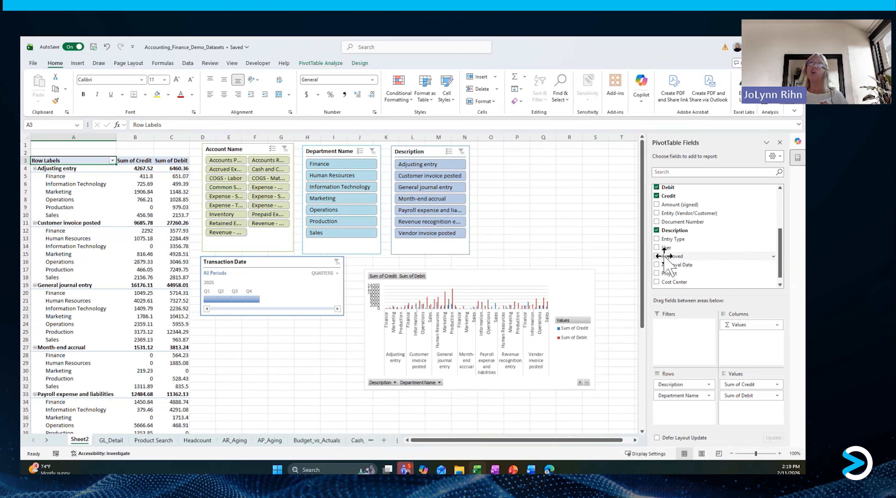
{"action": "scroll", "coordinate": [664, 258], "scroll_direction": "up", "scroll_amount": 3}
{"action": "scroll", "coordinate": [665, 259], "scroll_direction": "down", "scroll_amount": 3}
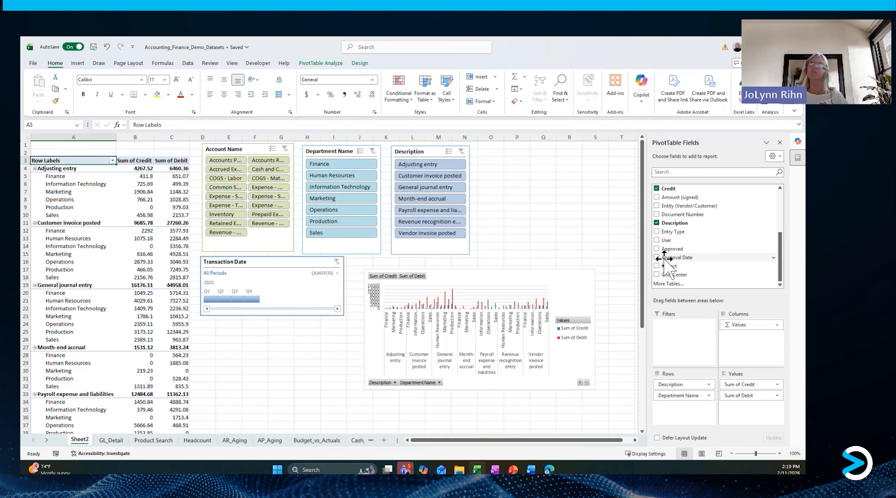
{"action": "scroll", "coordinate": [664, 259], "scroll_direction": "up", "scroll_amount": 3}
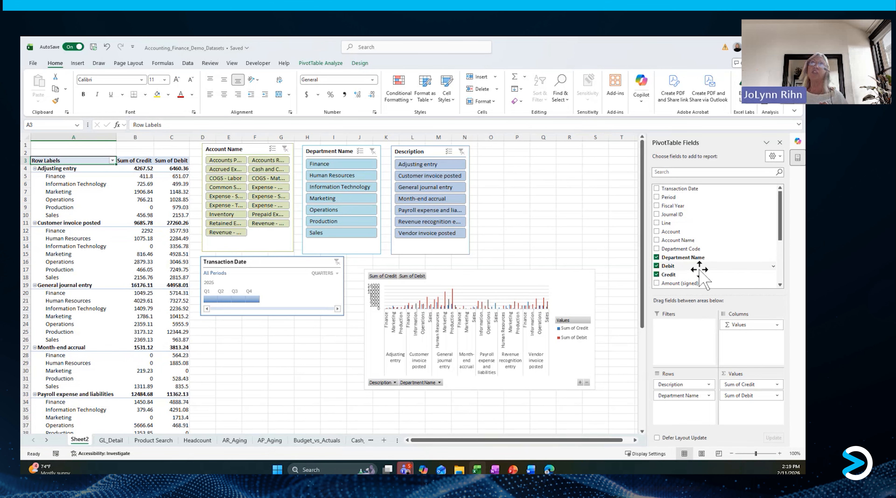
{"action": "scroll", "coordinate": [692, 273], "scroll_direction": "down", "scroll_amount": 3}
{"action": "left_click", "coordinate": [657, 223]}
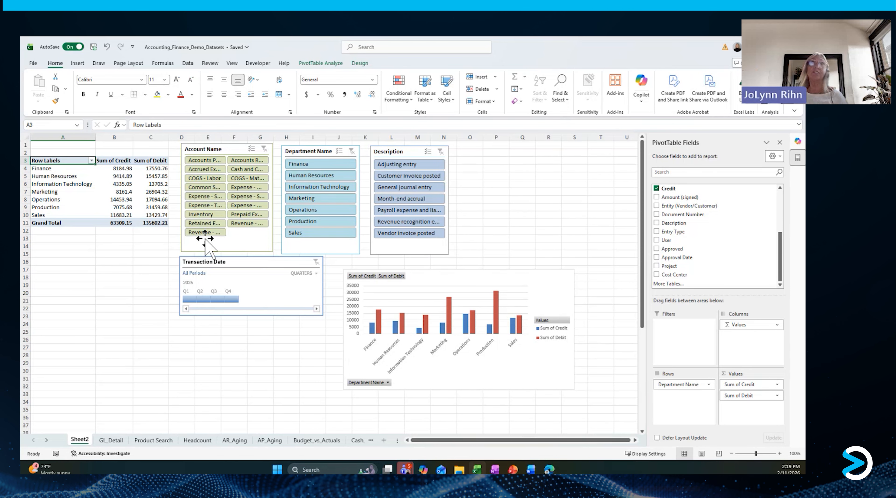
Step: Filter the PivotTable and PivotChart with the slicers by the Revenue - Services account, the Sales department and the Adjusting entry description
{"action": "left_click", "coordinate": [197, 232]}
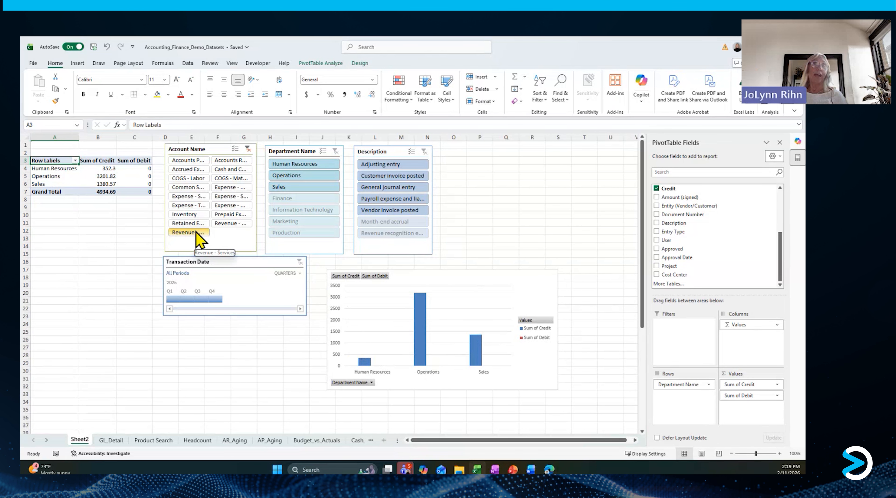
{"action": "left_click", "coordinate": [282, 190]}
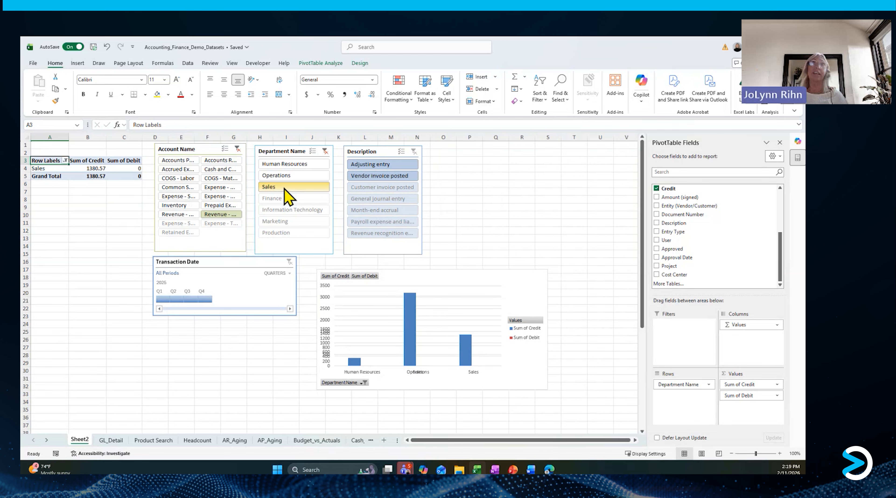
{"action": "left_click", "coordinate": [374, 167]}
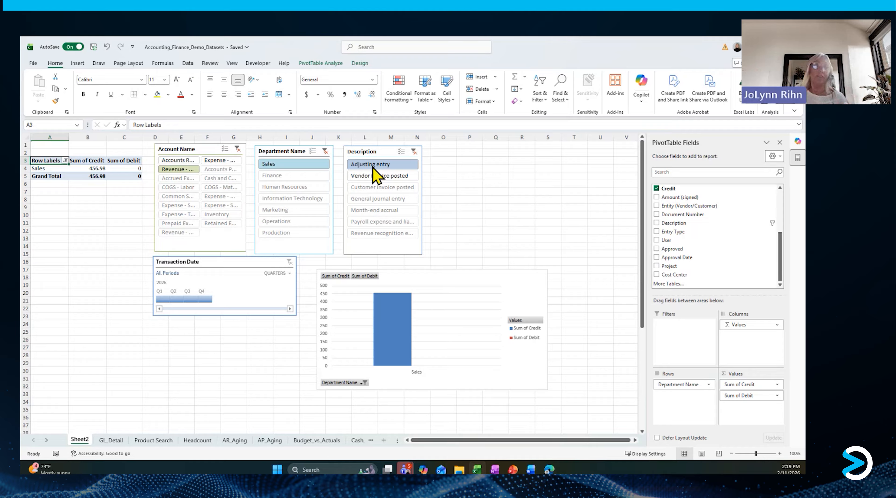
Step: Clear the department, account and description slicer filters and filter the PivotTable and PivotChart to Q2 2025 with the timeline
{"action": "left_click", "coordinate": [324, 151]}
{"action": "left_click", "coordinate": [237, 149]}
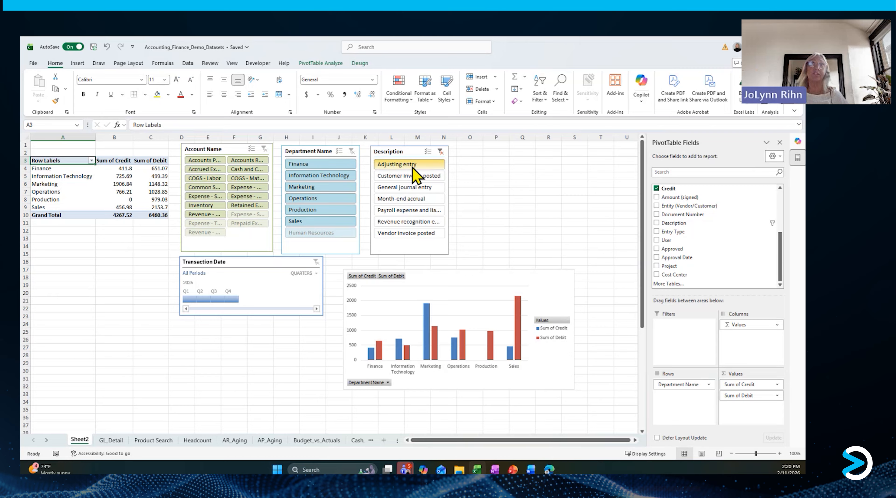
{"action": "left_click", "coordinate": [440, 152]}
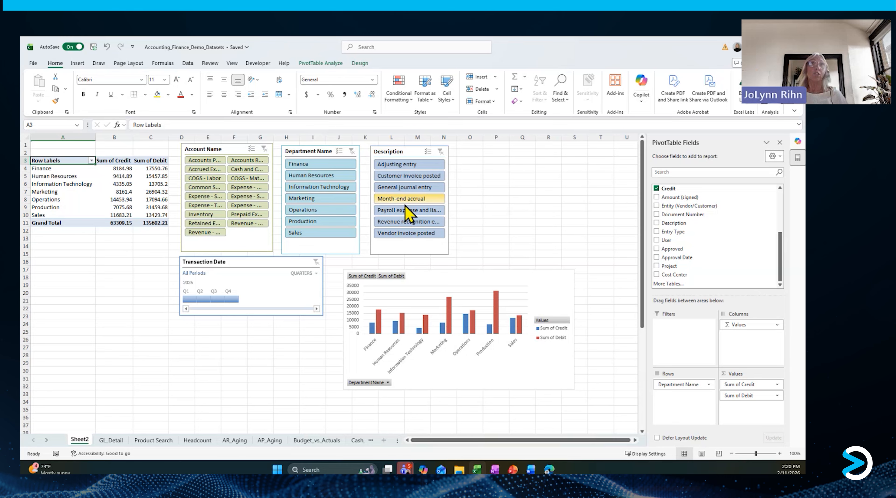
{"action": "left_click", "coordinate": [202, 299]}
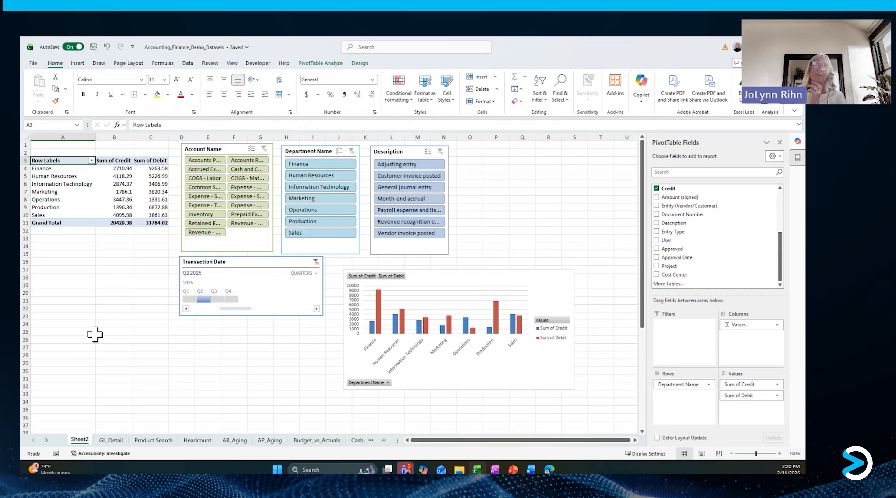
Step: Insert a Vendor slicer for the AP_Aging table, place it beside the table and set its button height to 0.2"
{"action": "left_click", "coordinate": [268, 443]}
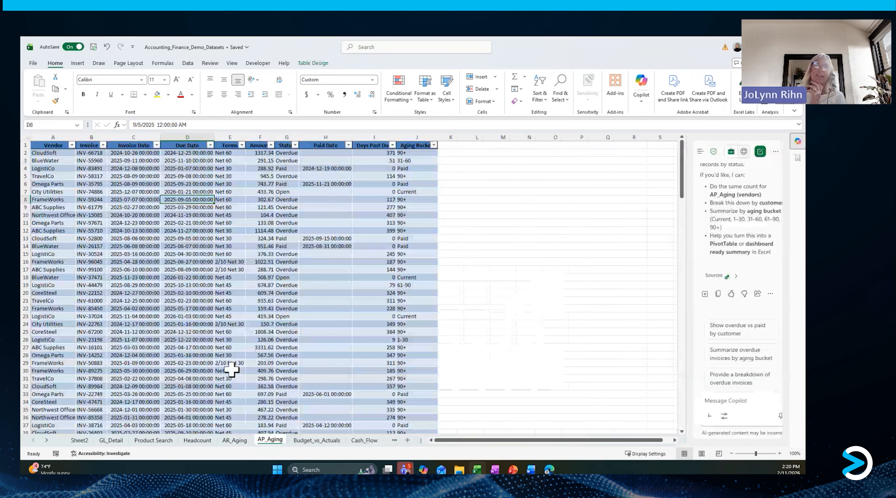
{"action": "left_click", "coordinate": [174, 246]}
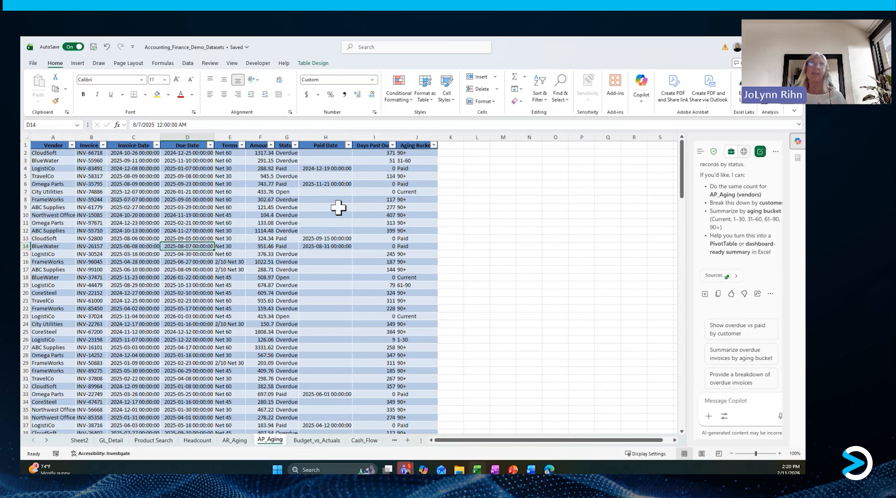
{"action": "left_click", "coordinate": [319, 63]}
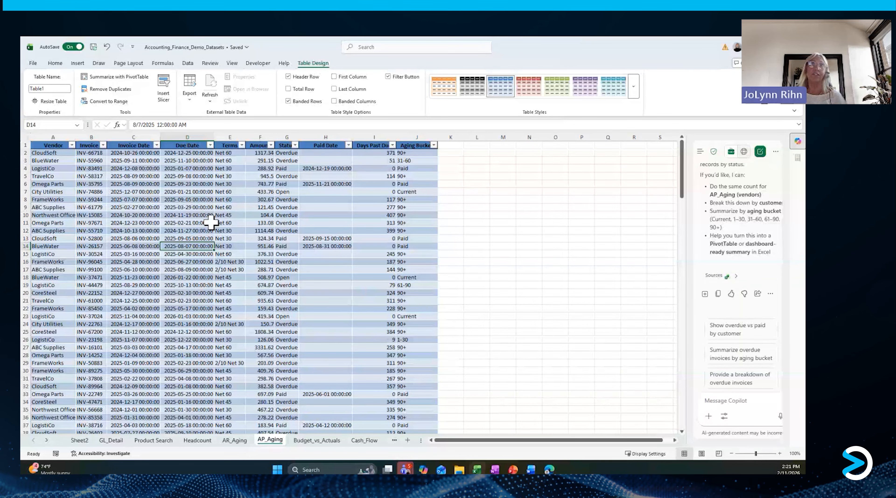
{"action": "left_click", "coordinate": [164, 94]}
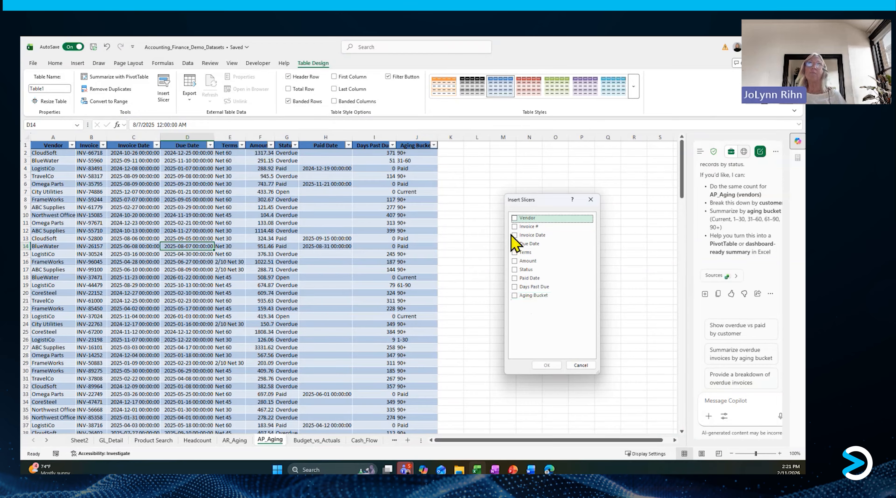
{"action": "left_click", "coordinate": [515, 218]}
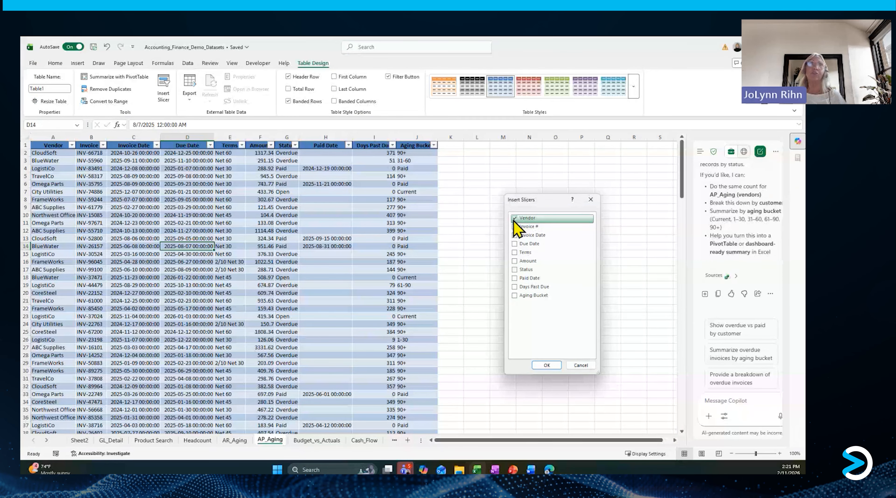
{"action": "left_click", "coordinate": [546, 365]}
{"action": "left_click_drag", "start_coordinate": [364, 242], "coordinate": [500, 168]}
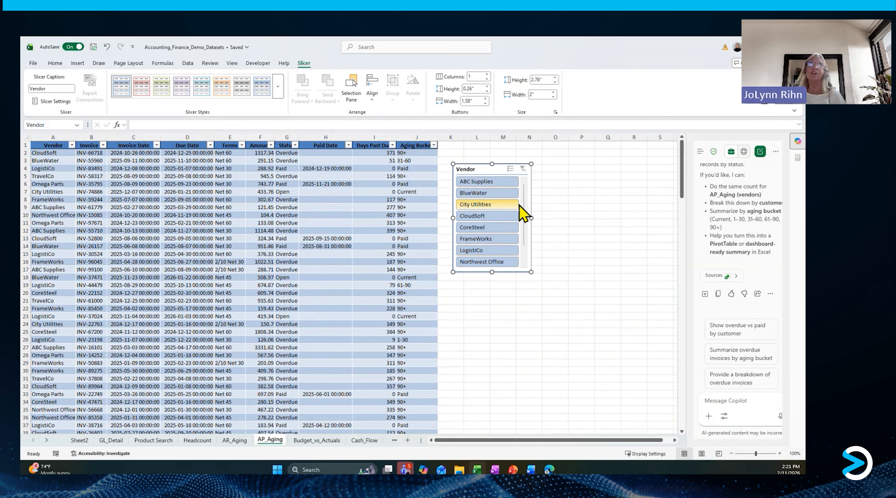
{"action": "left_click", "coordinate": [487, 92]}
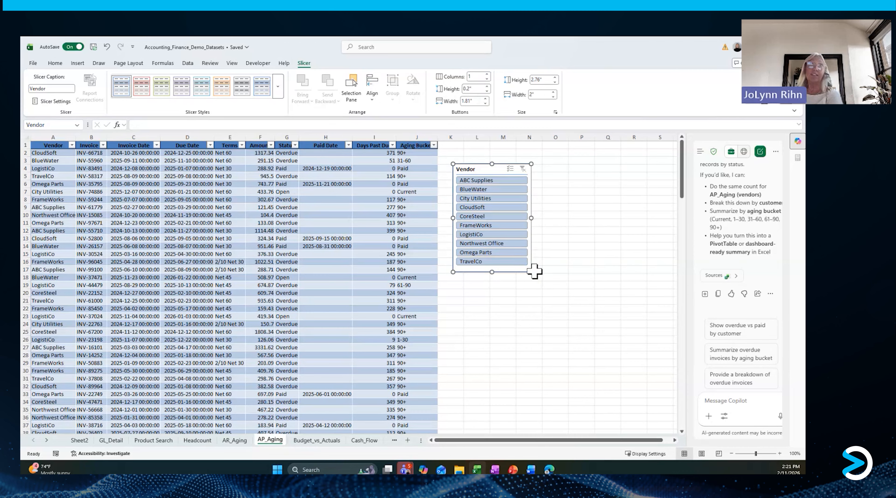
Step: Filter the AP_Aging table to City Utilities with the Vendor slicer and clear that filter
{"action": "left_click", "coordinate": [475, 201]}
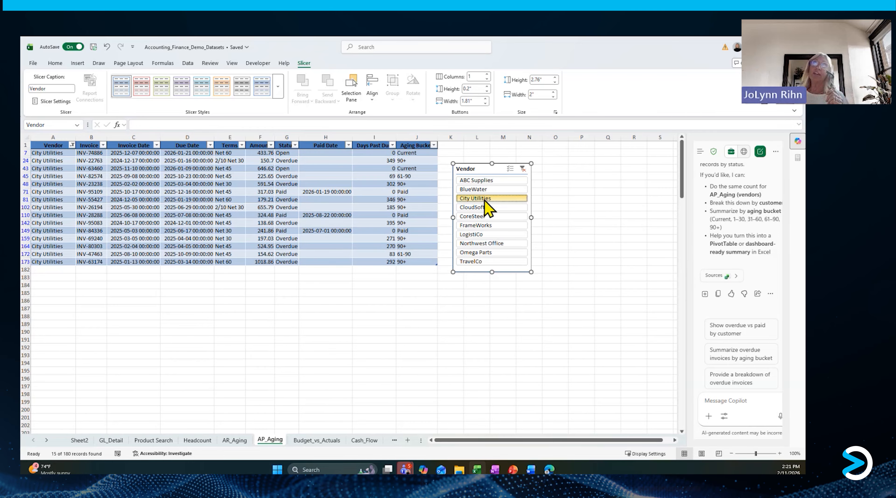
{"action": "left_click", "coordinate": [523, 169]}
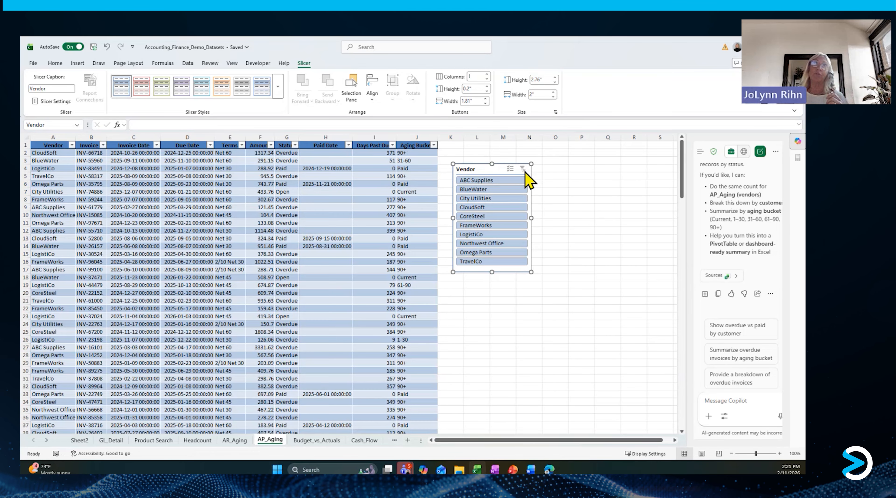
Step: Move the Vendor slicer lower on the sheet and insert six blank rows above the AP_Aging table
{"action": "left_click_drag", "start_coordinate": [505, 164], "coordinate": [527, 239]}
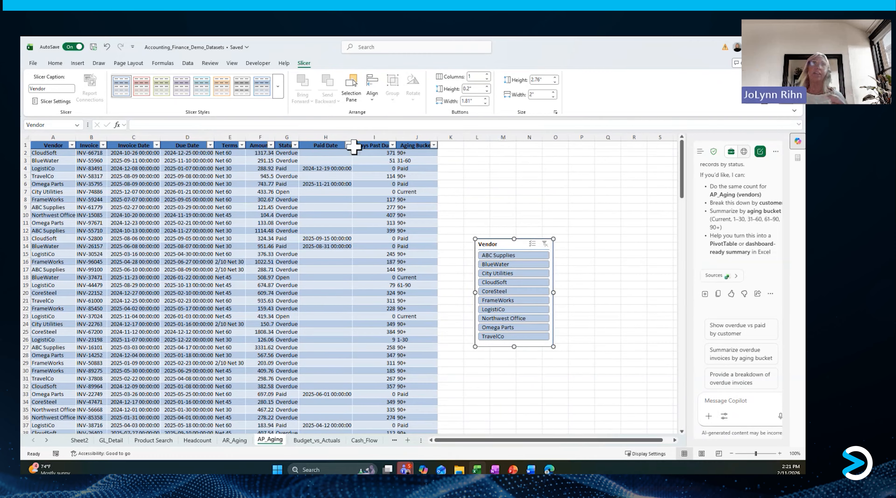
{"action": "left_click_drag", "start_coordinate": [26, 145], "coordinate": [34, 182]}
{"action": "right_click", "coordinate": [35, 181]}
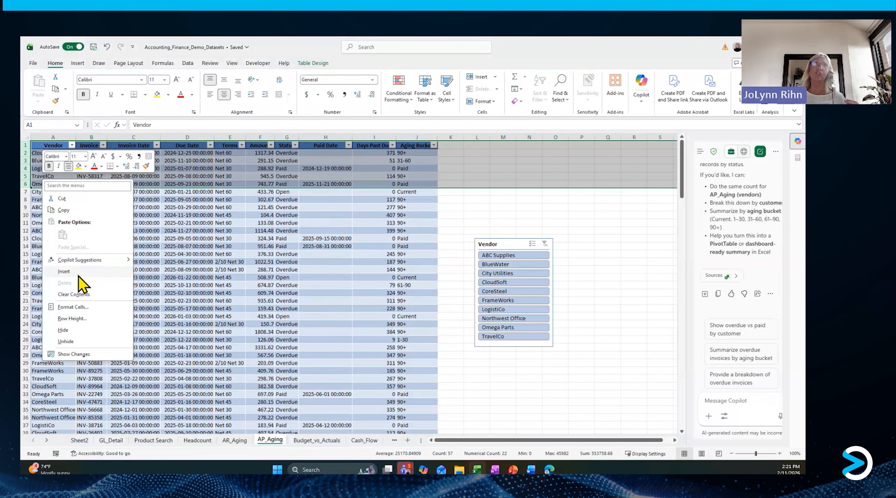
{"action": "left_click", "coordinate": [66, 272]}
Step: Enter the title "AP Aging" in cell A1 above the table
{"action": "left_click", "coordinate": [64, 144]}
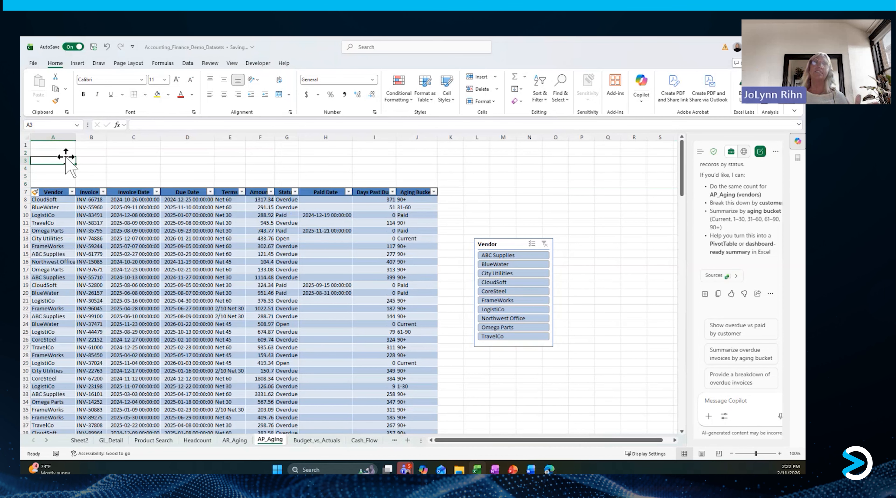
{"action": "type", "text": "AP"}
{"action": "type", "text": " Agii"}
{"action": "type", "text": "ng"}
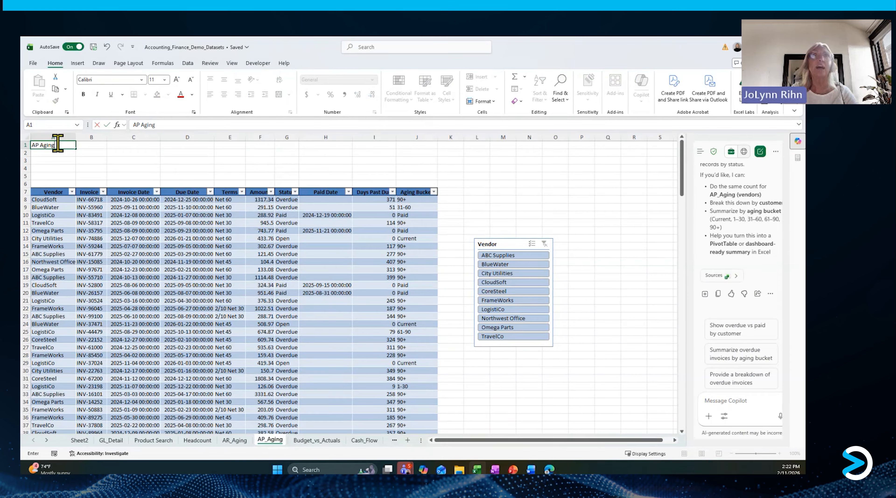
{"action": "key", "text": "Return"}
{"action": "key", "text": "Return"}
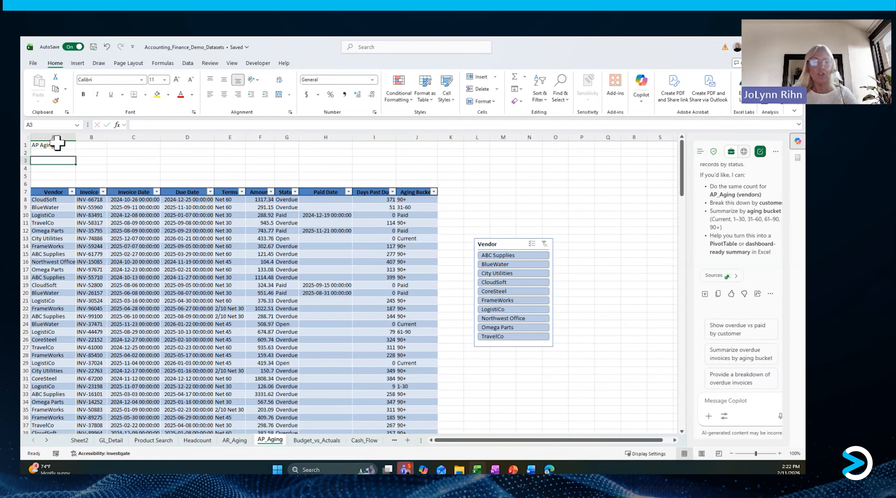
Step: Label cell A3 "Total Amount" and cell A4 "Total Amount Viewed", and widen column A to fit the labels
{"action": "type", "text": "Total"}
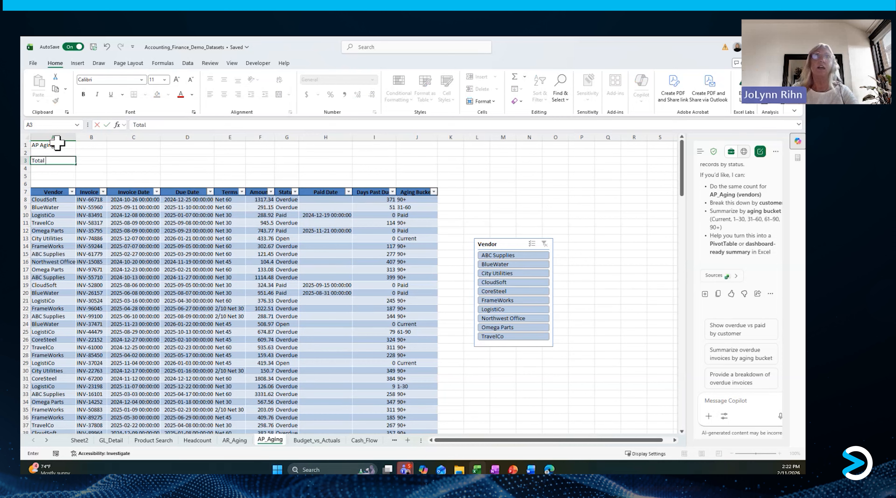
{"action": "type", "text": " Amount"}
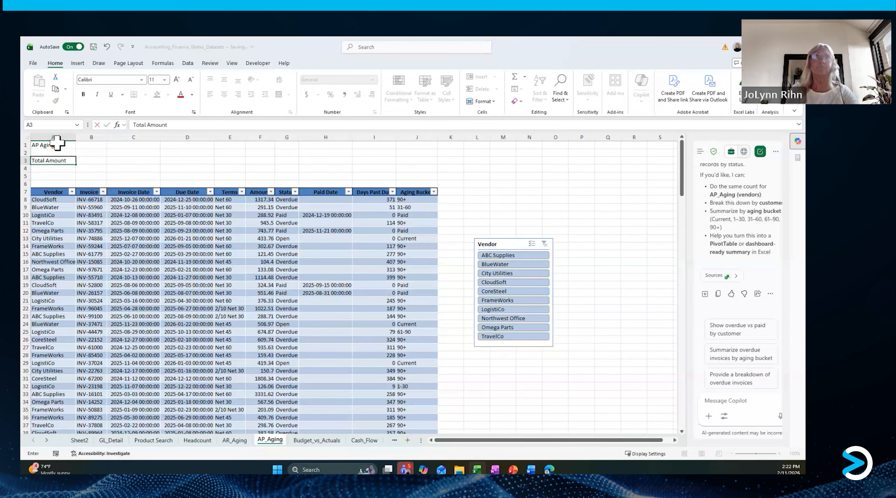
{"action": "key", "text": "Return"}
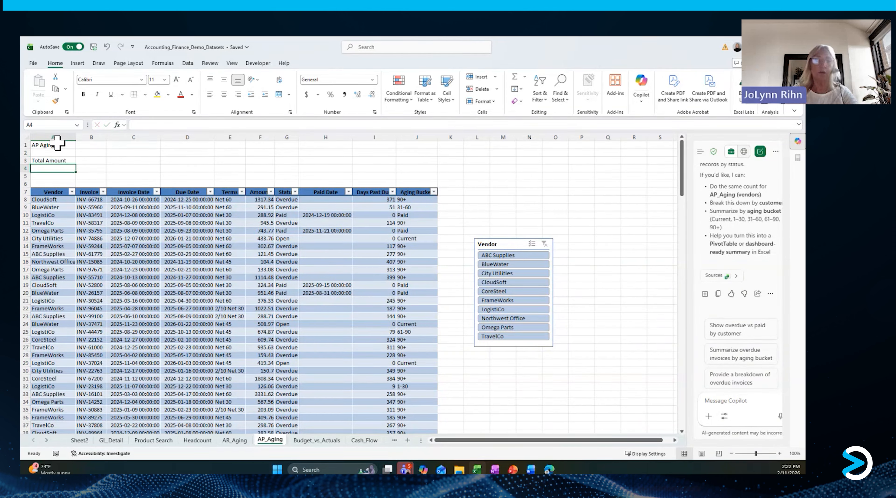
{"action": "type", "text": "Total Amount"}
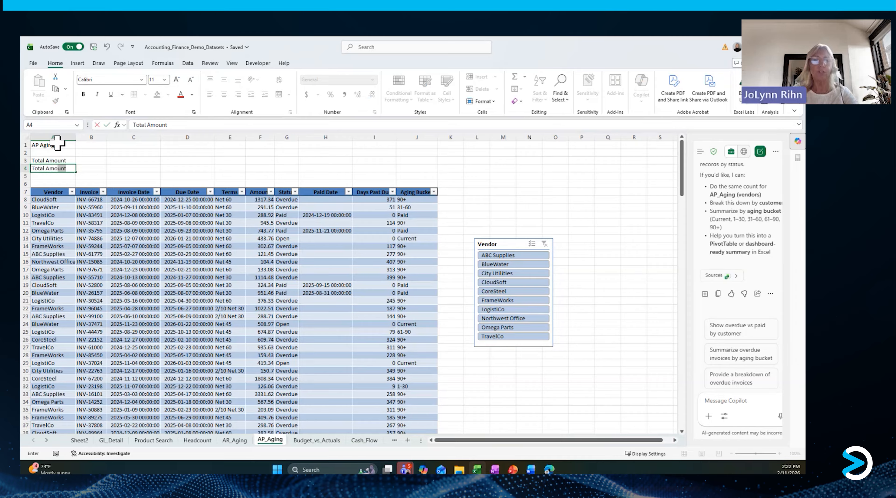
{"action": "type", "text": " Viewed"}
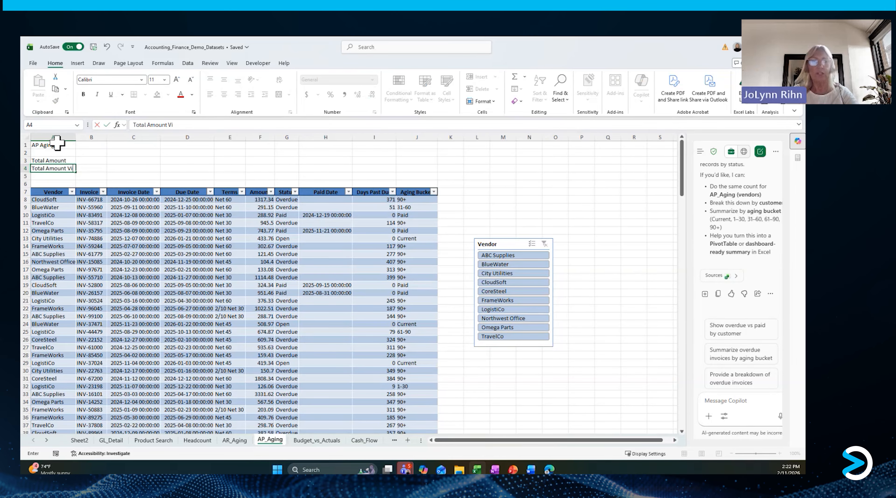
{"action": "key", "text": "Return"}
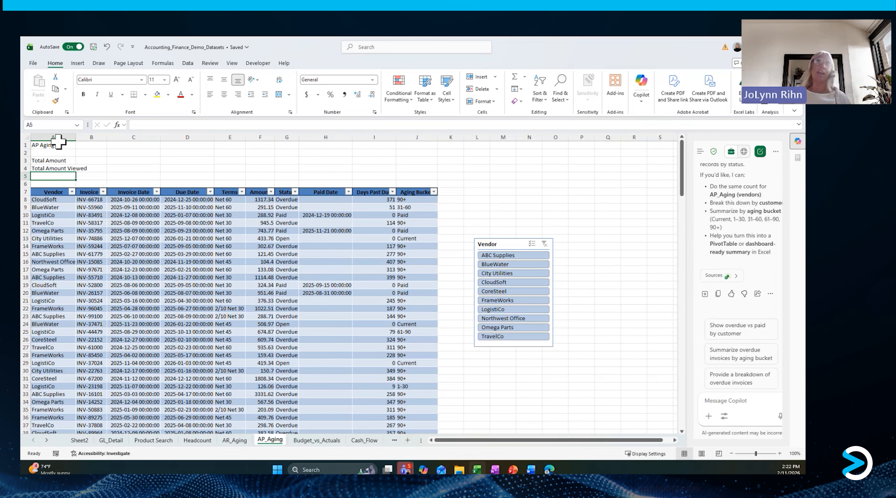
{"action": "left_click_drag", "start_coordinate": [76, 138], "coordinate": [90, 138]}
Step: Calculate the total amount in cell B3 with =SUM(Table1[Amount])
{"action": "left_click", "coordinate": [111, 161]}
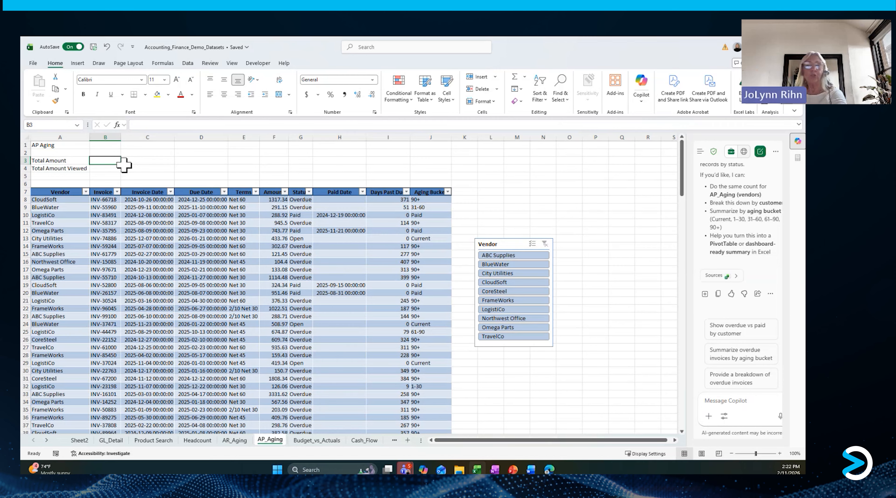
{"action": "type", "text": "=s"}
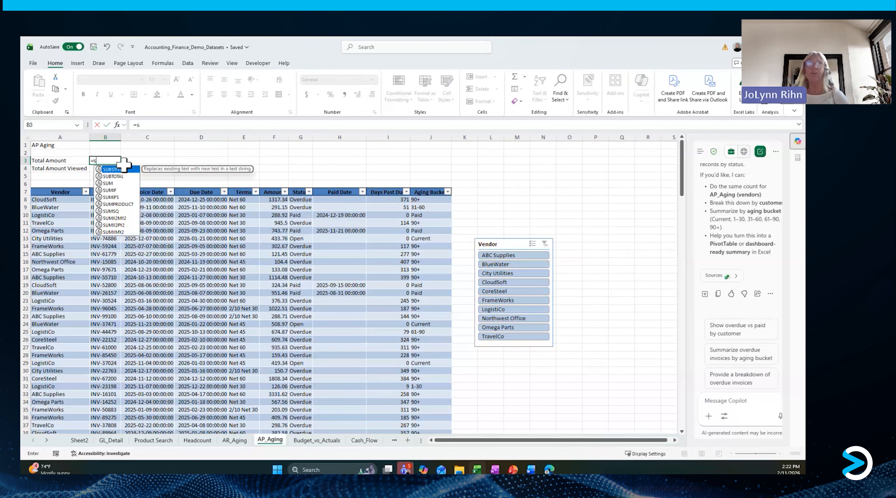
{"action": "type", "text": "u"}
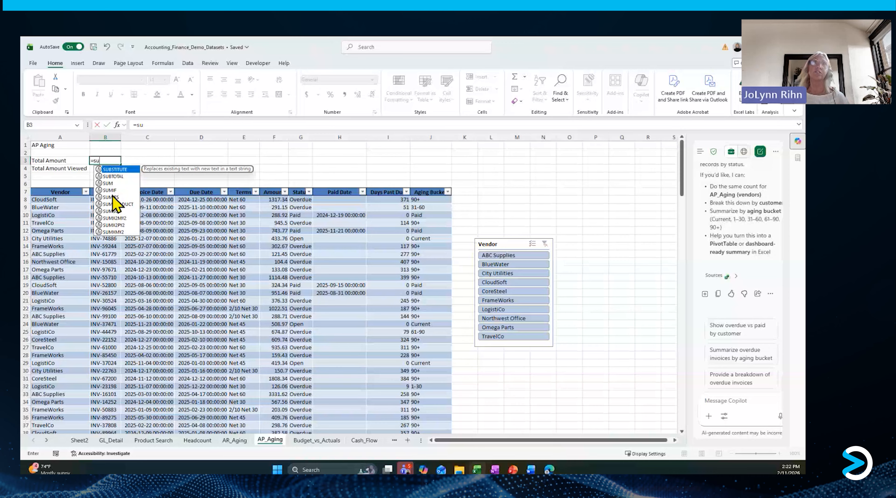
{"action": "double_click", "coordinate": [107, 184]}
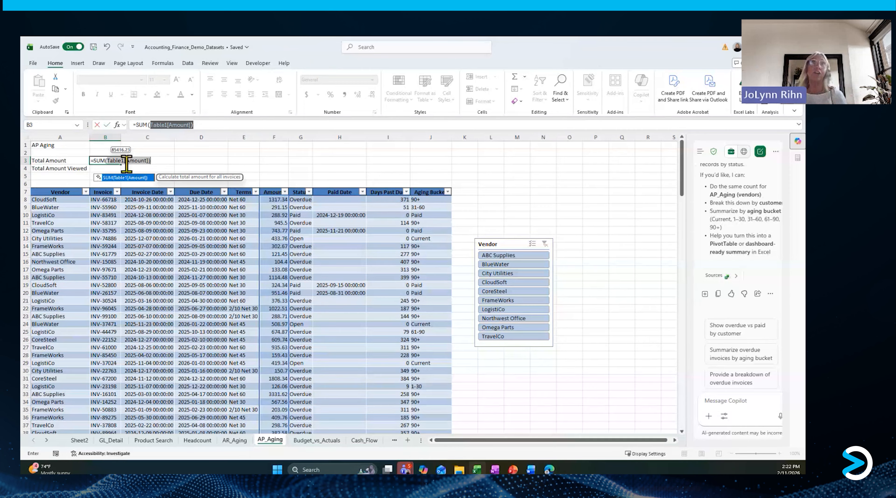
{"action": "left_click", "coordinate": [202, 126]}
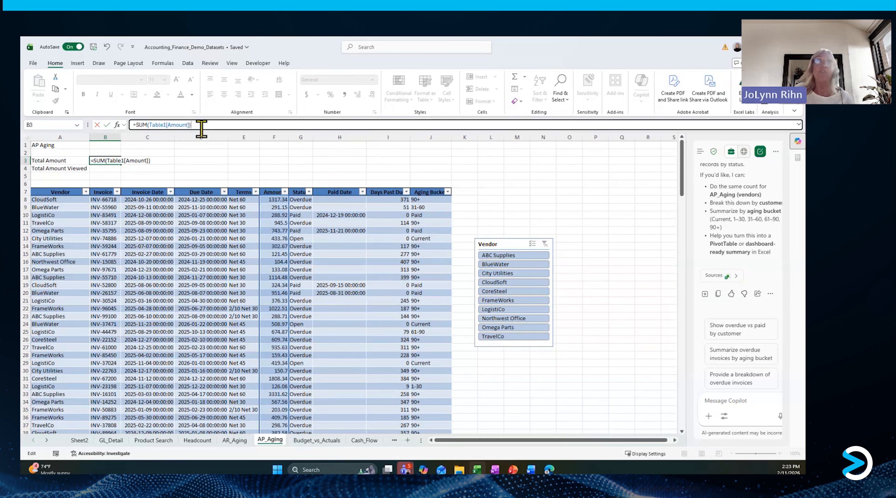
{"action": "key", "text": "ctrl+Return"}
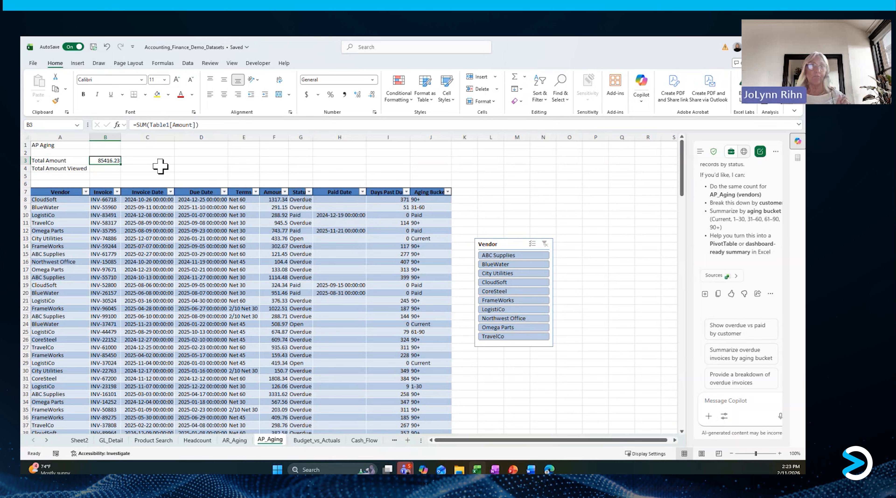
Step: Calculate the total of the visible rows in cell B4 with =SUBTOTAL(9,Table1[Amount])
{"action": "left_click", "coordinate": [102, 169]}
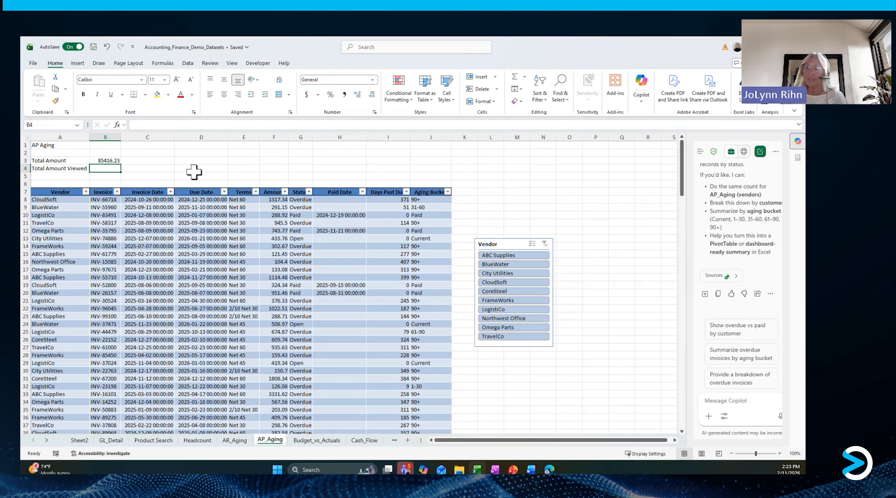
{"action": "type", "text": "=sub"}
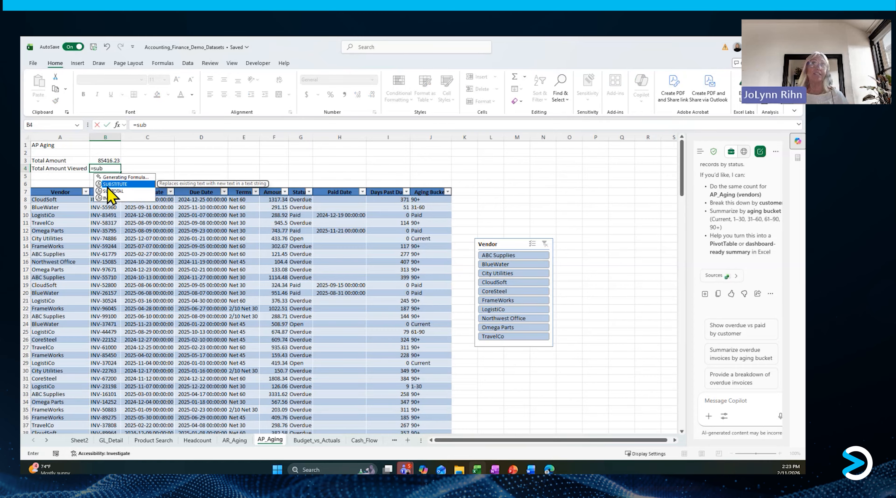
{"action": "double_click", "coordinate": [113, 191]}
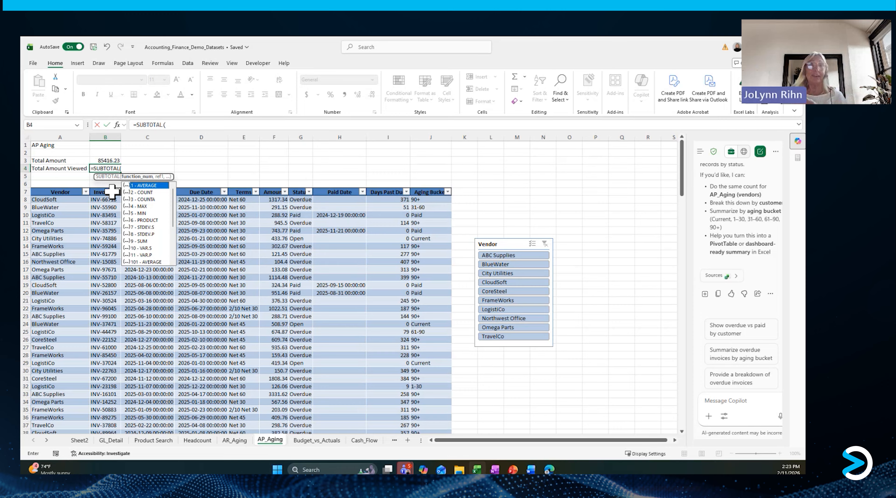
{"action": "double_click", "coordinate": [141, 241]}
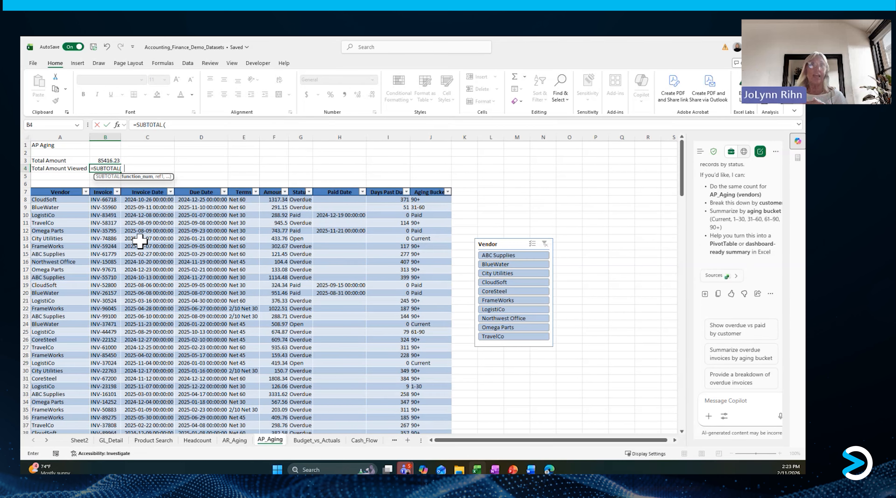
{"action": "type", "text": ",Table1[Amount"}
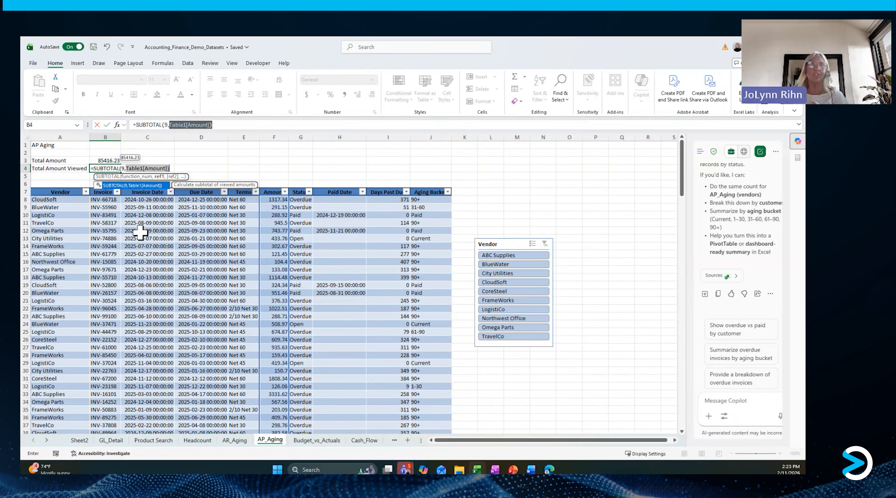
{"action": "left_click", "coordinate": [226, 125]}
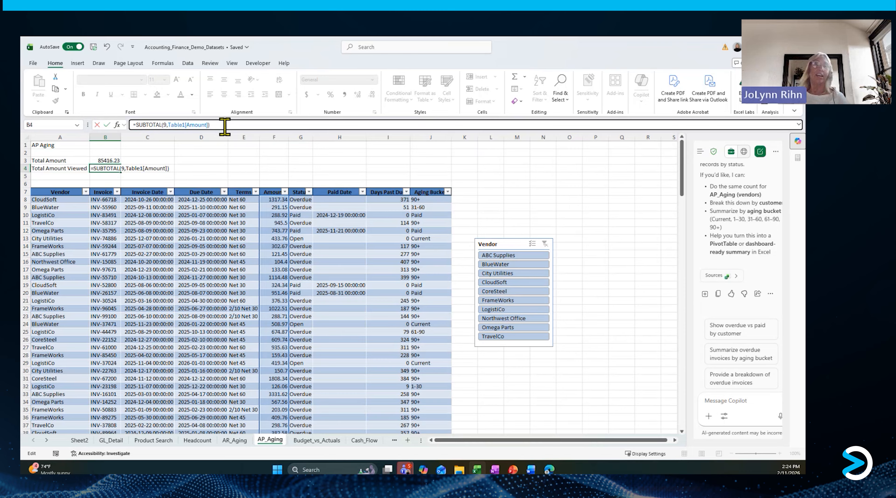
{"action": "key", "text": "ctrl+Return"}
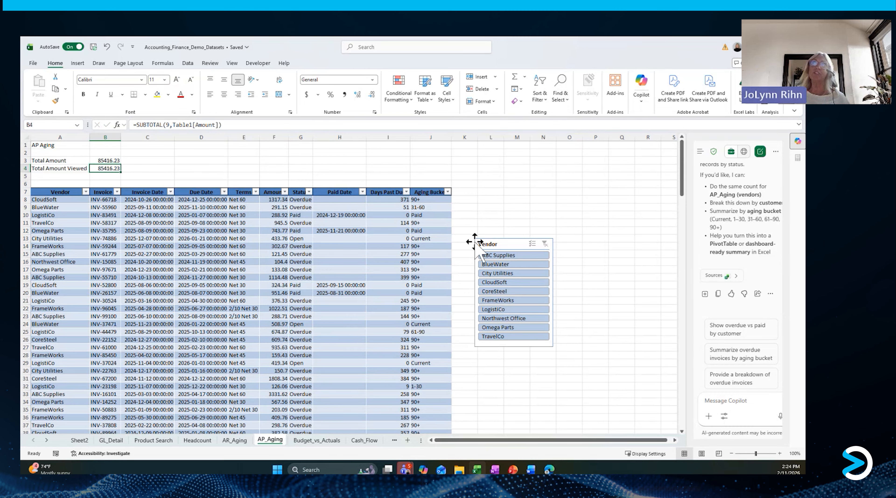
Step: Move the Vendor slicer up near the first rows and filter the AP_Aging table to BlueWater
{"action": "left_click_drag", "start_coordinate": [509, 248], "coordinate": [504, 157]}
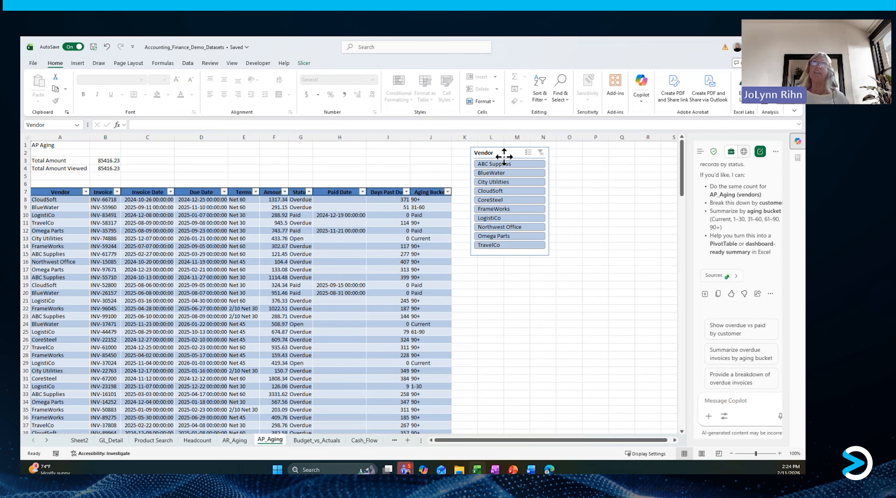
{"action": "left_click", "coordinate": [491, 173]}
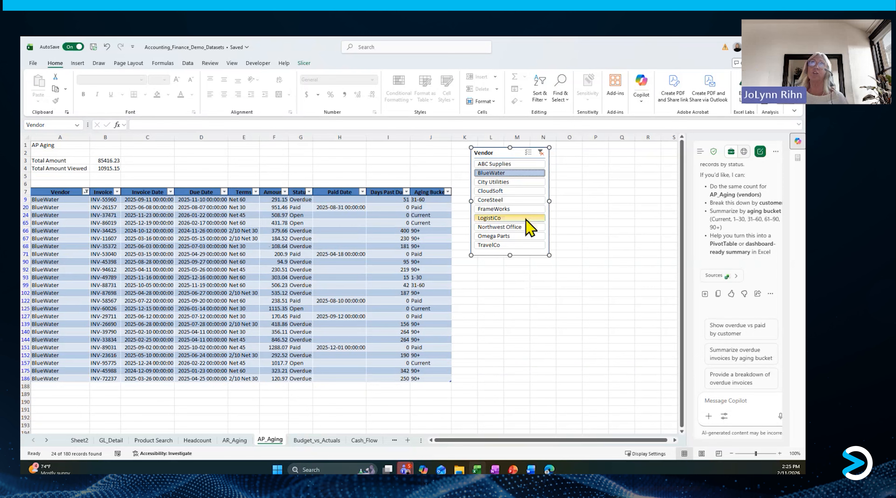
Step: Filter the AP_Aging table to FrameWorks, turn on the Vendor slicer's multi-select, and add BlueWater, TravelCo and City Utilities to the selection
{"action": "left_click", "coordinate": [506, 209]}
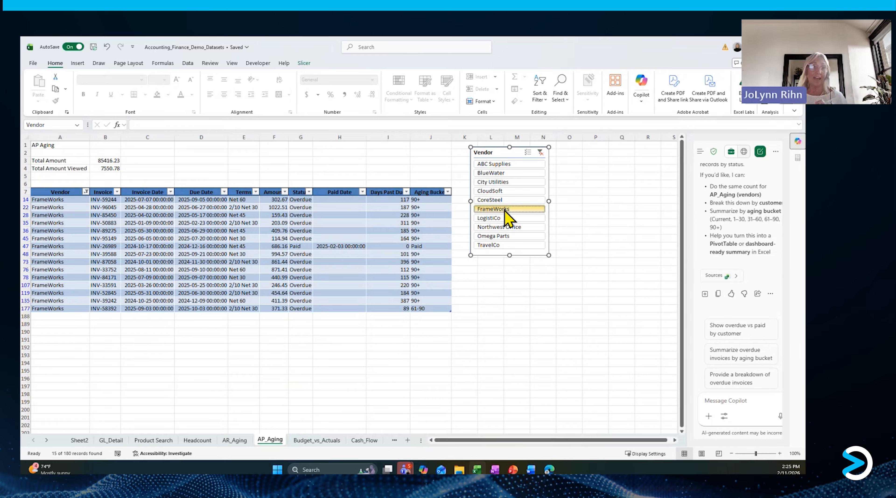
{"action": "left_click", "coordinate": [529, 156]}
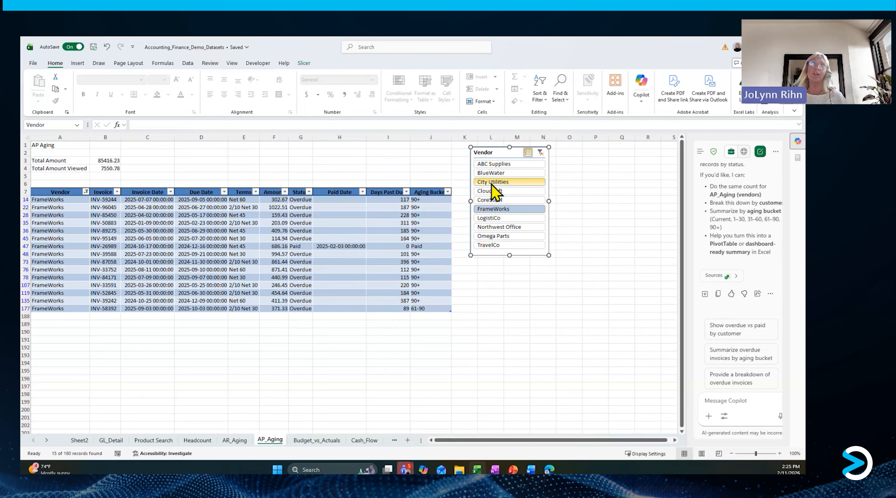
{"action": "left_click", "coordinate": [492, 173]}
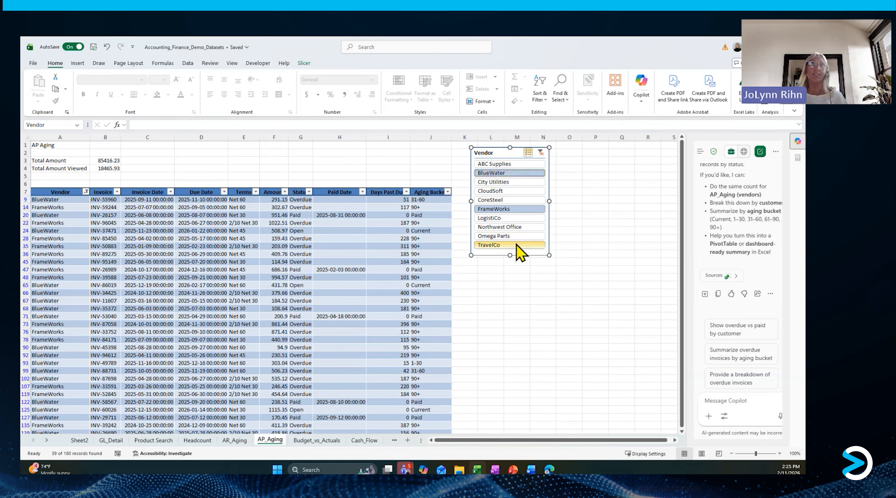
{"action": "left_click", "coordinate": [517, 245]}
{"action": "left_click", "coordinate": [491, 182]}
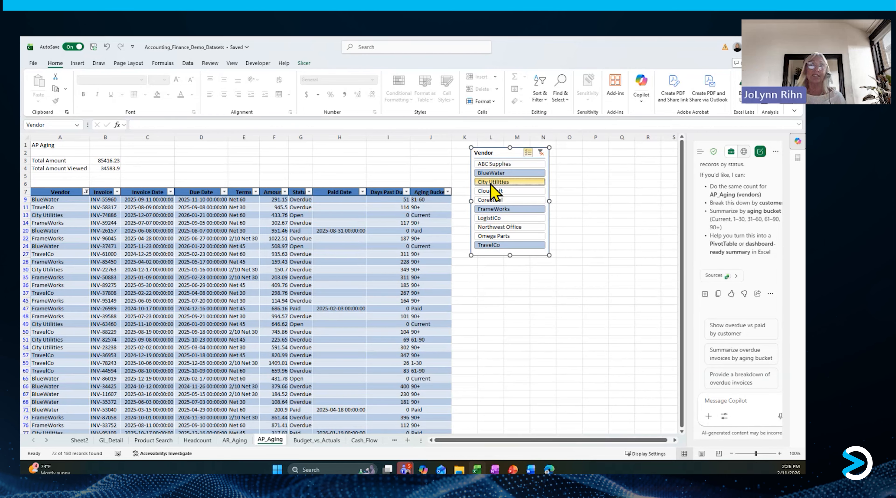
Step: Remove City Utilities, BlueWater and TravelCo from the Vendor slicer selection, and clear the slicer's filter
{"action": "left_click", "coordinate": [491, 182]}
{"action": "left_click", "coordinate": [494, 173]}
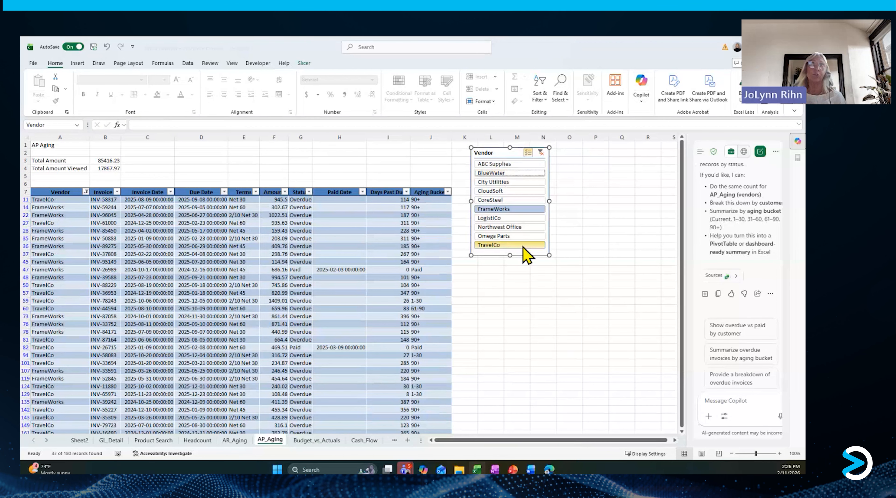
{"action": "left_click", "coordinate": [524, 246]}
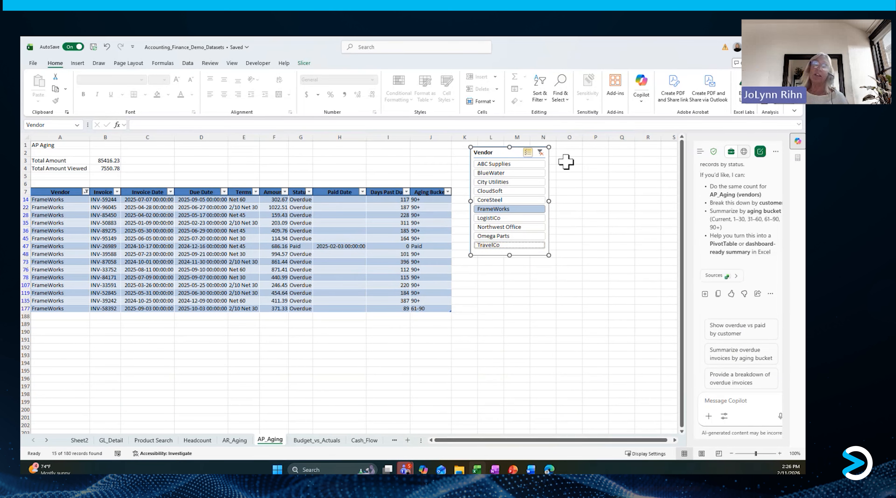
{"action": "left_click", "coordinate": [540, 153]}
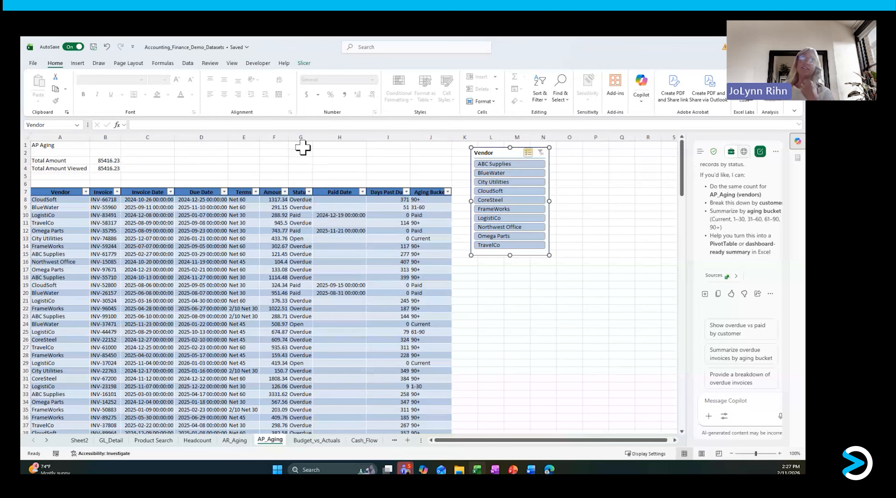
Step: Show the workbook's Navigation pane and use it to visit the GL_Detail sheet and its Period, Journal_ID and Debit named ranges
{"action": "left_click", "coordinate": [232, 63]}
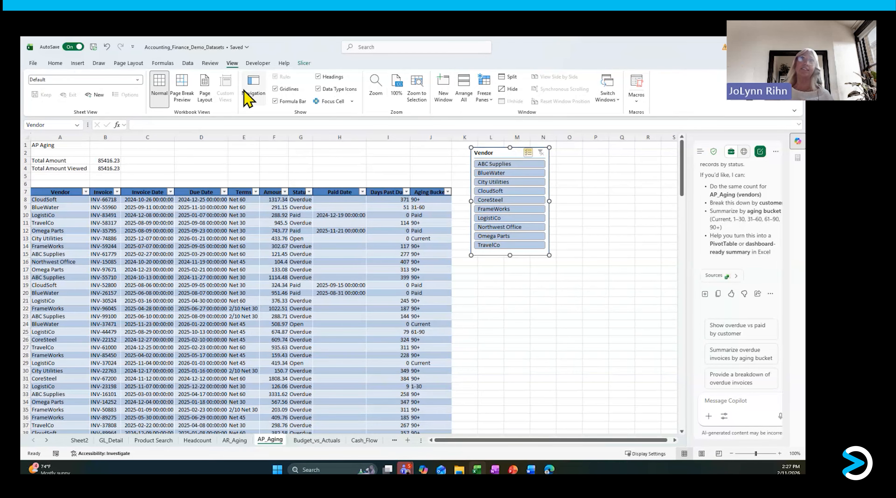
{"action": "left_click", "coordinate": [254, 91]}
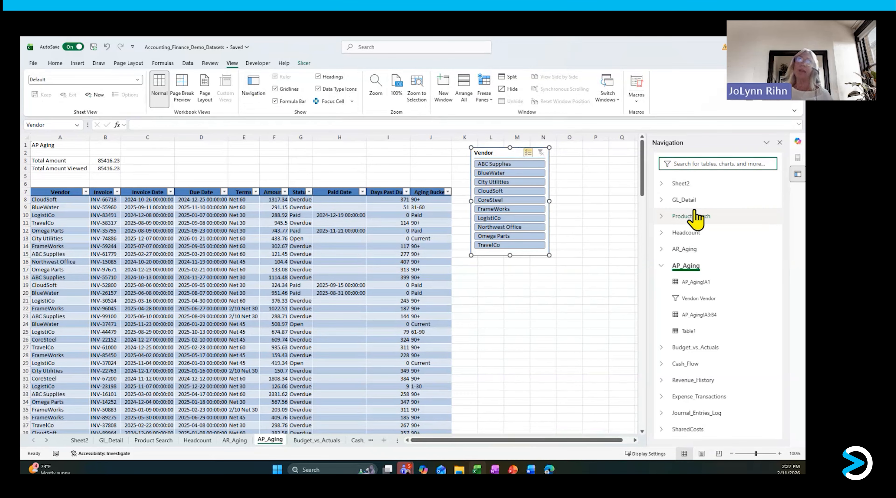
{"action": "left_click", "coordinate": [693, 203]}
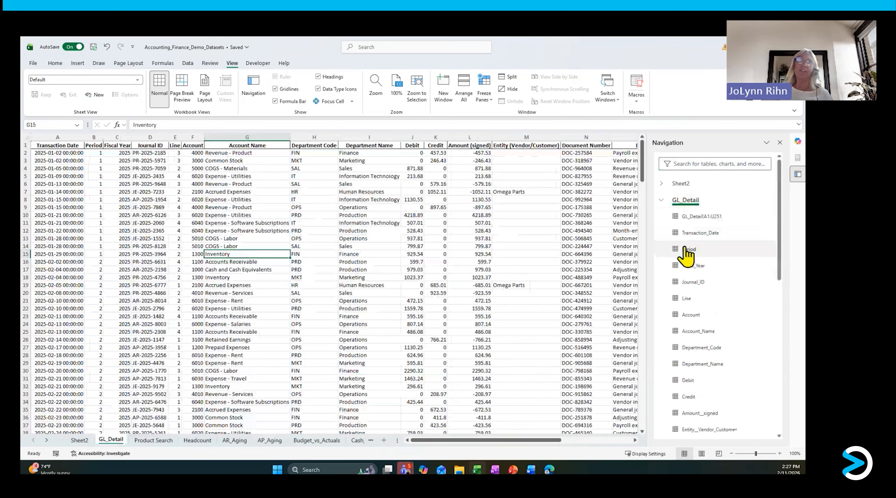
{"action": "left_click", "coordinate": [688, 250]}
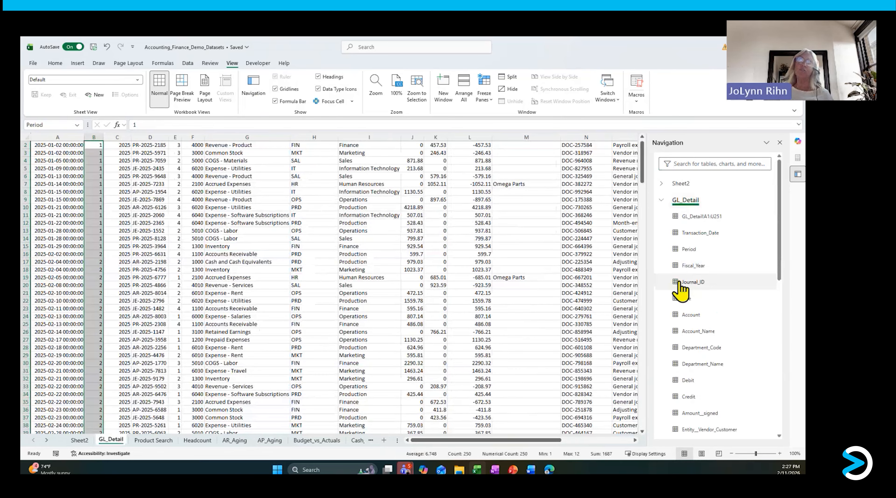
{"action": "left_click", "coordinate": [689, 283]}
{"action": "left_click", "coordinate": [687, 380]}
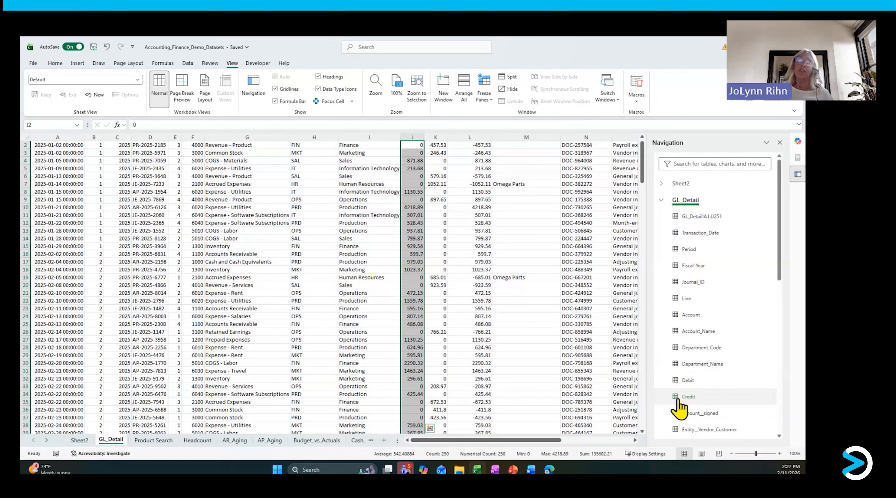
Step: Collapse GL_Detail and expand Revenue_History in the sheet outline, visit the SharedCosts sheet, and return to the Copilot pane
{"action": "left_click", "coordinate": [662, 200]}
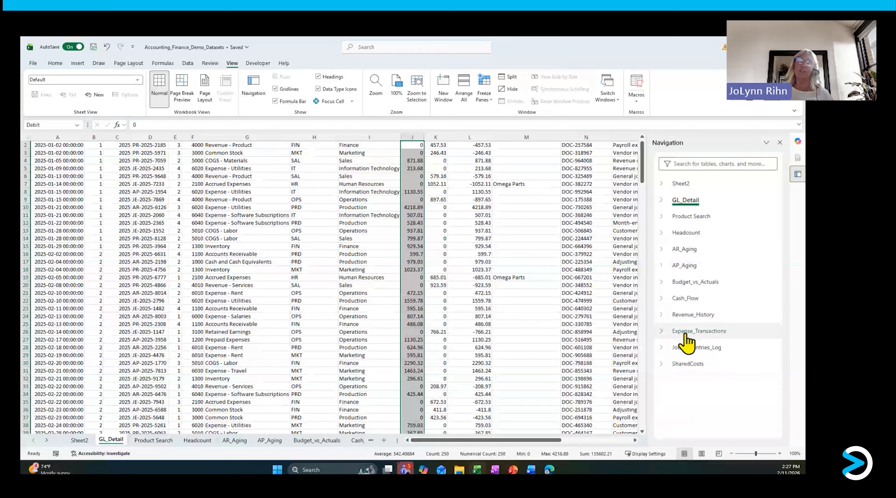
{"action": "left_click", "coordinate": [662, 315]}
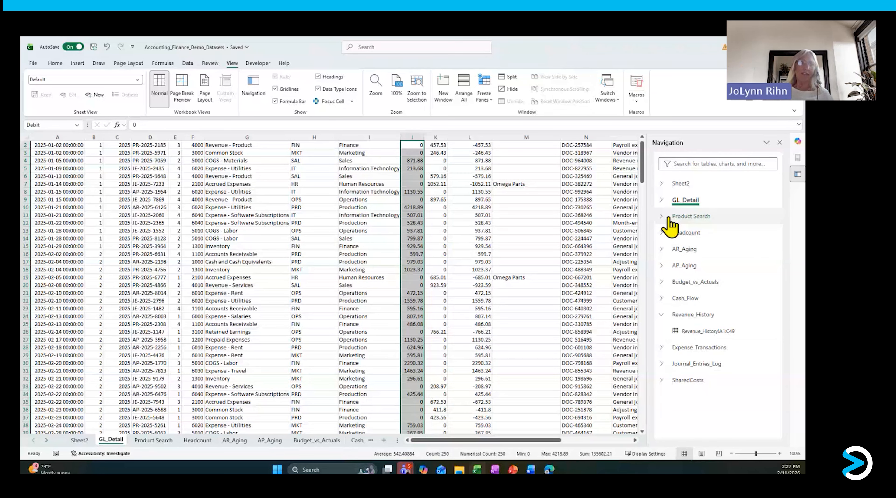
{"action": "left_click", "coordinate": [684, 382]}
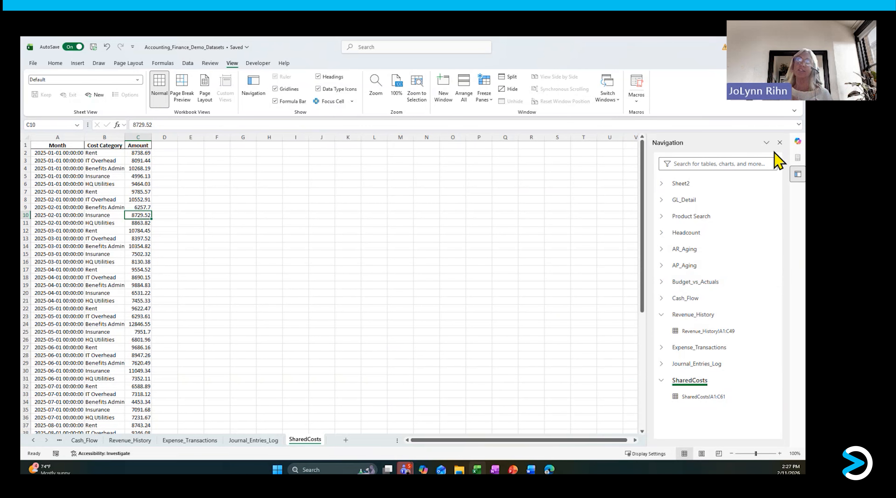
{"action": "left_click", "coordinate": [798, 141]}
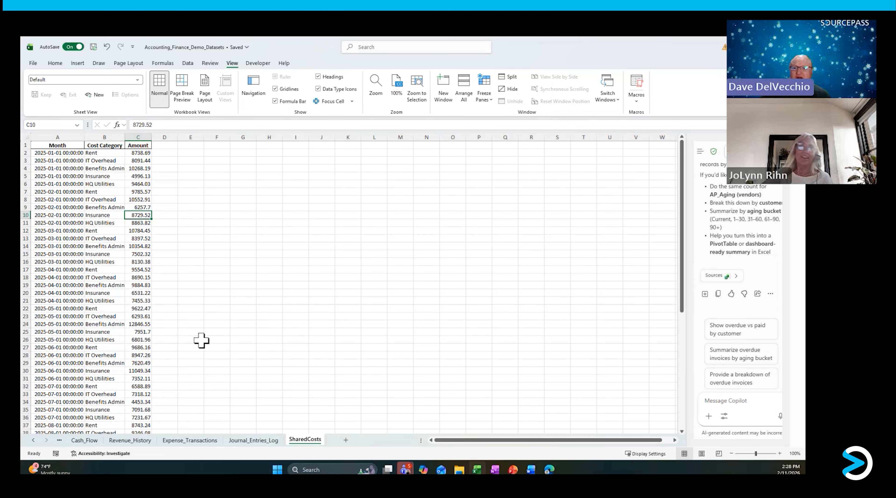
Step: Return to the GL_Detail sheet and replace the Debit range selection with the single cell E26
{"action": "left_click", "coordinate": [33, 441]}
{"action": "left_click", "coordinate": [33, 440]}
{"action": "left_click", "coordinate": [33, 441]}
{"action": "left_click", "coordinate": [33, 441]}
{"action": "left_click", "coordinate": [33, 440]}
{"action": "left_click", "coordinate": [33, 441]}
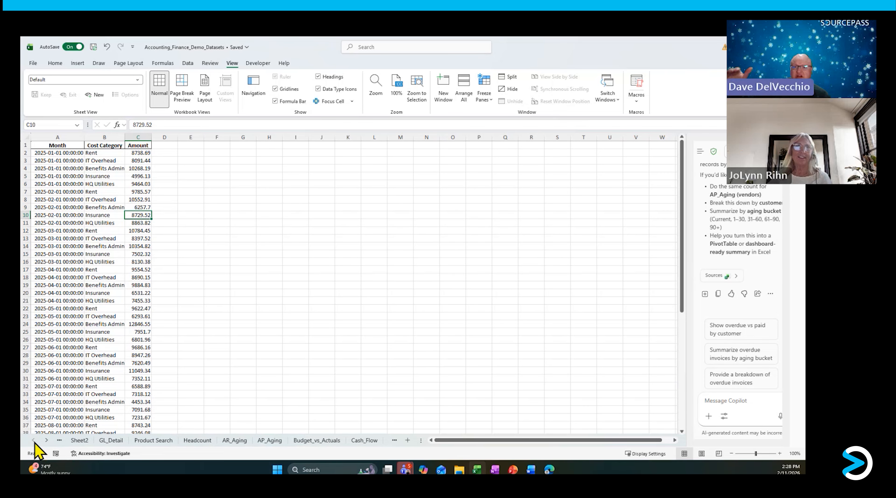
{"action": "left_click", "coordinate": [116, 443]}
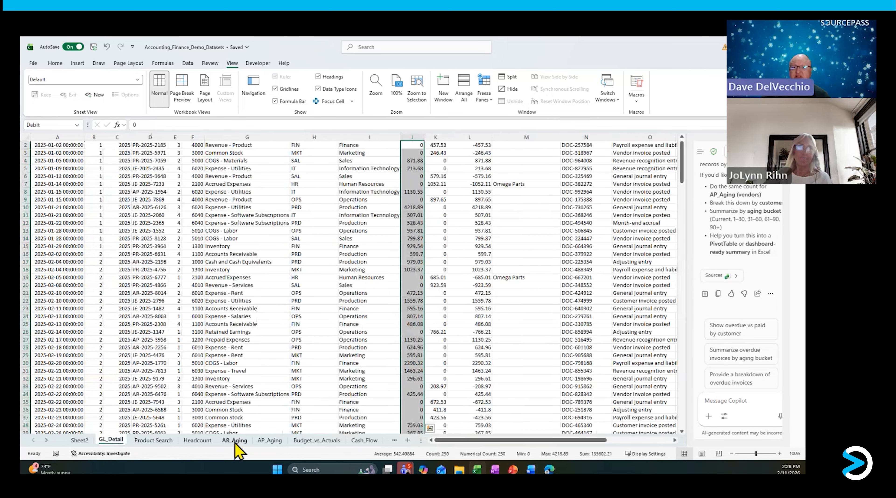
{"action": "scroll", "coordinate": [169, 334], "scroll_direction": "up", "scroll_amount": 1}
{"action": "left_click", "coordinate": [171, 339]}
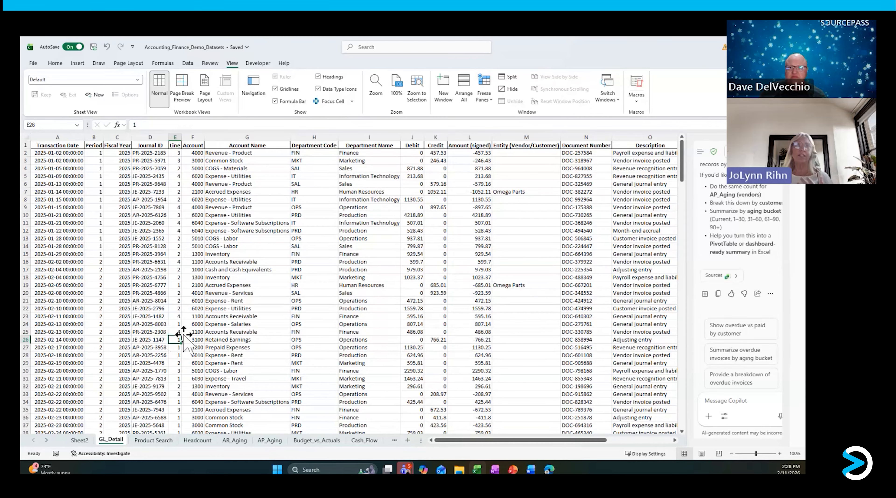
Step: Switch by way of AP_Aging to the AR_Aging sheet and look through its customer invoice rows
{"action": "left_click", "coordinate": [271, 442]}
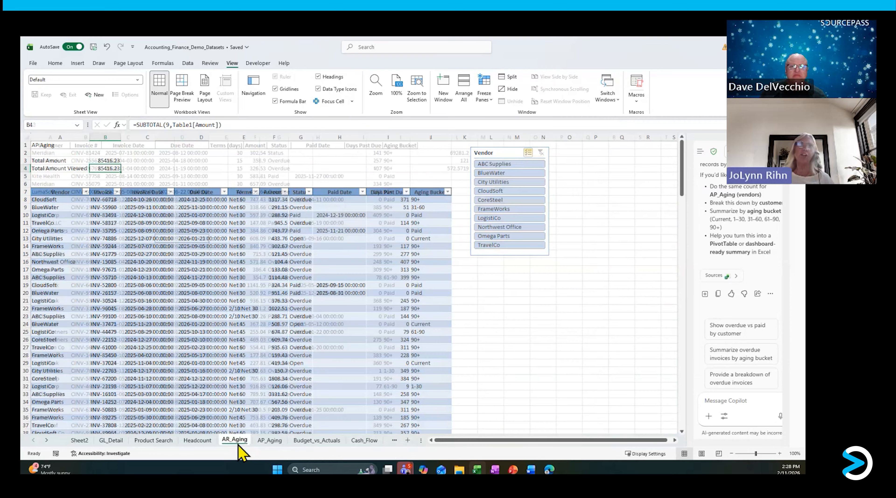
{"action": "left_click", "coordinate": [235, 441]}
{"action": "scroll", "coordinate": [194, 272], "scroll_direction": "down", "scroll_amount": 20}
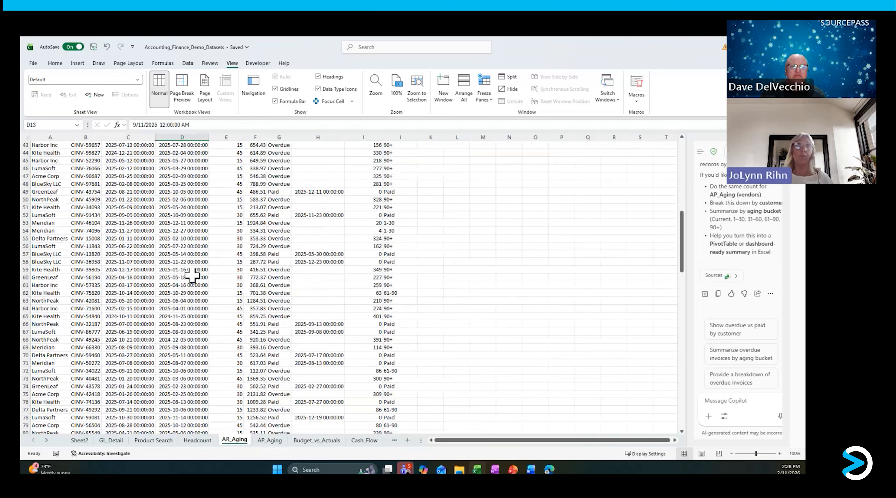
{"action": "scroll", "coordinate": [192, 276], "scroll_direction": "up", "scroll_amount": 20}
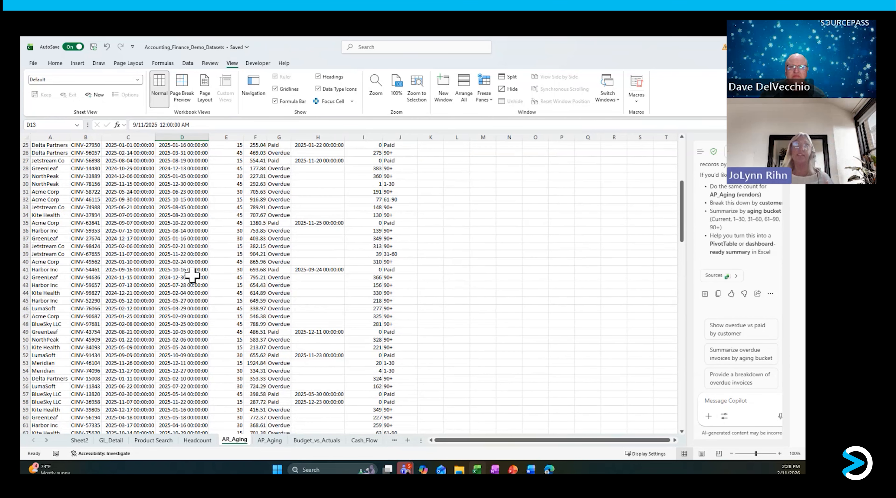
{"action": "scroll", "coordinate": [192, 276], "scroll_direction": "up", "scroll_amount": 8}
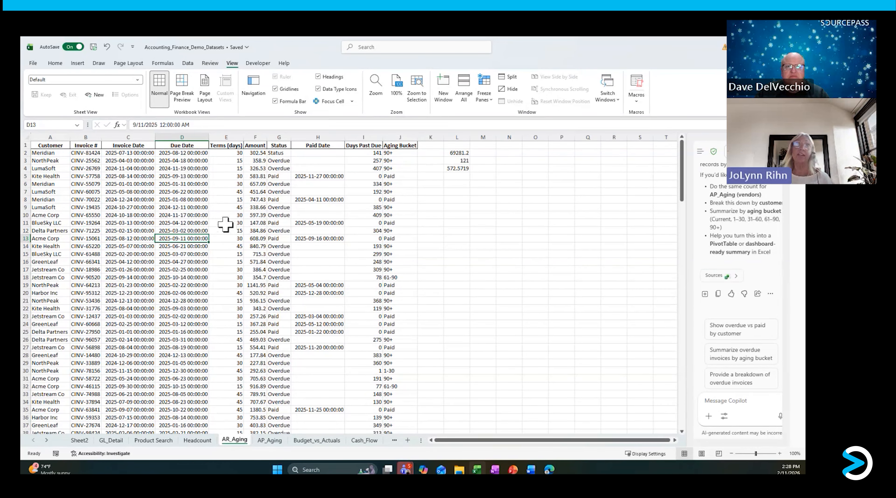
Step: Edit the Status name in the Name Manager to refer to =AR_Aging!$G$2:$G$300, and close the manager
{"action": "left_click", "coordinate": [164, 65]}
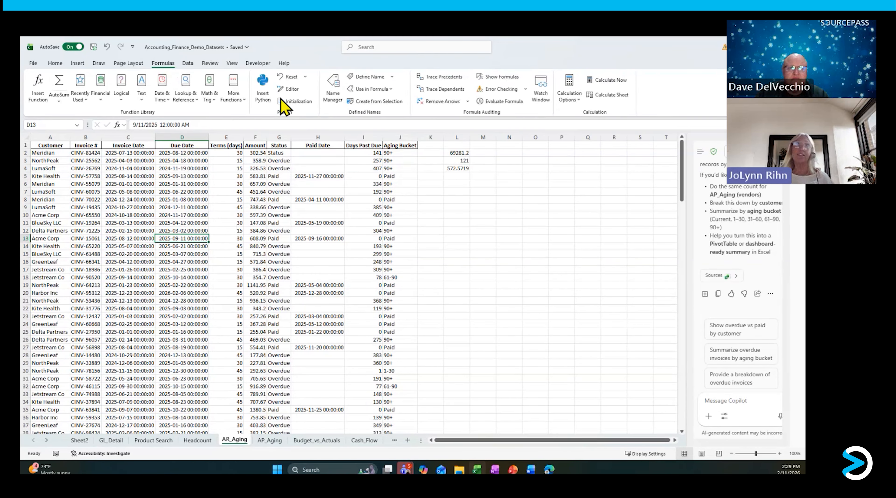
{"action": "left_click", "coordinate": [334, 96]}
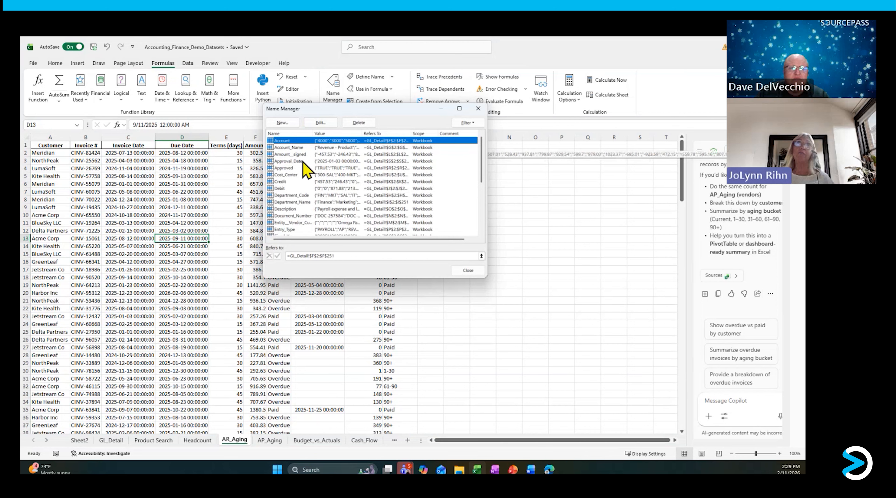
{"action": "scroll", "coordinate": [300, 212], "scroll_direction": "down", "scroll_amount": 4}
{"action": "left_click", "coordinate": [291, 223]}
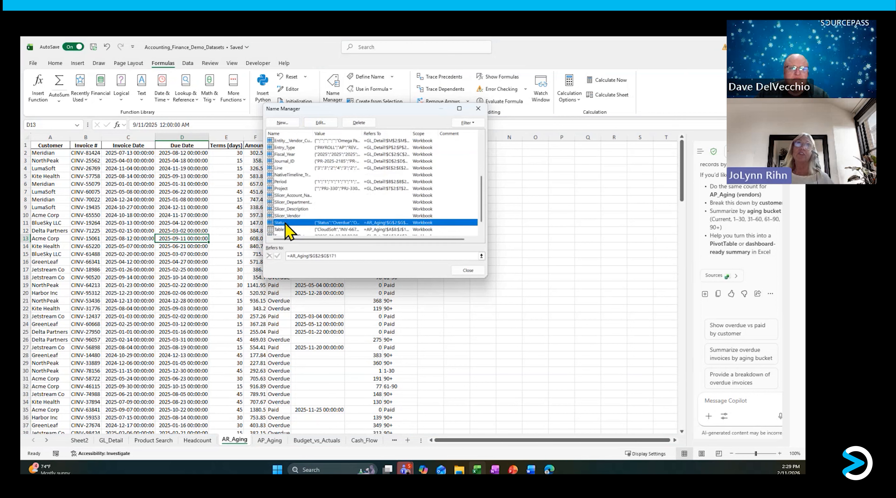
{"action": "left_click", "coordinate": [320, 122]}
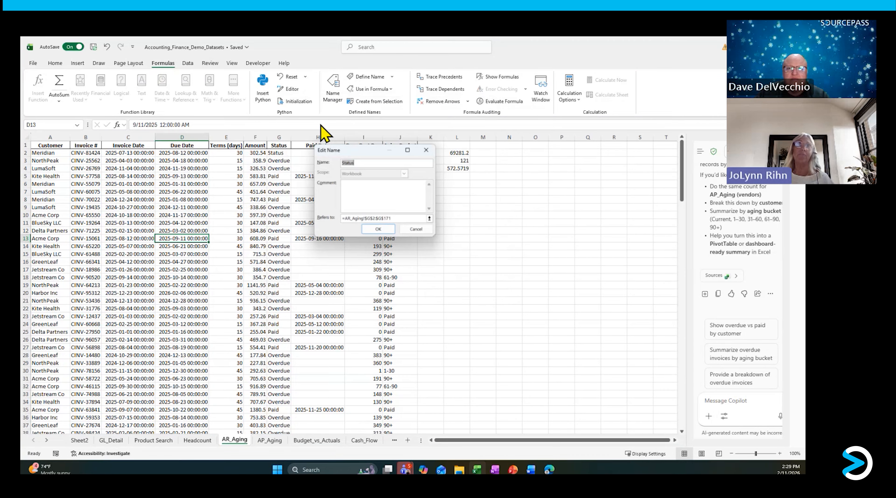
{"action": "left_click", "coordinate": [391, 219]}
{"action": "left_click_drag", "start_coordinate": [391, 219], "coordinate": [384, 219]}
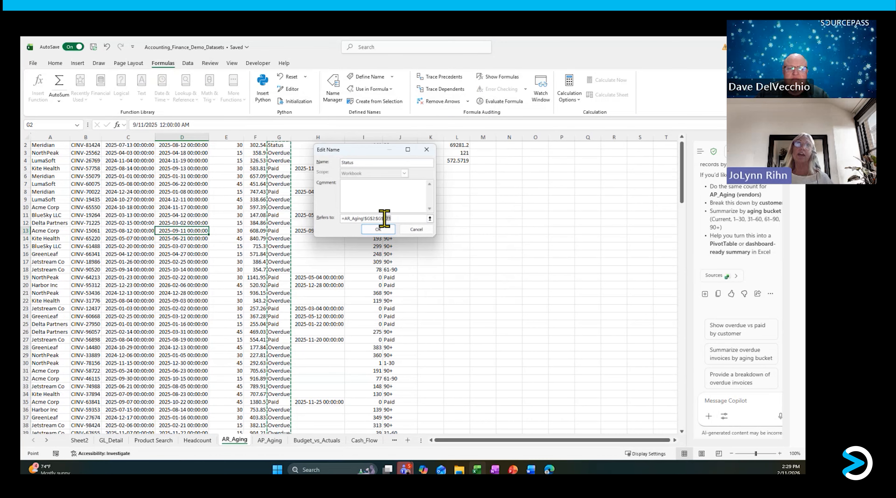
{"action": "type", "text": "300"}
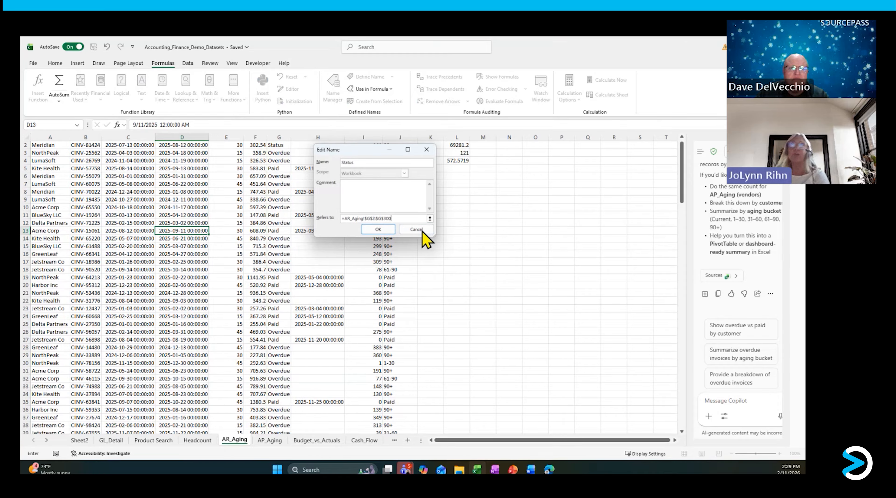
{"action": "left_click", "coordinate": [382, 230]}
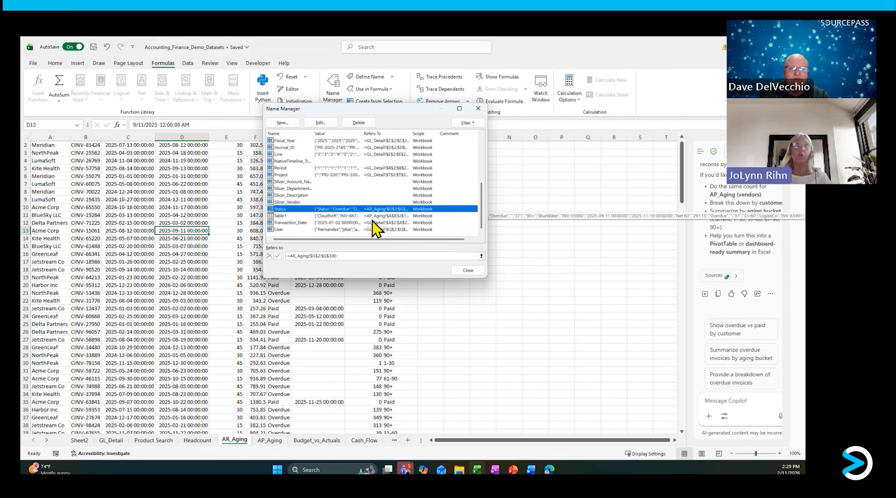
{"action": "left_click", "coordinate": [471, 270]}
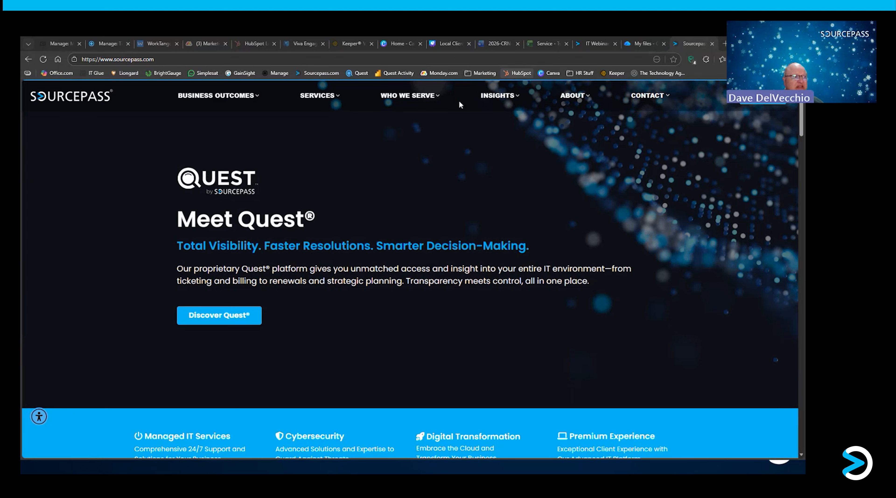
Step: On the Sourcepass website in the browser, open the past webinars and look through the Digital Transformation Webinars in the video library
{"action": "mouse_move", "coordinate": [499, 97]}
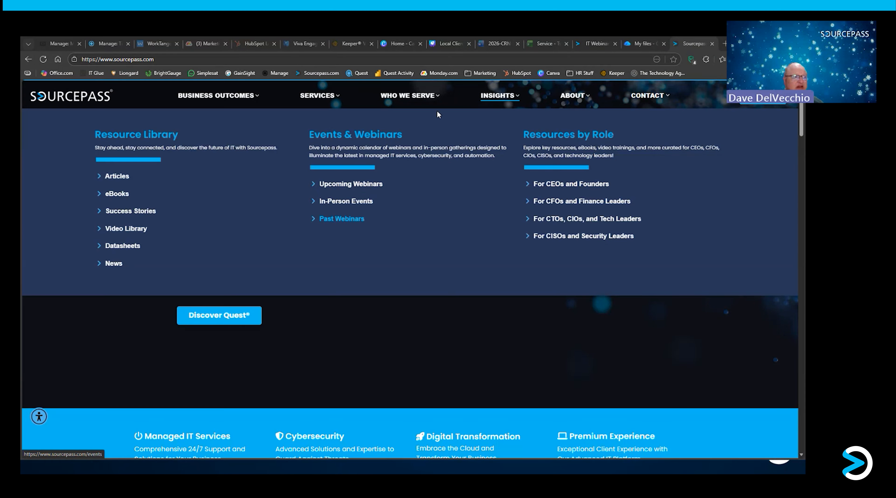
{"action": "left_click", "coordinate": [342, 220]}
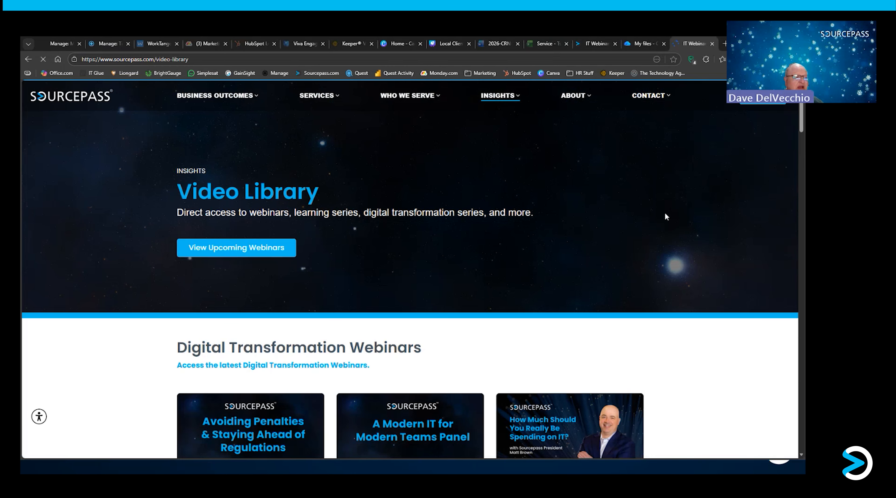
{"action": "scroll", "coordinate": [666, 217], "scroll_direction": "down", "scroll_amount": 5}
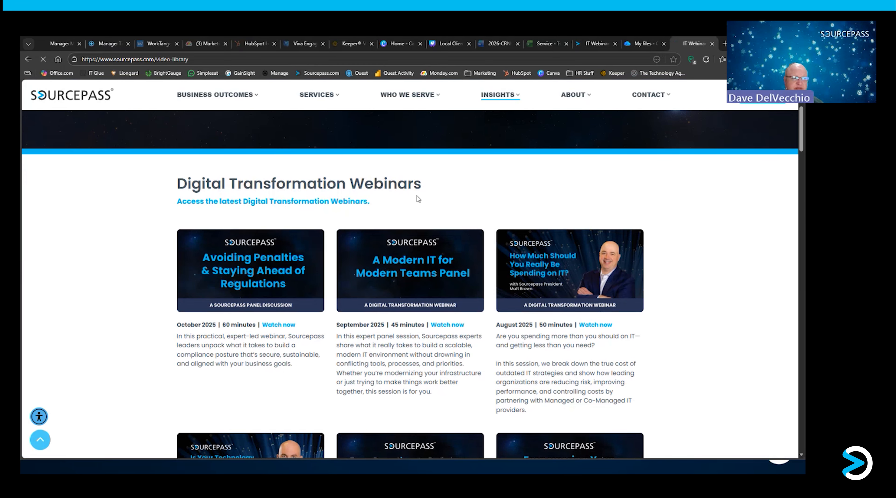
{"action": "scroll", "coordinate": [419, 199], "scroll_direction": "down", "scroll_amount": 15}
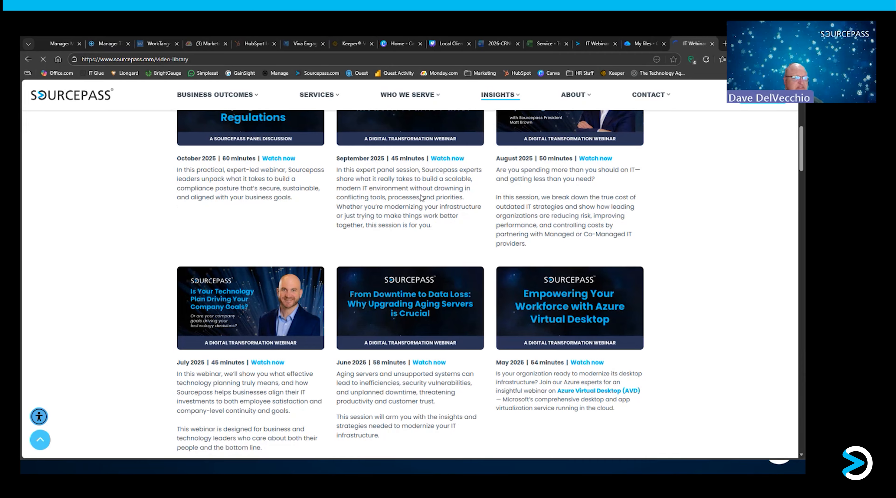
Step: Look through the remaining Digital Transformation Webinars and the IT Webinars by Industry section of the video library
{"action": "scroll", "coordinate": [421, 195], "scroll_direction": "down", "scroll_amount": 1}
{"action": "scroll", "coordinate": [459, 175], "scroll_direction": "up", "scroll_amount": 8}
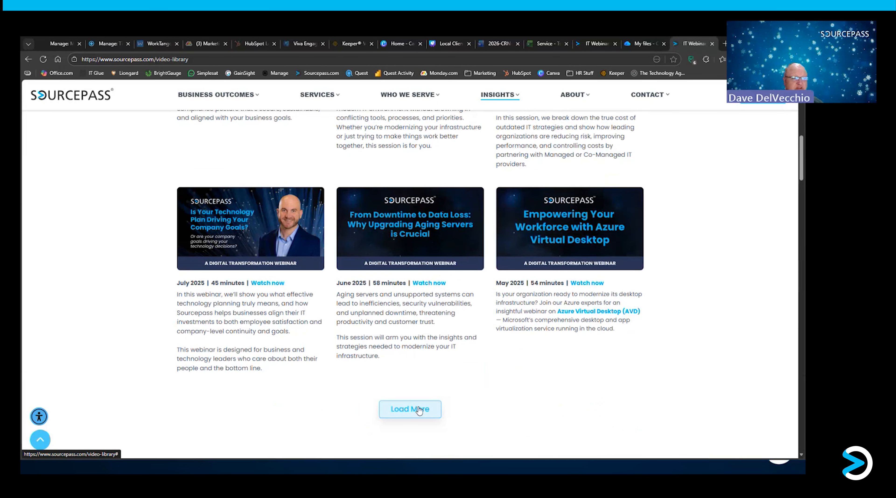
{"action": "scroll", "coordinate": [574, 327], "scroll_direction": "down", "scroll_amount": 7}
{"action": "scroll", "coordinate": [574, 328], "scroll_direction": "down", "scroll_amount": 2}
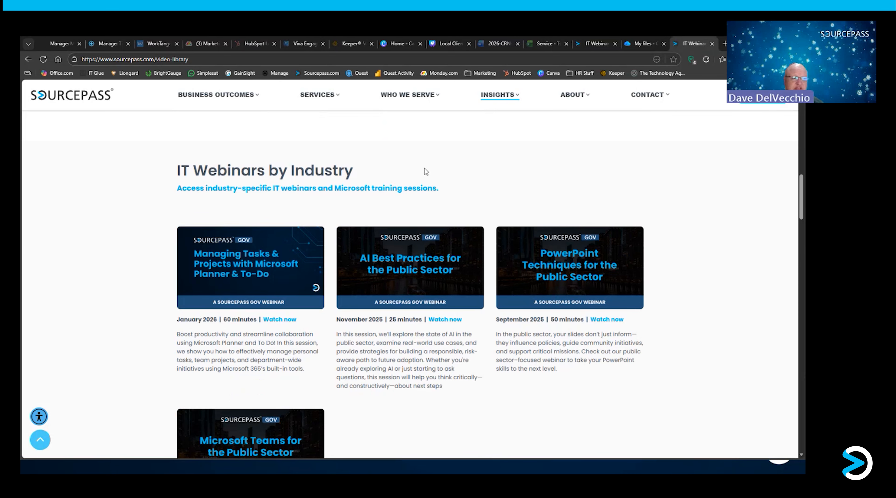
{"action": "scroll", "coordinate": [430, 168], "scroll_direction": "down", "scroll_amount": 2}
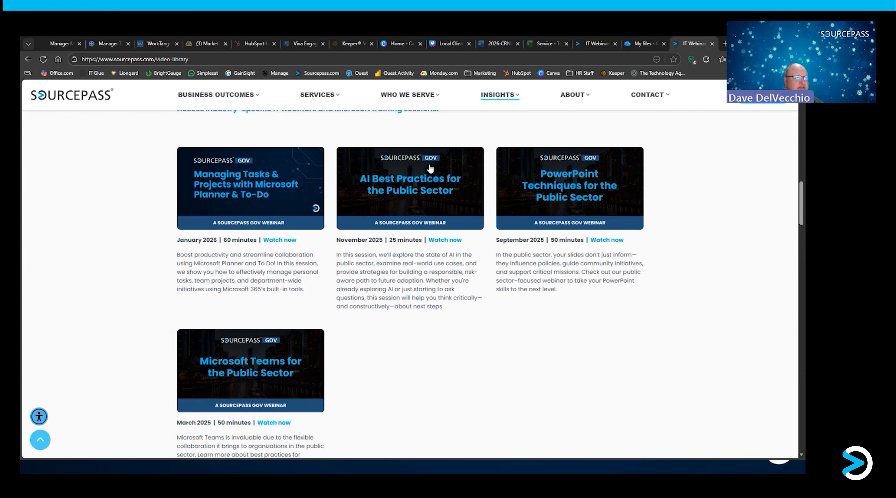
Step: Look through the Learning Series Webinars in the video library and come back to the Smarter Data with Microsoft Excel webinar
{"action": "scroll", "coordinate": [467, 240], "scroll_direction": "down", "scroll_amount": 9}
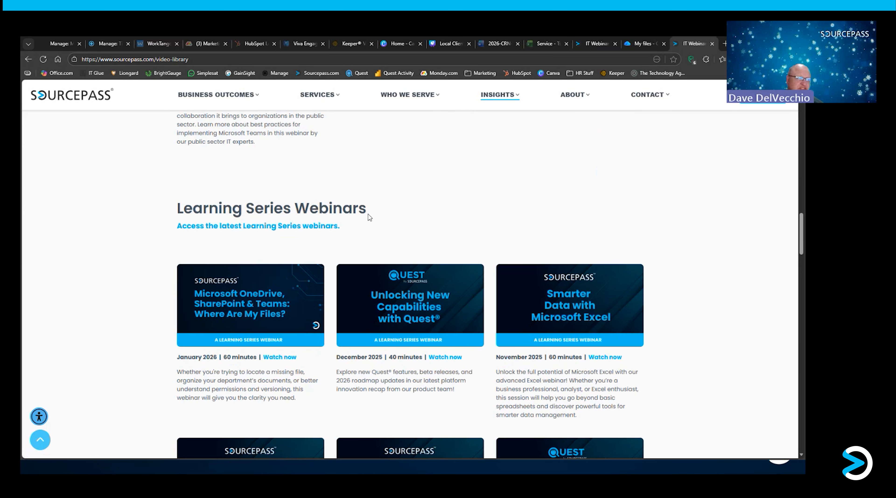
{"action": "scroll", "coordinate": [384, 227], "scroll_direction": "down", "scroll_amount": 1}
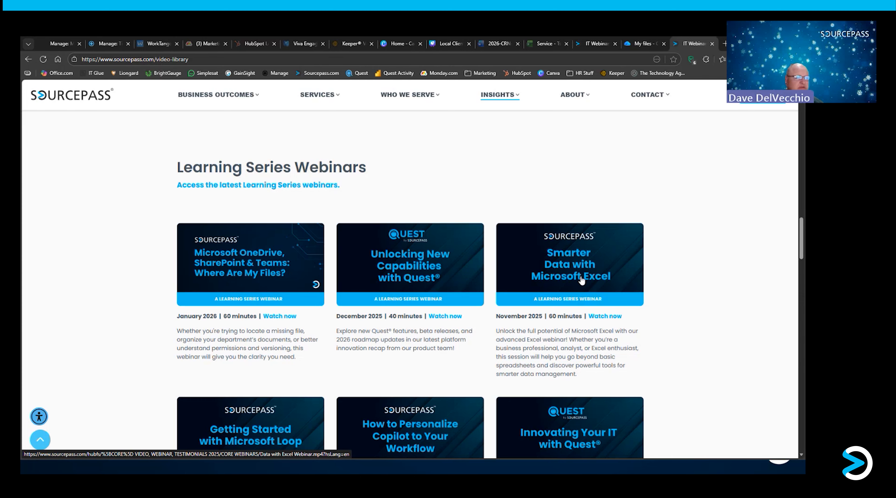
{"action": "scroll", "coordinate": [657, 279], "scroll_direction": "down", "scroll_amount": 7}
{"action": "scroll", "coordinate": [657, 279], "scroll_direction": "down", "scroll_amount": 6}
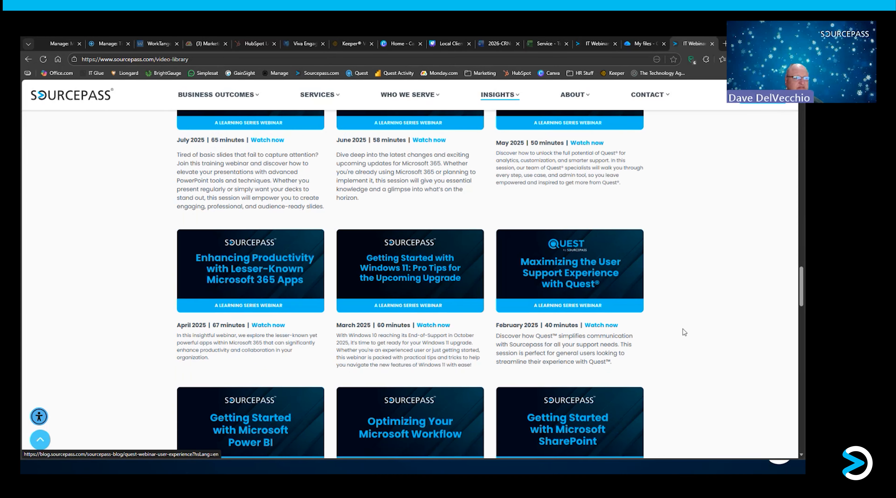
{"action": "scroll", "coordinate": [712, 318], "scroll_direction": "up", "scroll_amount": 13}
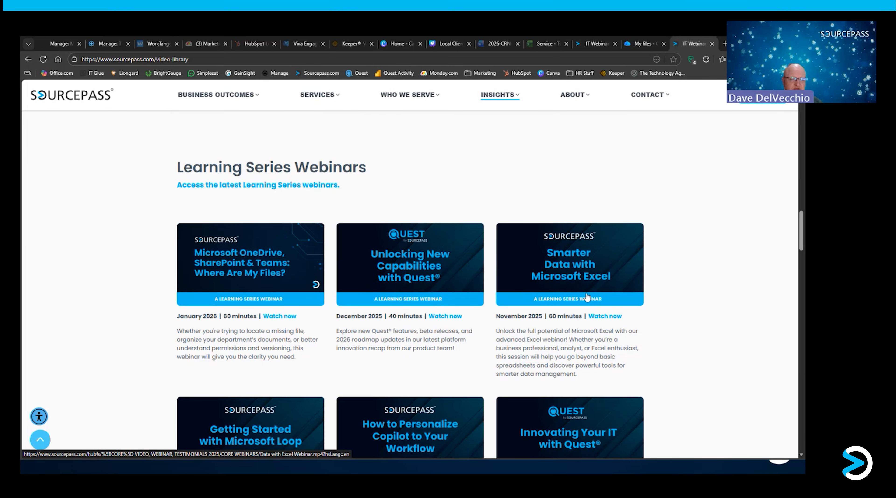
Step: Return to the start of the Video Library page, and leave the browser for the Wrap-up and Q&A slide of the presentation
{"action": "scroll", "coordinate": [692, 311], "scroll_direction": "up", "scroll_amount": 11}
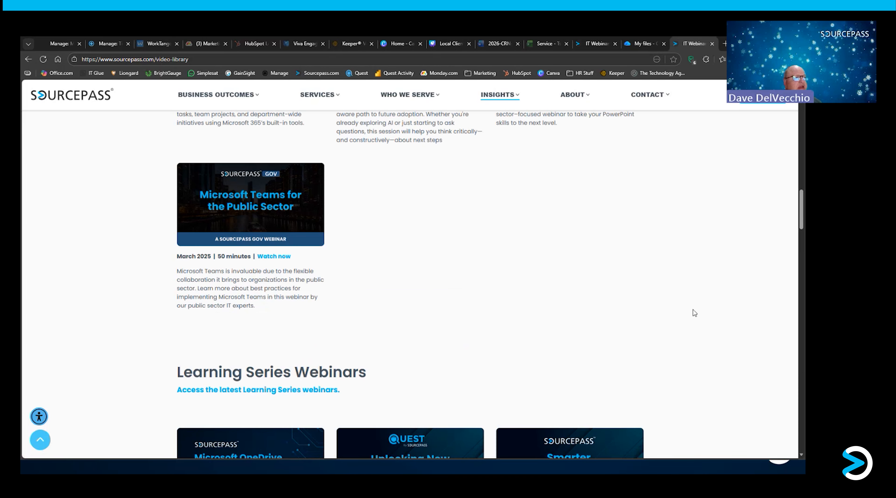
{"action": "scroll", "coordinate": [695, 313], "scroll_direction": "up", "scroll_amount": 3}
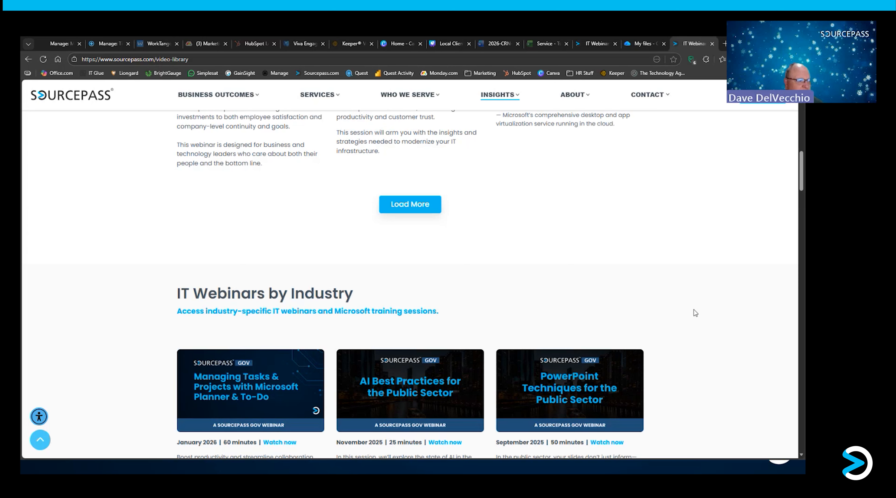
{"action": "scroll", "coordinate": [682, 302], "scroll_direction": "up", "scroll_amount": 15}
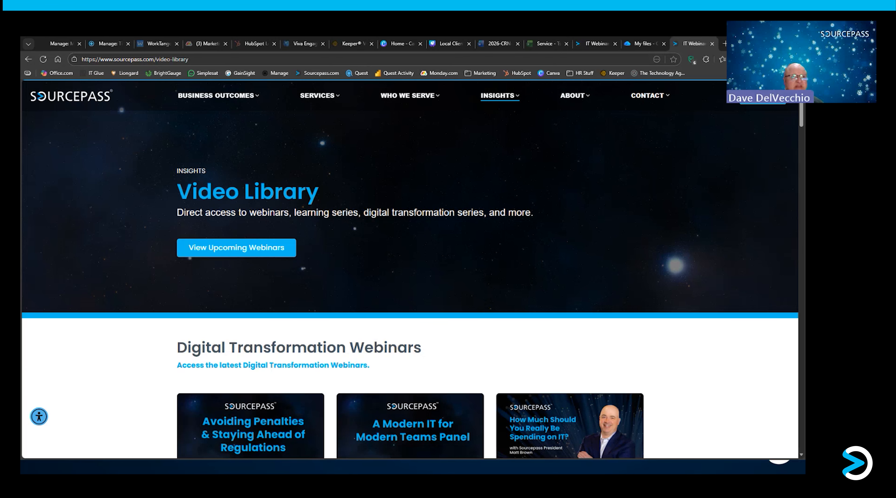
{"action": "left_click", "coordinate": [761, 44]}
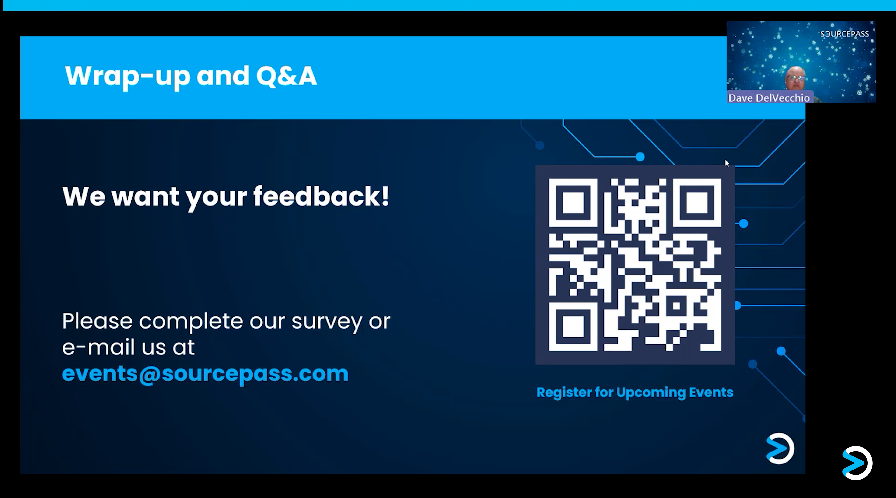